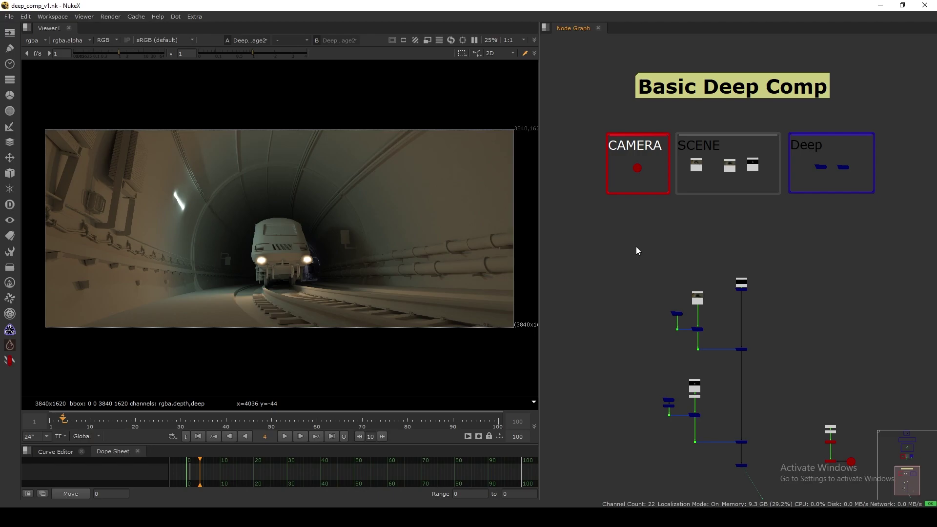
Examine the node graph sections above the Basic Deep Comp label, including the Deep test, CAMERA, SCENE and Deep backdrops
{"action": "scroll", "coordinate": [700, 239], "scroll_direction": "down", "scroll_amount": 5}
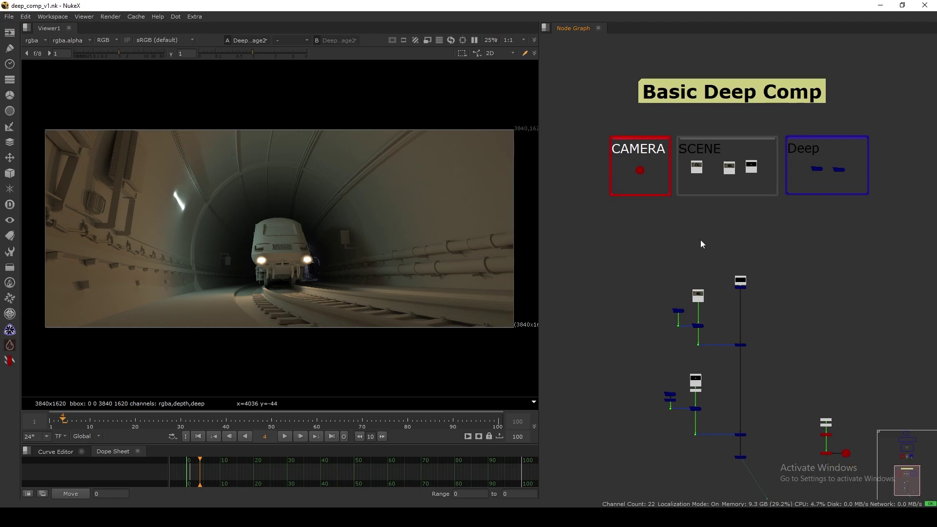
{"action": "middle_click_drag", "start_coordinate": [686, 215], "coordinate": [676, 391]}
{"action": "middle_click_drag", "start_coordinate": [682, 275], "coordinate": [686, 328]}
{"action": "scroll", "coordinate": [721, 272], "scroll_direction": "up", "scroll_amount": 3}
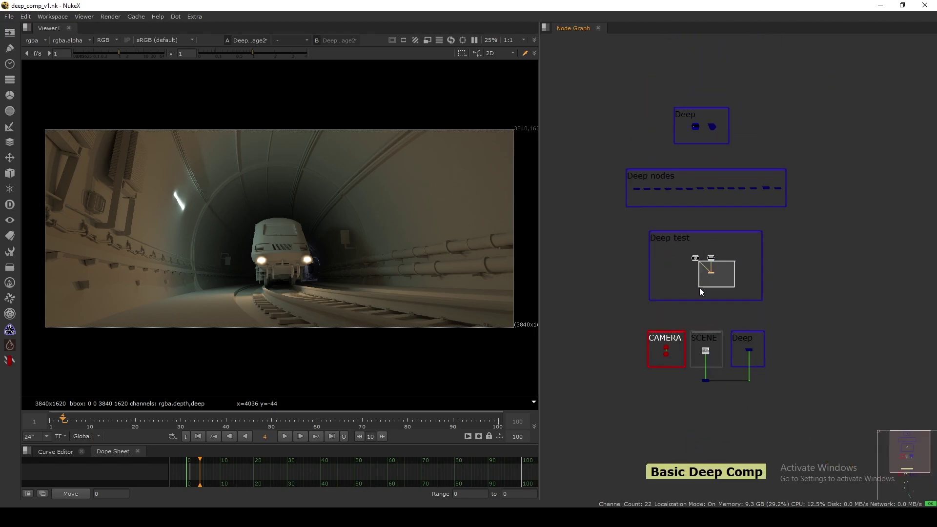
{"action": "left_click_drag", "start_coordinate": [699, 287], "coordinate": [699, 288]}
{"action": "scroll", "coordinate": [707, 279], "scroll_direction": "up", "scroll_amount": 4}
{"action": "left_click_drag", "start_coordinate": [752, 247], "coordinate": [685, 300]}
{"action": "middle_click_drag", "start_coordinate": [670, 430], "coordinate": [652, 303]}
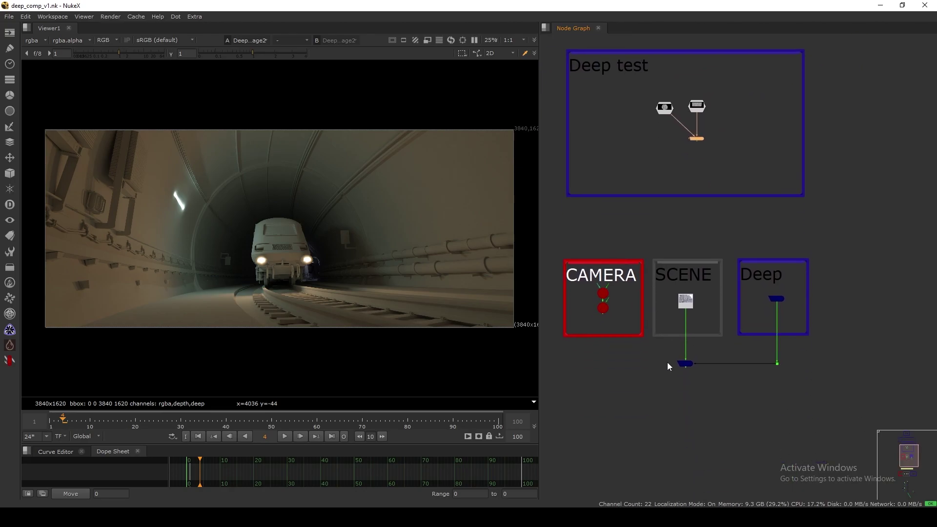
{"action": "left_click_drag", "start_coordinate": [701, 287], "coordinate": [660, 328]}
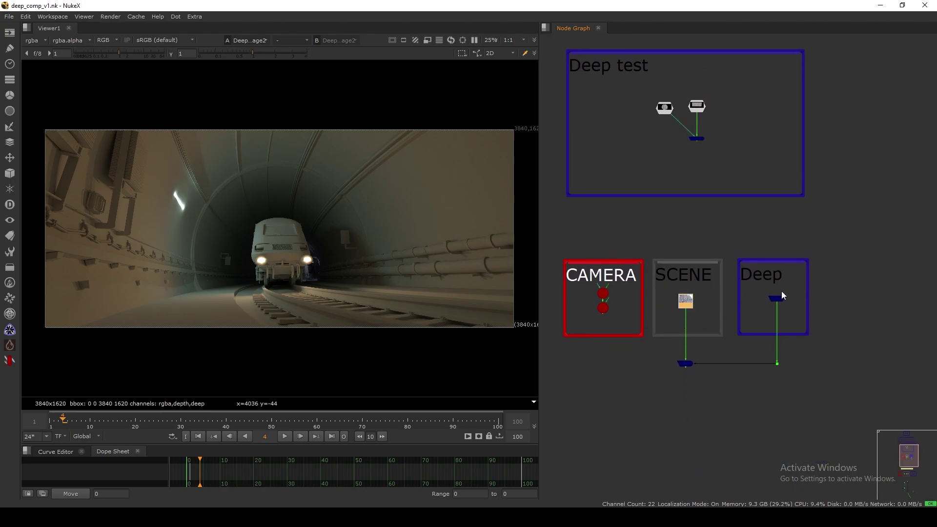
Inspect how the city scene Read node and the Deep backdrop's node connect to the node below them
{"action": "scroll", "coordinate": [687, 314], "scroll_direction": "up", "scroll_amount": 4}
{"action": "left_click_drag", "start_coordinate": [717, 262], "coordinate": [662, 318]}
{"action": "middle_click_drag", "start_coordinate": [720, 265], "coordinate": [682, 285]}
{"action": "left_click_drag", "start_coordinate": [682, 286], "coordinate": [625, 339]}
{"action": "middle_click_drag", "start_coordinate": [775, 314], "coordinate": [714, 335]}
{"action": "left_click_drag", "start_coordinate": [795, 299], "coordinate": [713, 354]}
{"action": "middle_click_drag", "start_coordinate": [689, 404], "coordinate": [739, 318]}
{"action": "scroll", "coordinate": [739, 319], "scroll_direction": "down", "scroll_amount": 3}
{"action": "left_click_drag", "start_coordinate": [613, 394], "coordinate": [689, 335]}
{"action": "left_click_drag", "start_coordinate": [761, 386], "coordinate": [812, 339]}
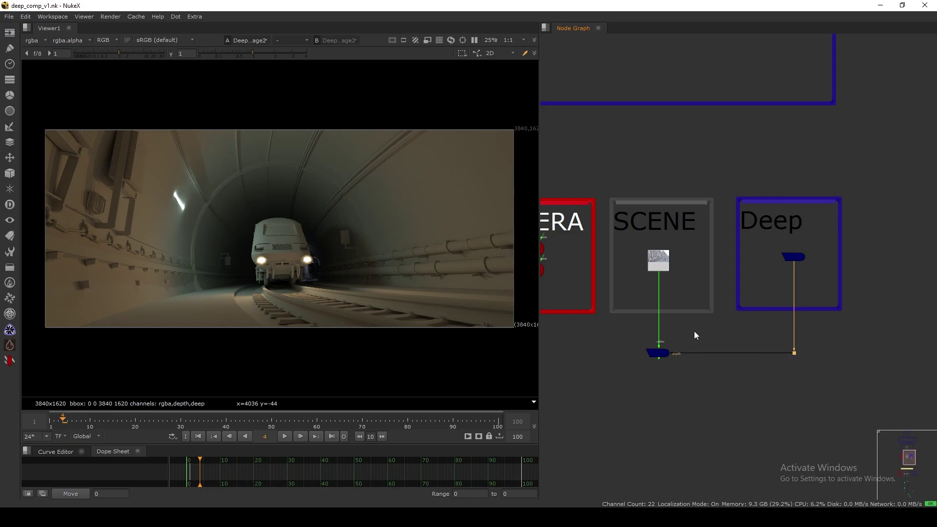
{"action": "scroll", "coordinate": [655, 270], "scroll_direction": "up", "scroll_amount": 5}
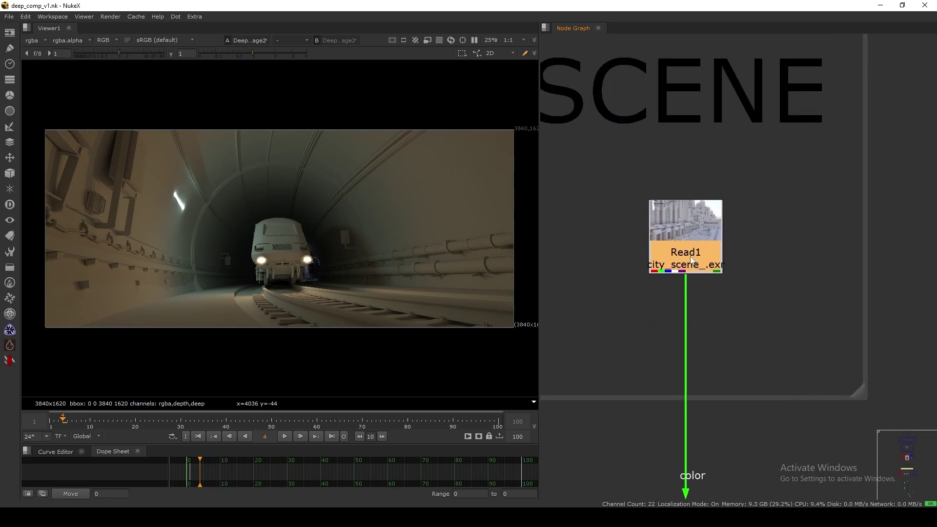
{"action": "left_click_drag", "start_coordinate": [691, 257], "coordinate": [694, 256]}
Return to the Basic Deep Comp section of the node graph and look over its backdrops and node tree
{"action": "scroll", "coordinate": [691, 272], "scroll_direction": "down", "scroll_amount": 9}
{"action": "middle_click_drag", "start_coordinate": [677, 389], "coordinate": [689, 333]}
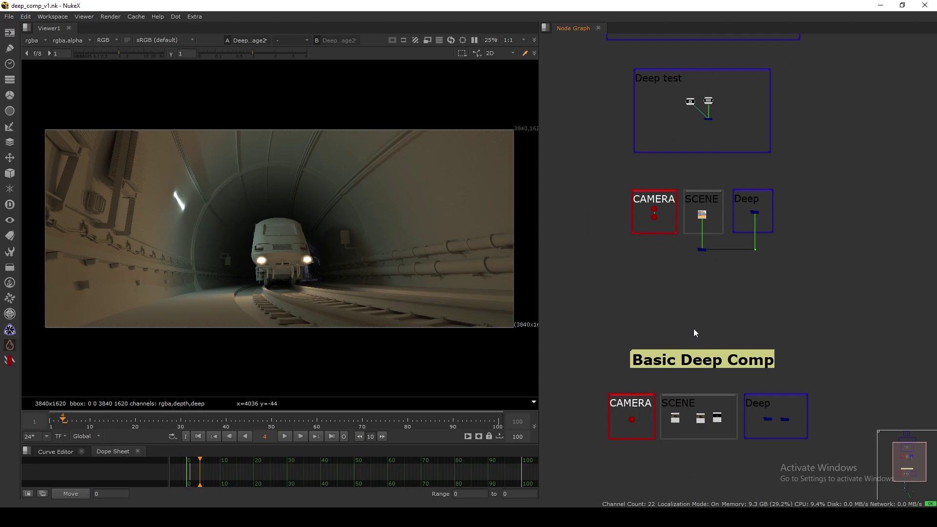
{"action": "middle_click_drag", "start_coordinate": [705, 419], "coordinate": [700, 321]}
{"action": "middle_click_drag", "start_coordinate": [688, 395], "coordinate": [714, 321]}
{"action": "scroll", "coordinate": [715, 321], "scroll_direction": "up", "scroll_amount": 5}
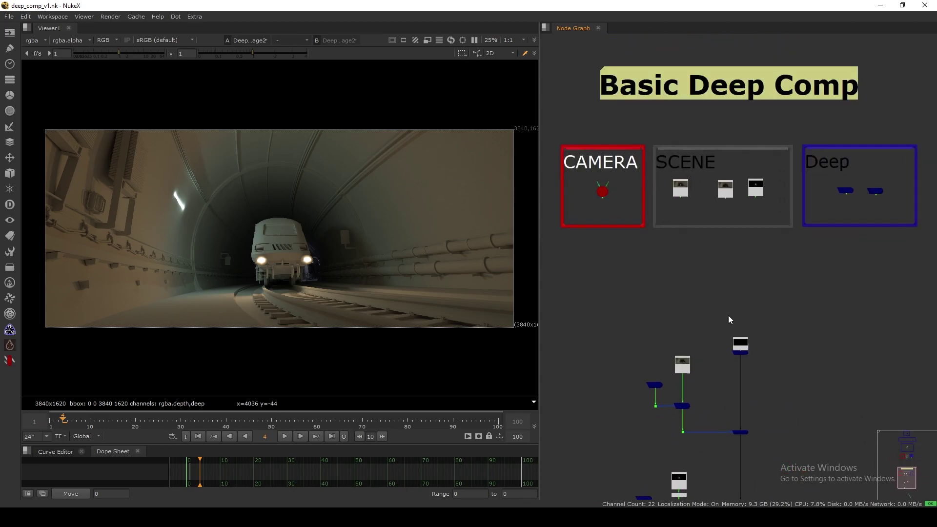
{"action": "scroll", "coordinate": [720, 322], "scroll_direction": "down", "scroll_amount": 2}
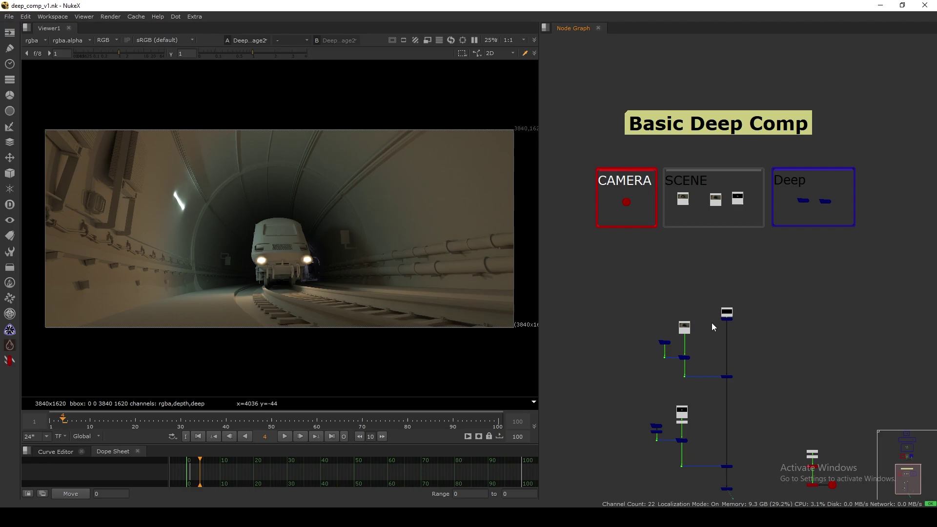
Temporarily raise the viewer gain to inspect the tunnel render's dark areas, and restore the default exposure
{"action": "left_click_drag", "start_coordinate": [470, 121], "coordinate": [217, 323]}
{"action": "left_click_drag", "start_coordinate": [125, 54], "coordinate": [130, 56]}
{"action": "left_click", "coordinate": [132, 56], "text": "ctrl"}
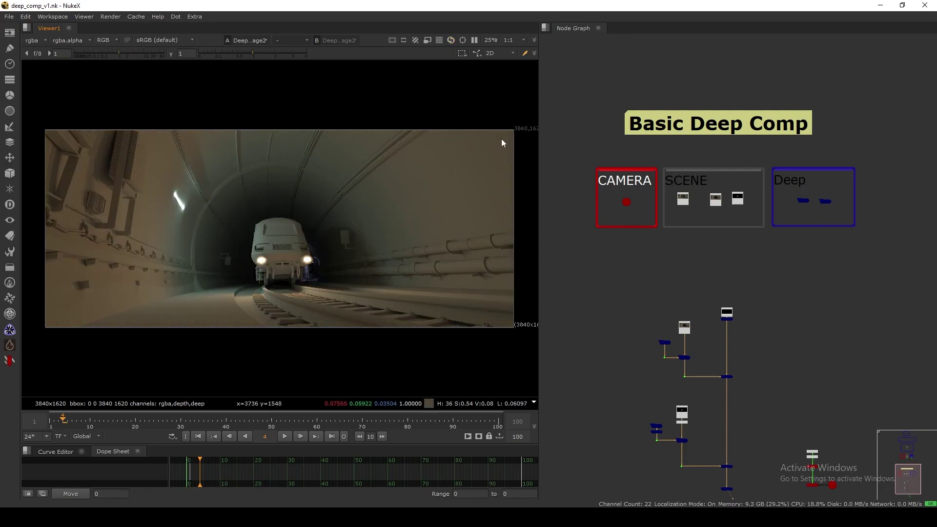
{"action": "left_click_drag", "start_coordinate": [412, 225], "coordinate": [60, 341]}
{"action": "left_click_drag", "start_coordinate": [124, 52], "coordinate": [131, 51]}
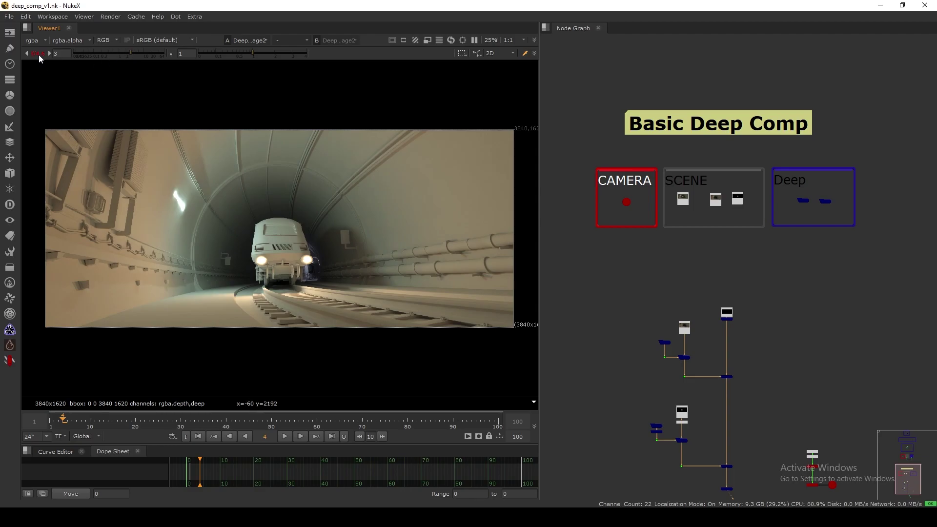
{"action": "left_click", "coordinate": [38, 54]}
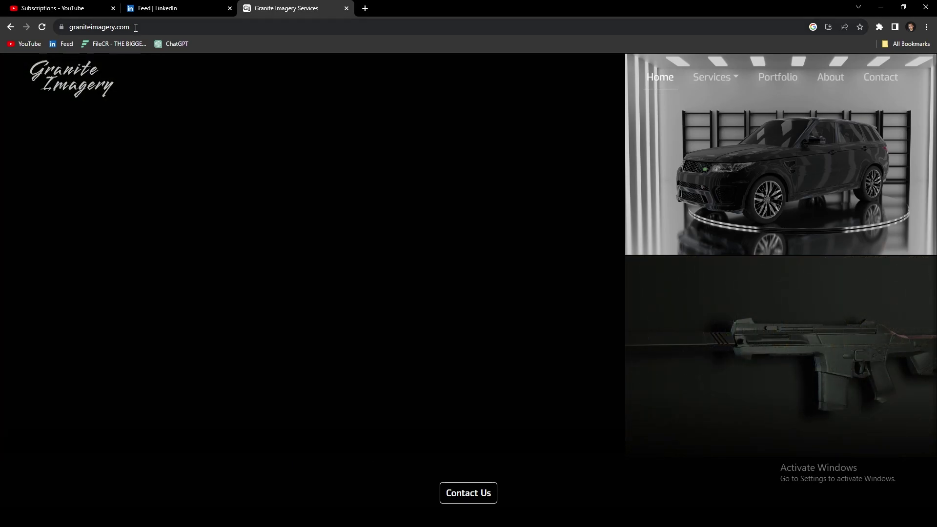
Switch to the browser and look through the Portfolio page of graniteimagery.com
{"action": "left_click_drag", "start_coordinate": [137, 27], "coordinate": [92, 27]}
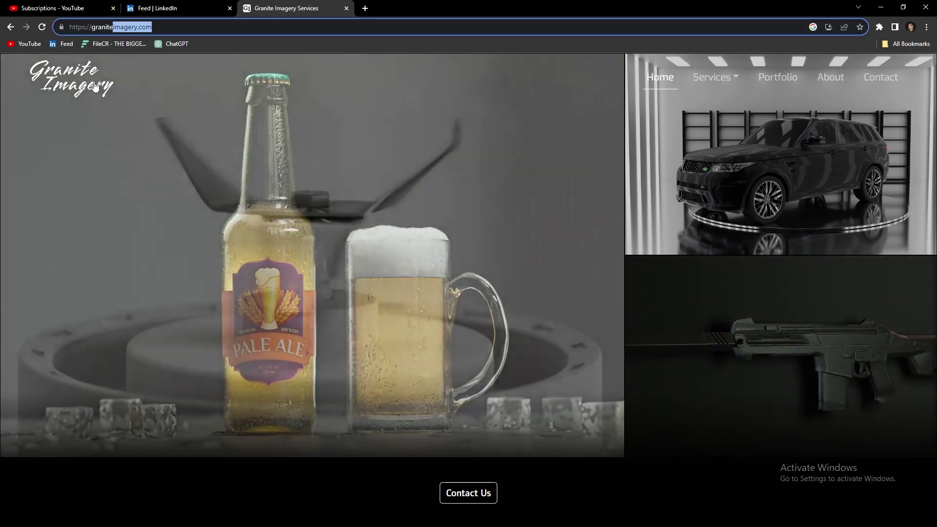
{"action": "left_click", "coordinate": [778, 77]}
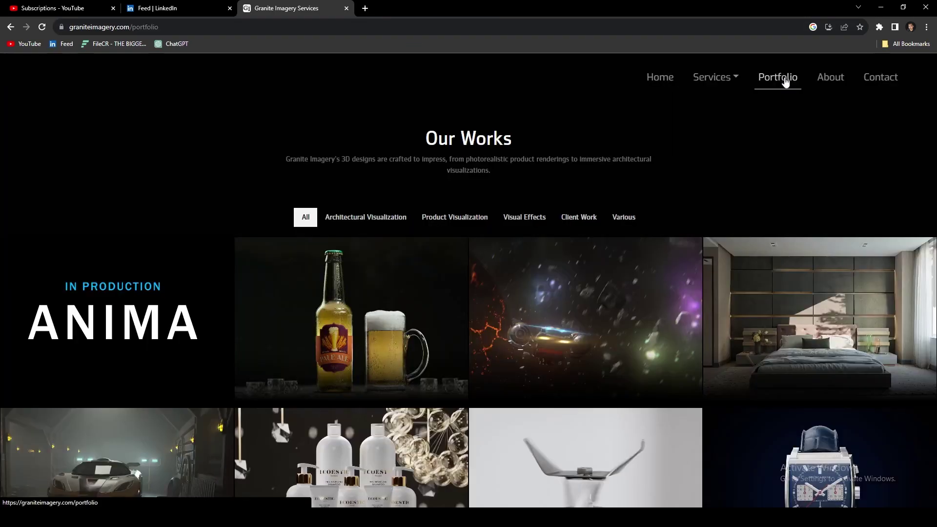
{"action": "mouse_move", "coordinate": [716, 82]}
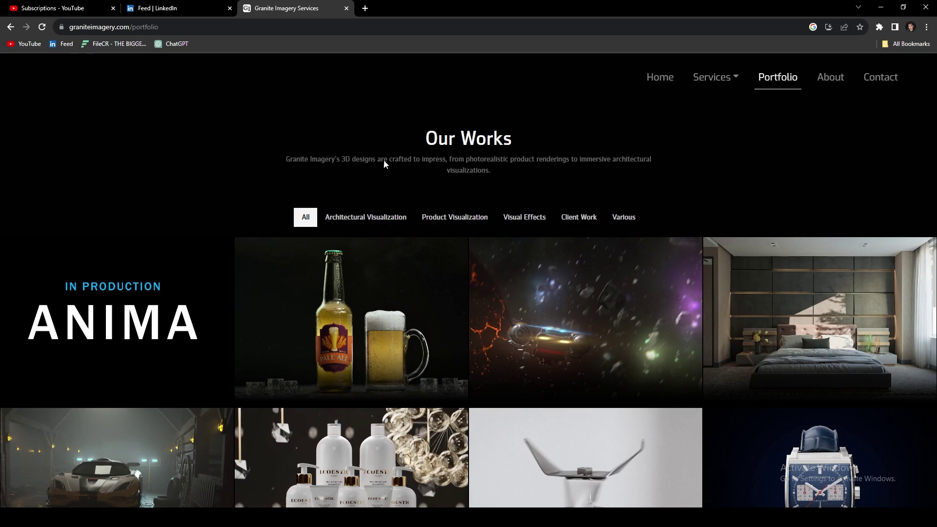
{"action": "scroll", "coordinate": [354, 273], "scroll_direction": "down", "scroll_amount": 3}
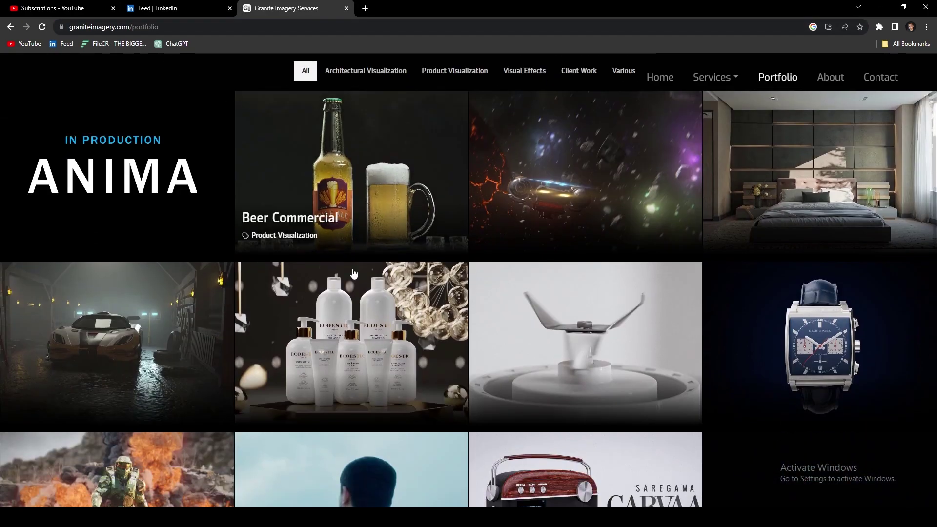
{"action": "scroll", "coordinate": [624, 307], "scroll_direction": "down", "scroll_amount": 2}
{"action": "scroll", "coordinate": [621, 309], "scroll_direction": "up", "scroll_amount": 2}
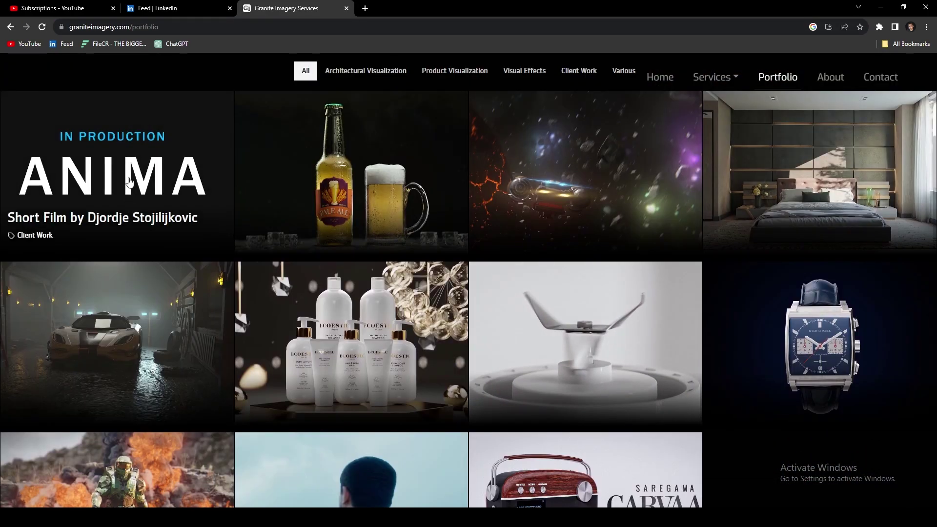
{"action": "scroll", "coordinate": [586, 210], "scroll_direction": "up", "scroll_amount": 3}
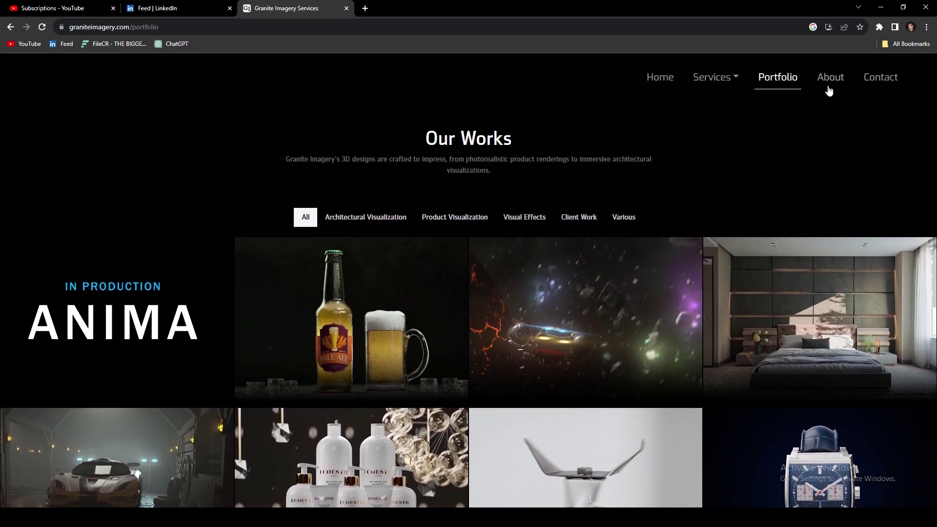
View the website's Contact page and Visual Effects services page, and return to its home page
{"action": "left_click", "coordinate": [880, 81]}
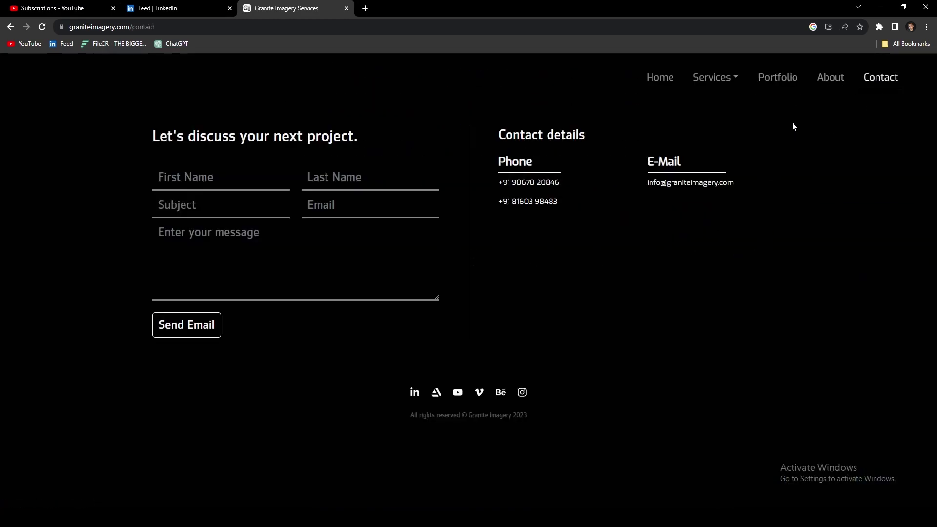
{"action": "left_click", "coordinate": [713, 80]}
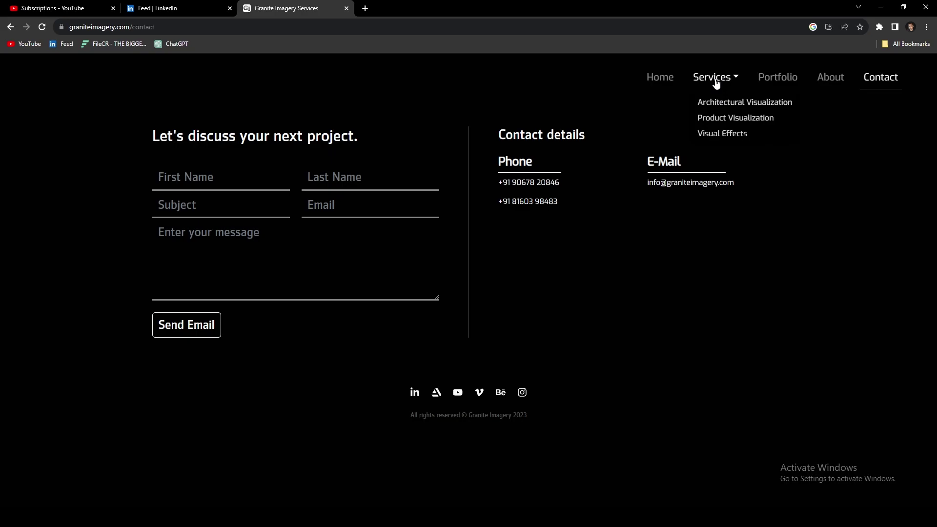
{"action": "left_click", "coordinate": [722, 134]}
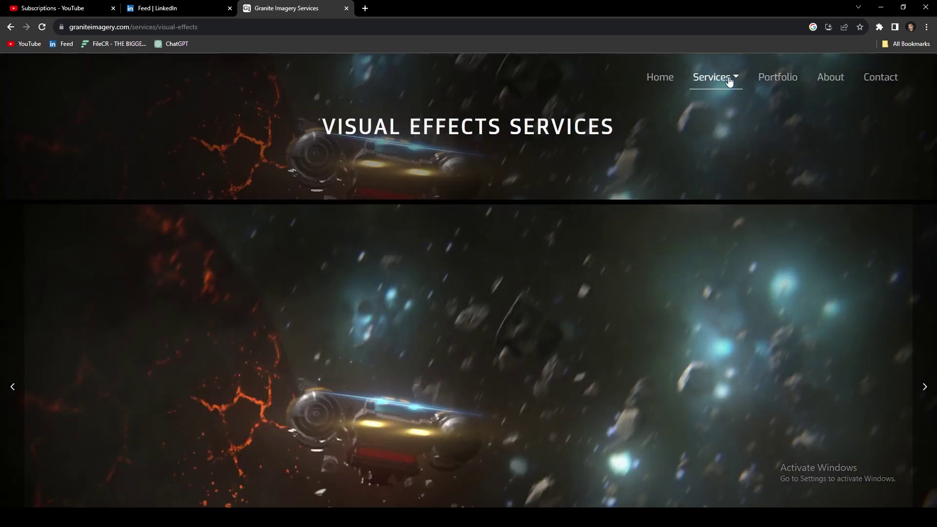
{"action": "left_click", "coordinate": [728, 81]}
{"action": "left_click", "coordinate": [659, 81]}
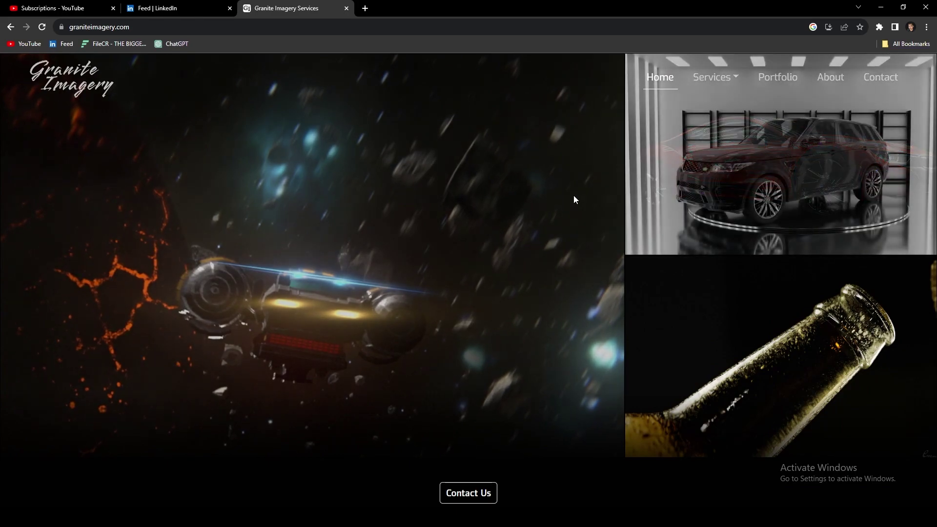
Browse the portfolio works by category, restore the full list, and check the website's contact page
{"action": "left_click", "coordinate": [779, 79]}
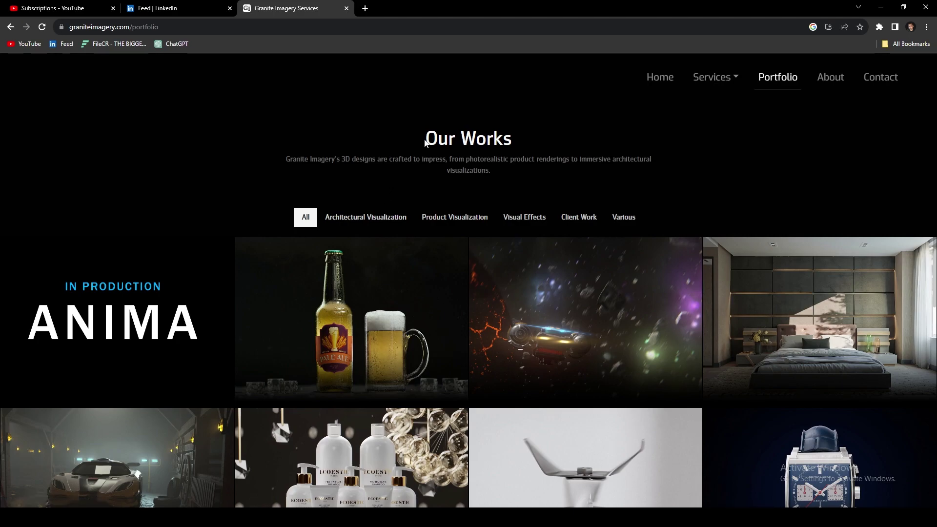
{"action": "left_click_drag", "start_coordinate": [424, 142], "coordinate": [553, 153]}
{"action": "left_click", "coordinate": [553, 154]}
{"action": "left_click", "coordinate": [374, 220]}
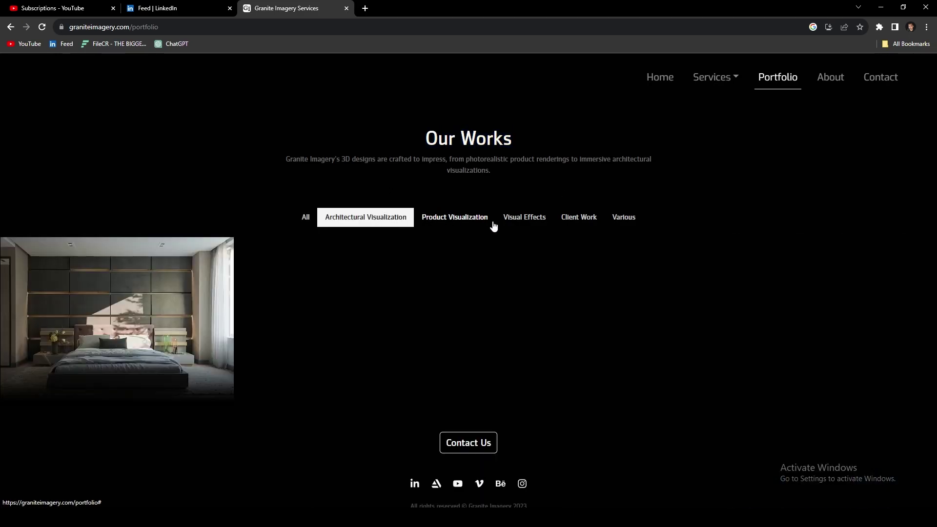
{"action": "left_click", "coordinate": [578, 218]}
{"action": "left_click", "coordinate": [623, 220]}
{"action": "left_click", "coordinate": [558, 221]}
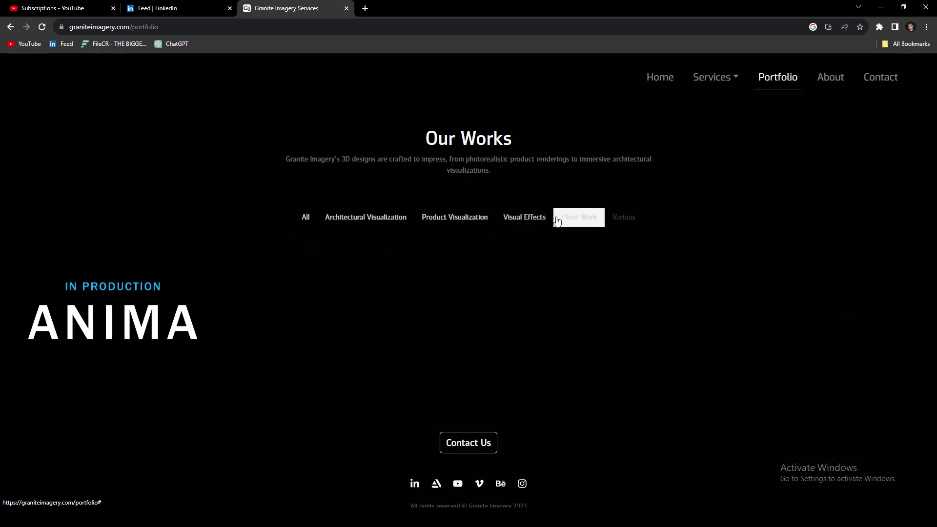
{"action": "left_click", "coordinate": [524, 218]}
{"action": "left_click", "coordinate": [371, 217]}
{"action": "left_click", "coordinate": [306, 217]}
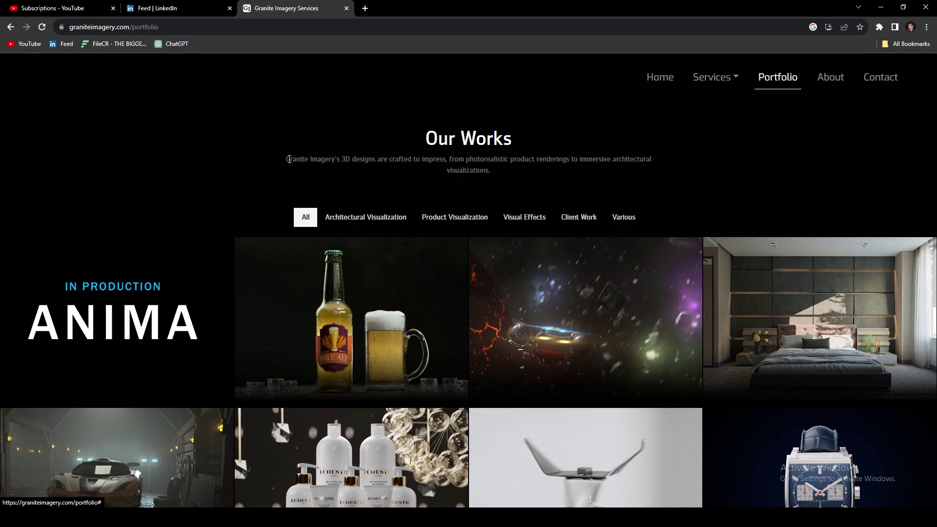
{"action": "left_click", "coordinate": [880, 77]}
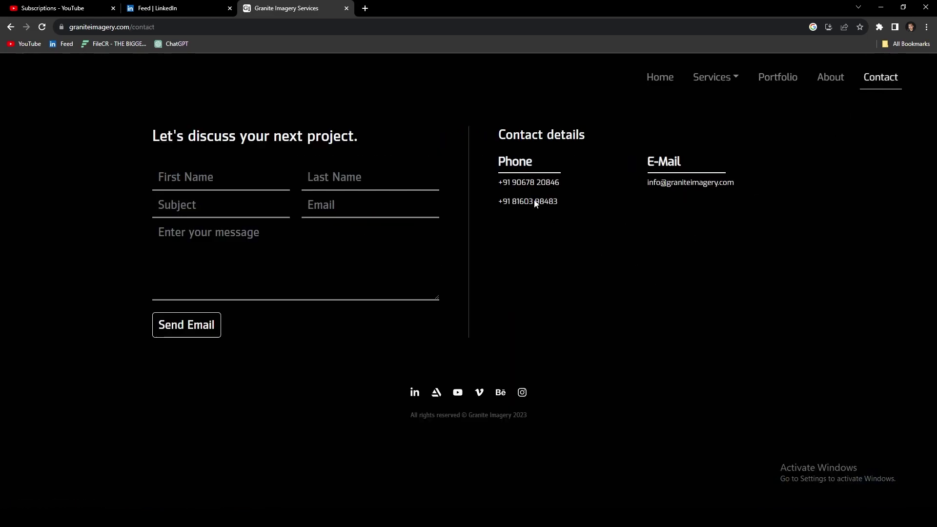
{"action": "left_click", "coordinate": [657, 77]}
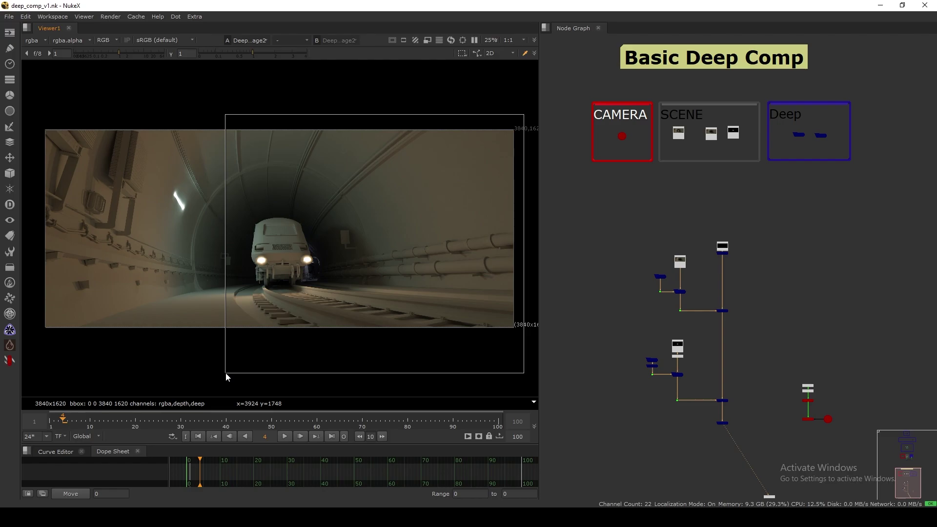
Switch to NukeX and examine the full beauty render from Read2 (Beauty.png) in an enlarged viewer
{"action": "scroll", "coordinate": [632, 208], "scroll_direction": "up", "scroll_amount": 5}
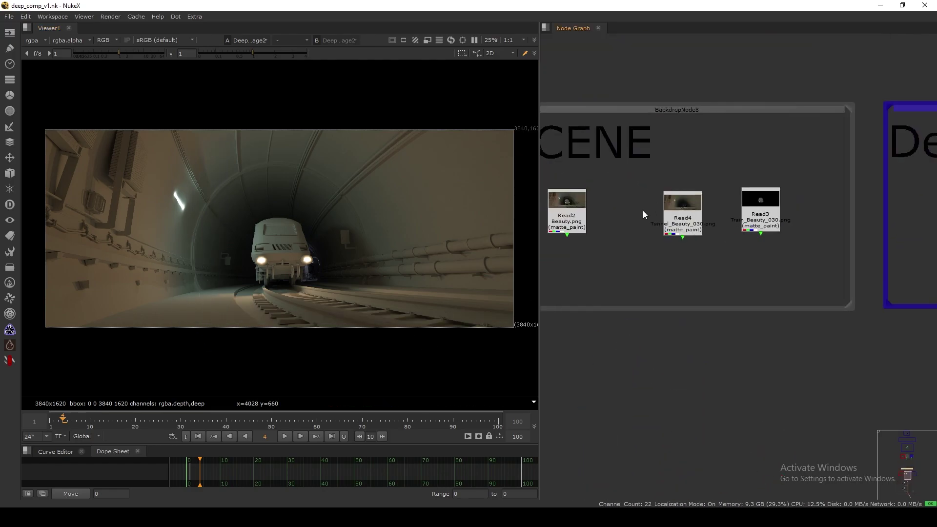
{"action": "left_click_drag", "start_coordinate": [574, 215], "coordinate": [580, 217]}
{"action": "scroll", "coordinate": [585, 237], "scroll_direction": "up", "scroll_amount": 2}
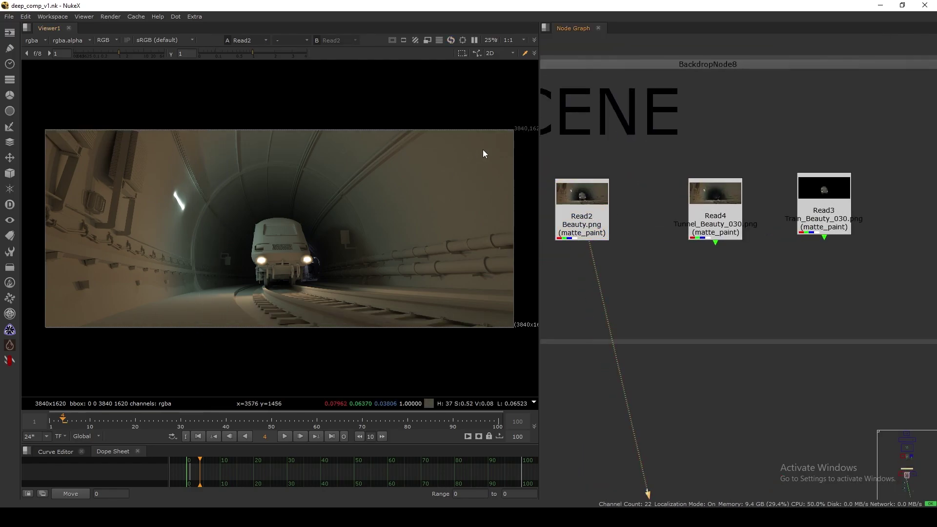
{"action": "key", "text": "space"}
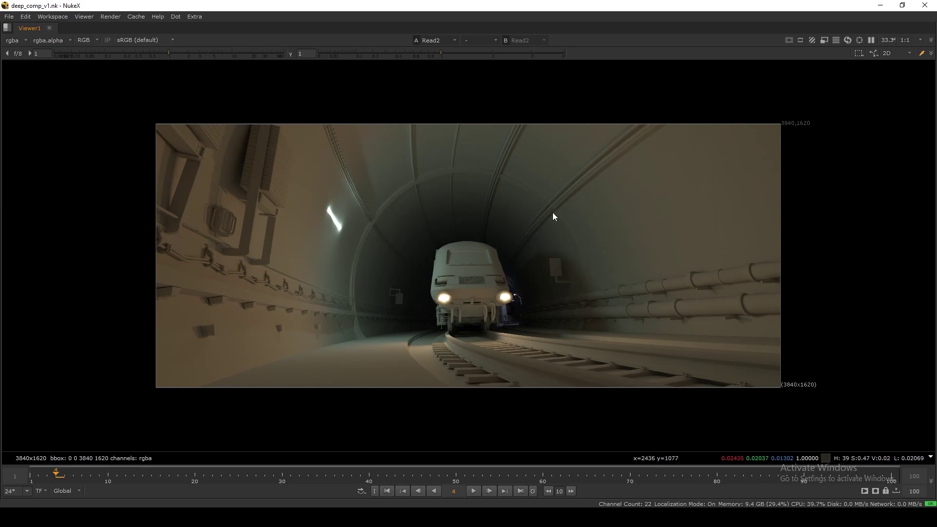
{"action": "key", "text": "space"}
Show the Tunnel_Beauty_030.png render and the Train_Beauty_030.png render in the viewer one after the other
{"action": "left_click", "coordinate": [680, 223]}
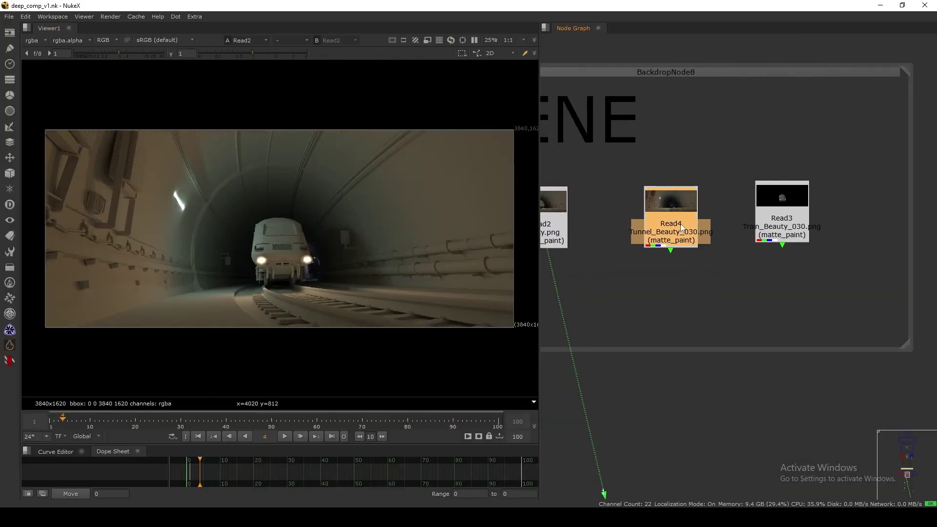
{"action": "middle_click_drag", "start_coordinate": [682, 246], "coordinate": [651, 281]}
{"action": "key", "text": "1"}
{"action": "left_click", "coordinate": [736, 256]}
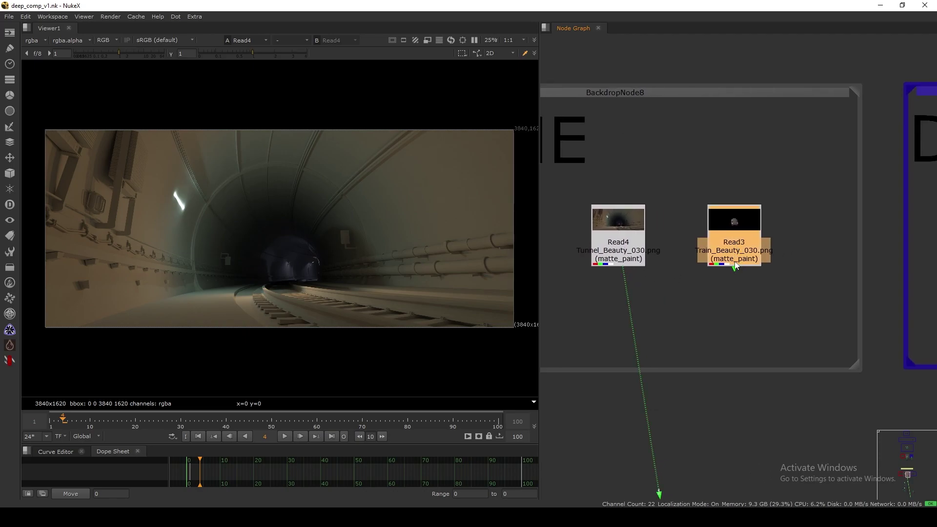
{"action": "key", "text": "1"}
Alternate the viewer repeatedly between the tunnel render in Read4 and the train render in Read3 to compare them
{"action": "left_click", "coordinate": [628, 254]}
{"action": "key", "text": "1"}
{"action": "left_click", "coordinate": [741, 257]}
{"action": "key", "text": "1"}
{"action": "left_click", "coordinate": [627, 253]}
{"action": "key", "text": "1"}
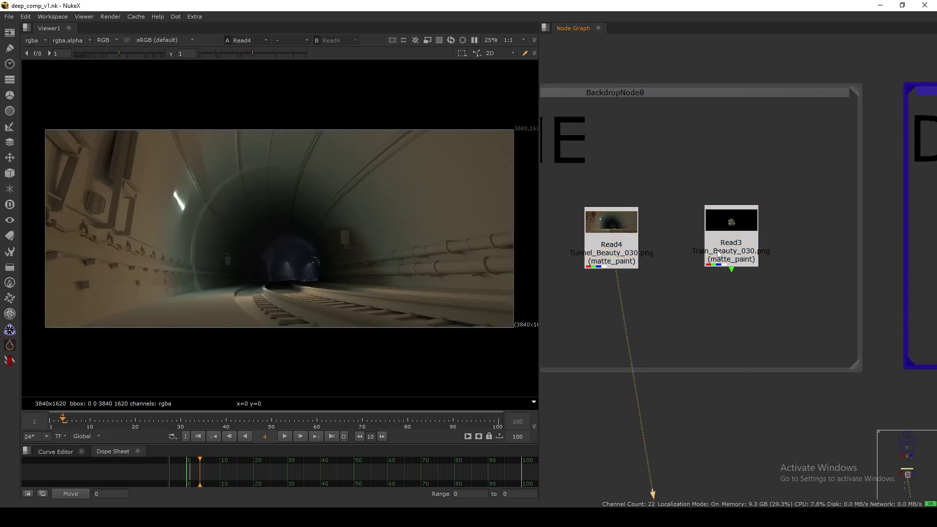
{"action": "left_click", "coordinate": [717, 254]}
{"action": "key", "text": "1"}
{"action": "left_click", "coordinate": [613, 253]}
{"action": "key", "text": "1"}
{"action": "left_click", "coordinate": [612, 254]}
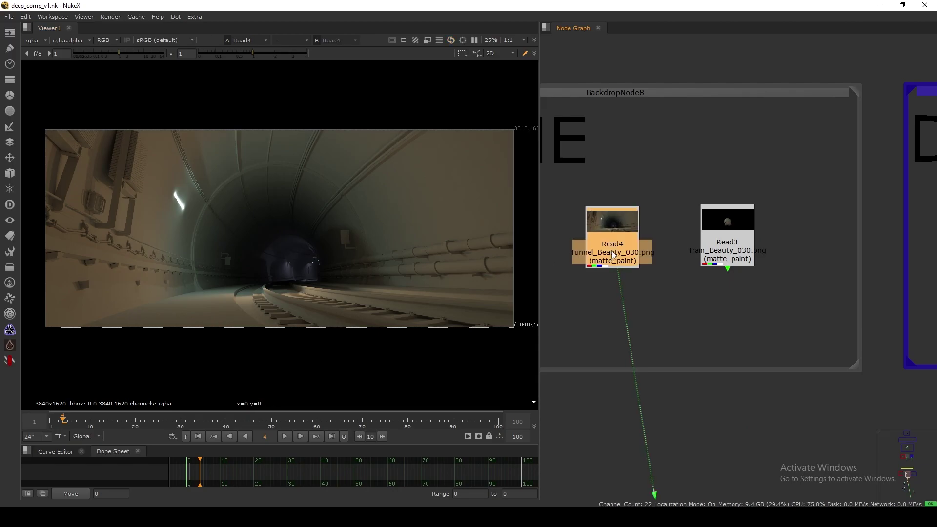
Check the alpha channel of the tunnel render in Read4, then examine its dark far end in colour at viewer gain 3.4
{"action": "left_click_drag", "start_coordinate": [613, 254], "coordinate": [617, 253]}
{"action": "key", "text": "a"}
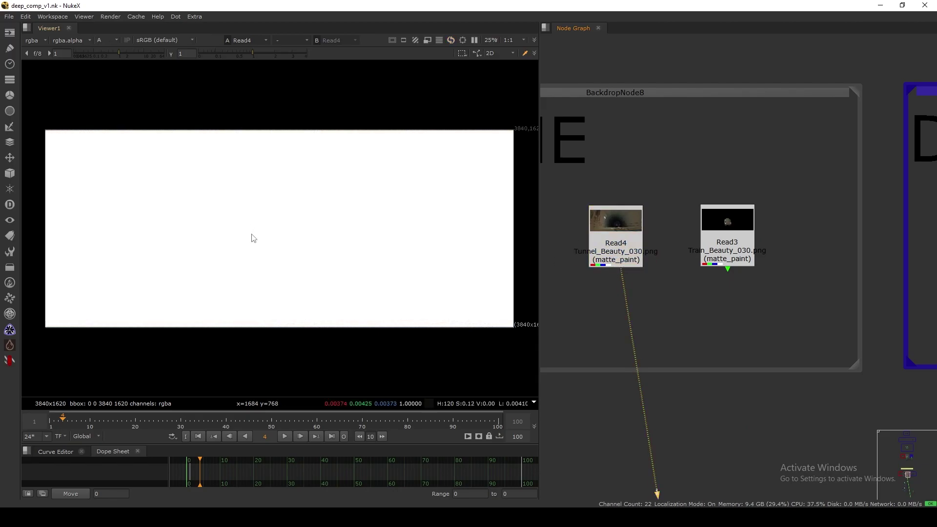
{"action": "key", "text": "a"}
{"action": "scroll", "coordinate": [304, 293], "scroll_direction": "up", "scroll_amount": 2}
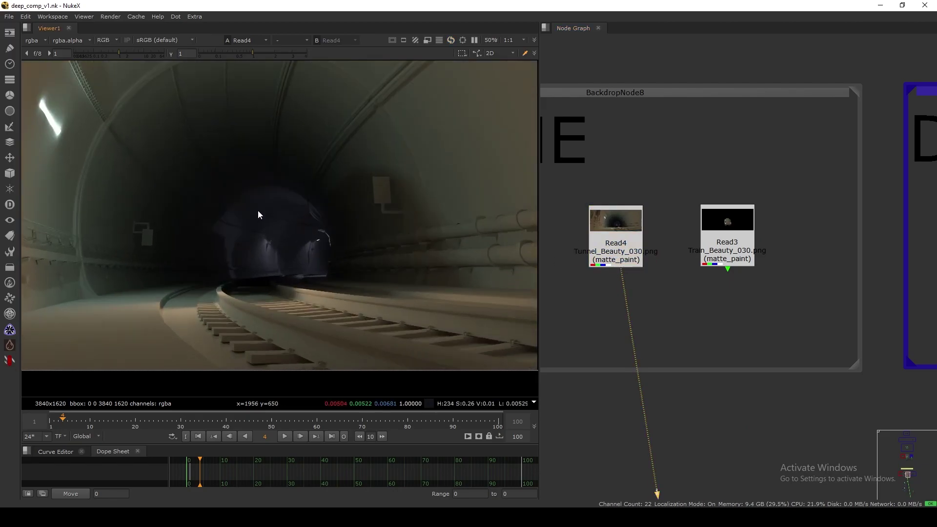
{"action": "left_click_drag", "start_coordinate": [131, 55], "coordinate": [132, 54]}
{"action": "scroll", "coordinate": [273, 346], "scroll_direction": "up", "scroll_amount": 3}
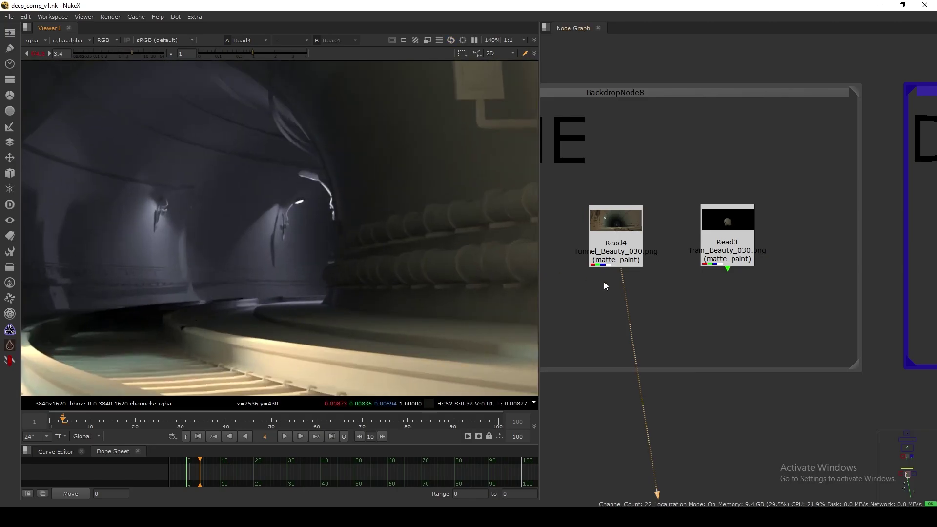
Show the train render in Read3, raise the viewer gain to 64, and inspect its dark carriages in colour and alpha
{"action": "left_click_drag", "start_coordinate": [718, 250], "coordinate": [716, 251]}
{"action": "key", "text": "1"}
{"action": "left_click", "coordinate": [675, 257]}
{"action": "key", "text": "f"}
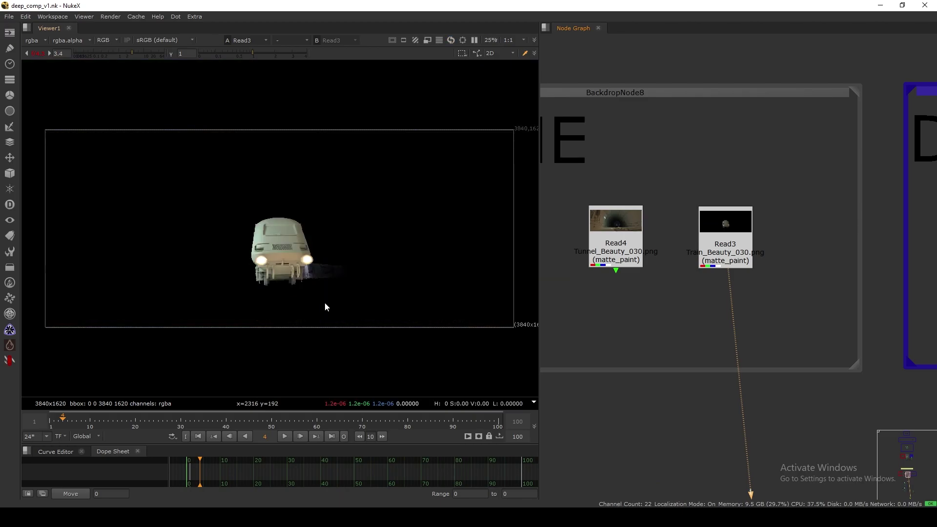
{"action": "left_click_drag", "start_coordinate": [132, 55], "coordinate": [165, 53]}
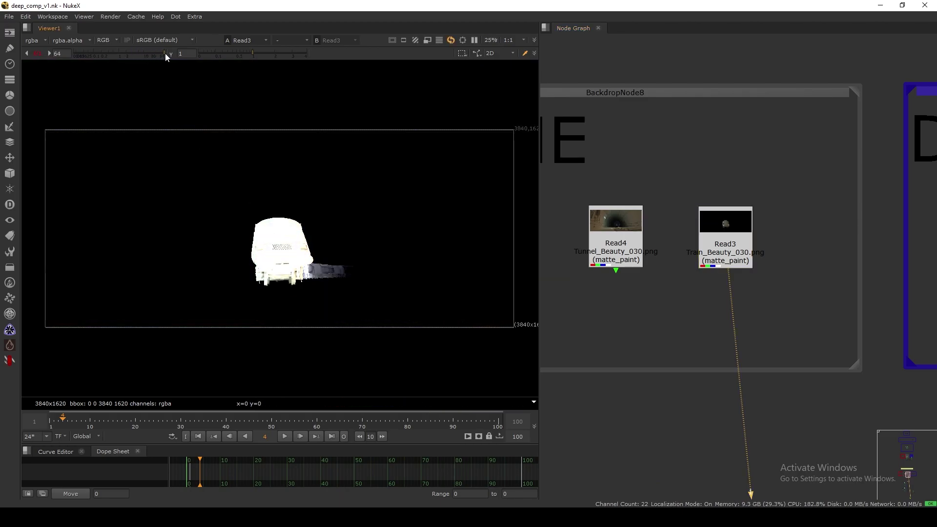
{"action": "scroll", "coordinate": [342, 289], "scroll_direction": "up", "scroll_amount": 4}
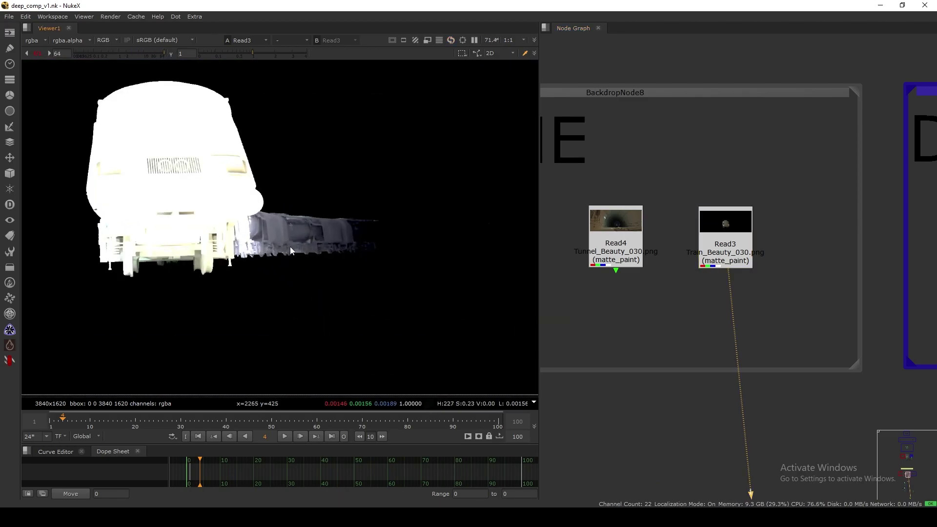
{"action": "key", "text": "a"}
{"action": "scroll", "coordinate": [353, 261], "scroll_direction": "down", "scroll_amount": 2}
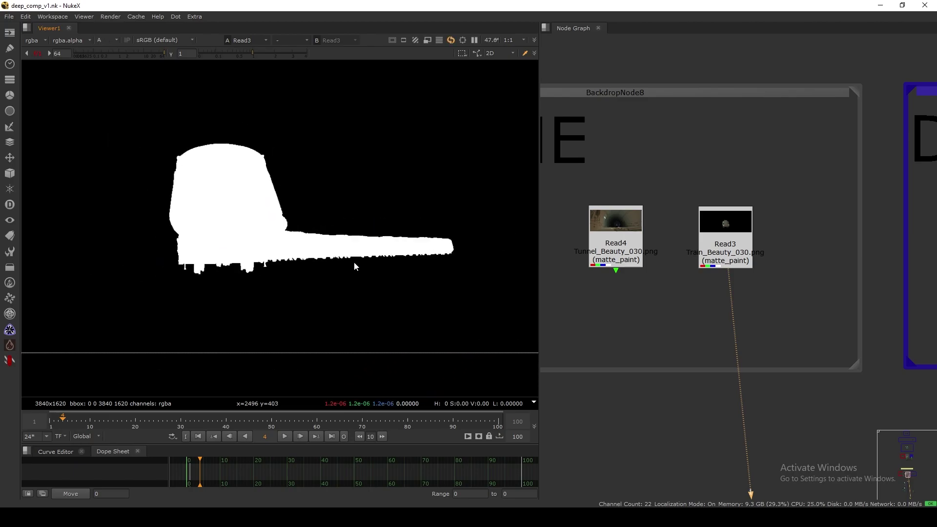
{"action": "key", "text": "a"}
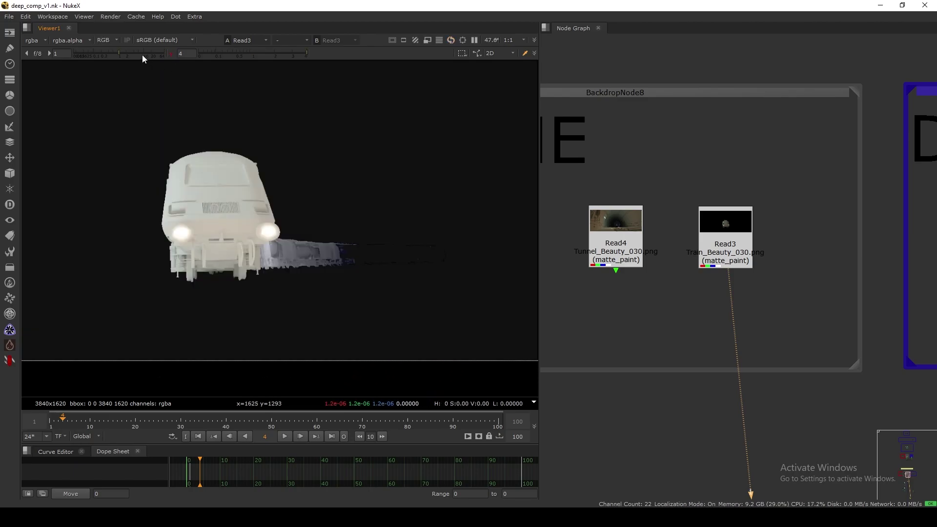
Examine the train's fading rear carriages at viewer gain 36 and gamma 4, marking a sample region around them
{"action": "left_click_drag", "start_coordinate": [142, 55], "coordinate": [158, 54]}
{"action": "scroll", "coordinate": [359, 273], "scroll_direction": "up", "scroll_amount": 3}
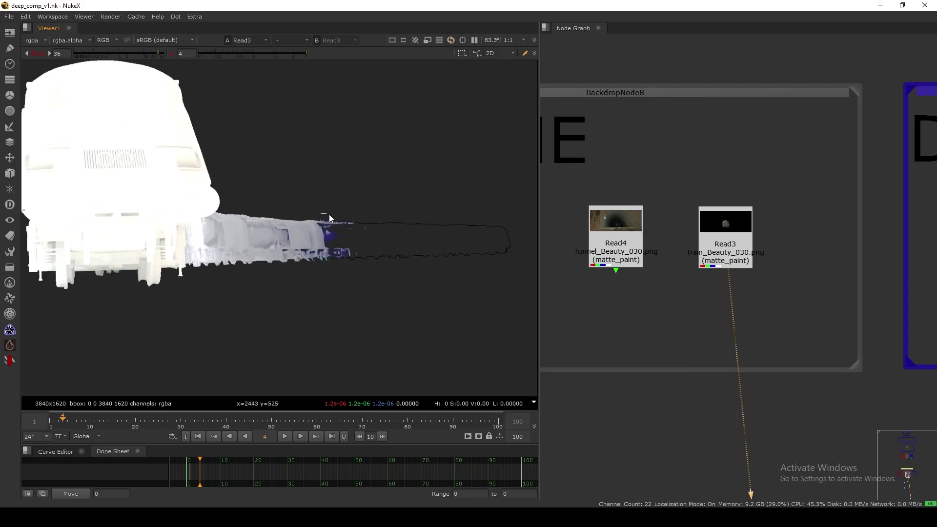
{"action": "middle_click_drag", "start_coordinate": [414, 262], "coordinate": [350, 275]}
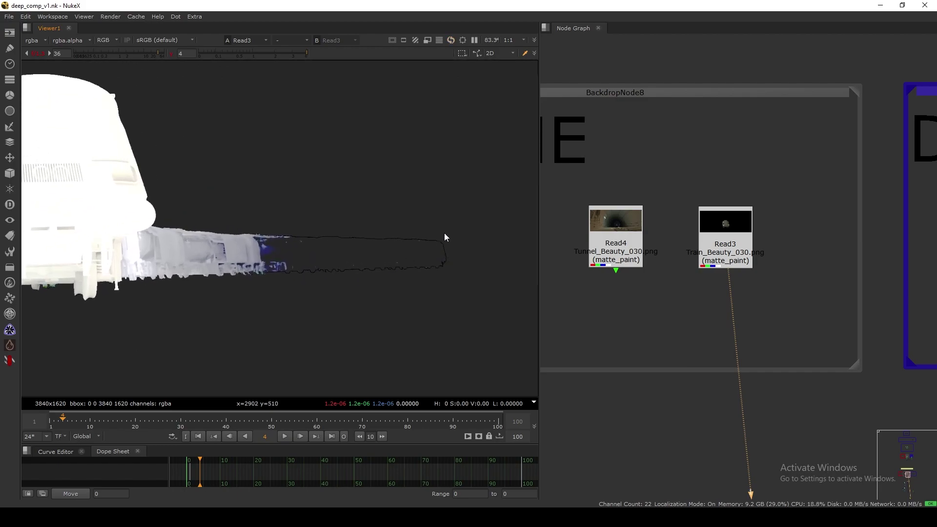
{"action": "left_click_drag", "start_coordinate": [415, 271], "coordinate": [415, 271]}
{"action": "middle_click_drag", "start_coordinate": [267, 269], "coordinate": [315, 273]}
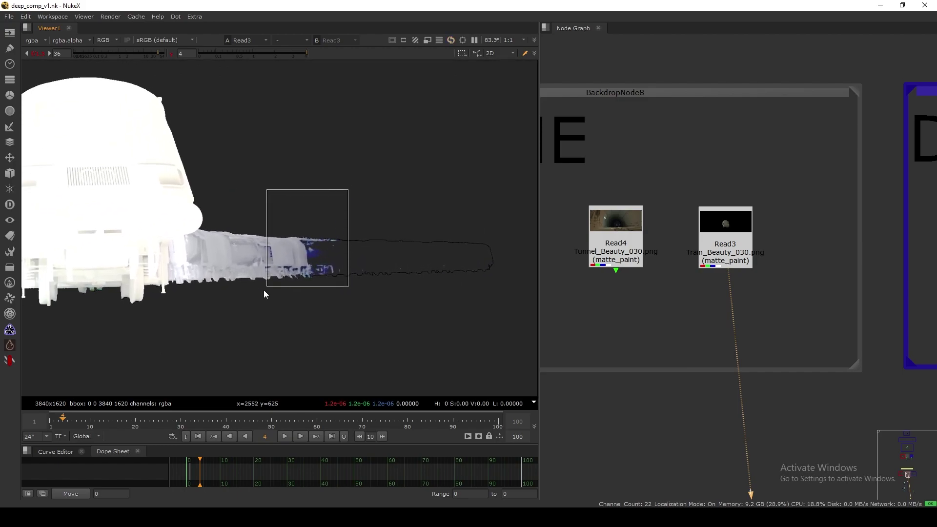
{"action": "left_click_drag", "start_coordinate": [263, 290], "coordinate": [217, 323]}
{"action": "left_click_drag", "start_coordinate": [337, 169], "coordinate": [217, 337], "text": "ctrl+shift"}
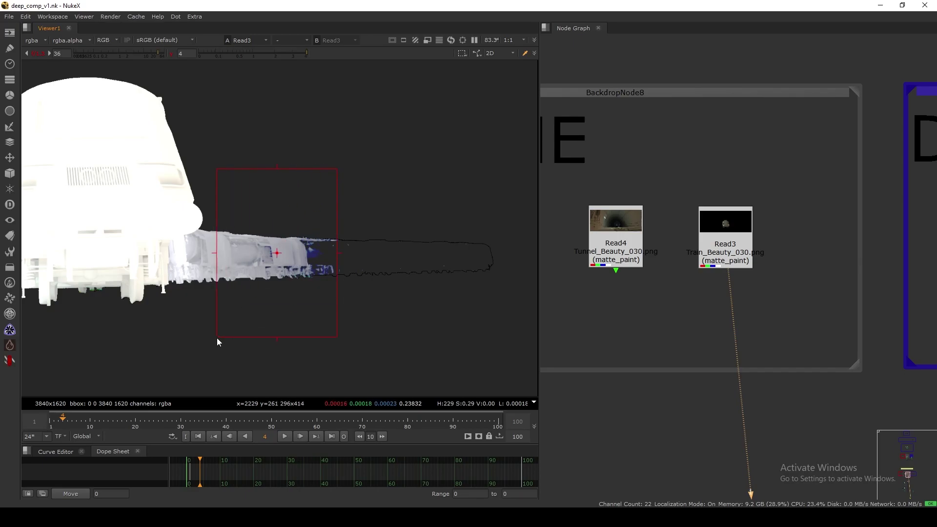
Inspect the same area of the tunnel render in Read4 at gain 8, then reset the gain and fit the image
{"action": "left_click_drag", "start_coordinate": [601, 243], "coordinate": [598, 243]}
{"action": "key", "text": "1"}
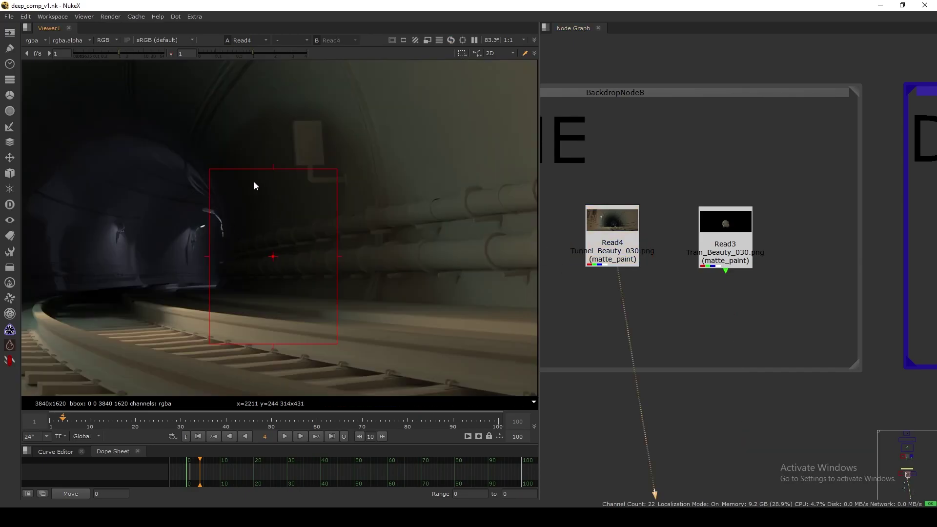
{"action": "left_click_drag", "start_coordinate": [126, 54], "coordinate": [141, 55]}
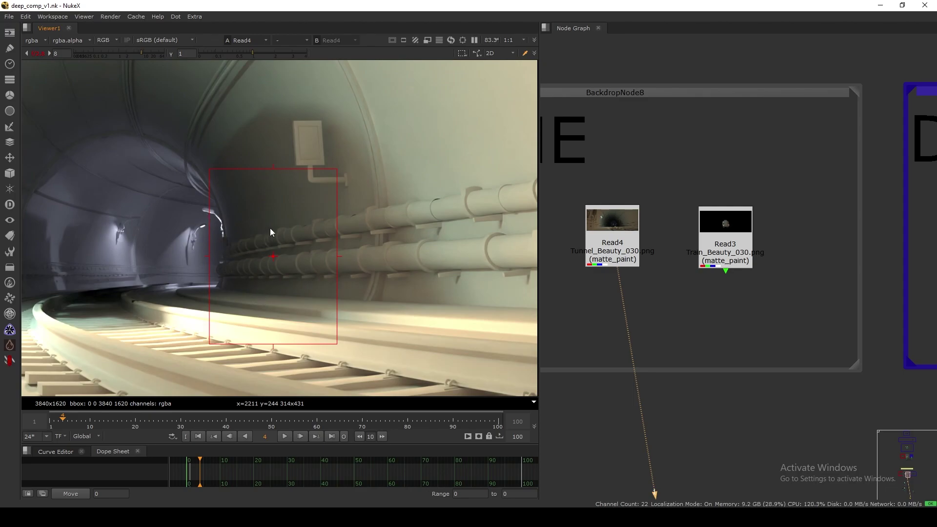
{"action": "left_click", "coordinate": [38, 54]}
{"action": "key", "text": "f"}
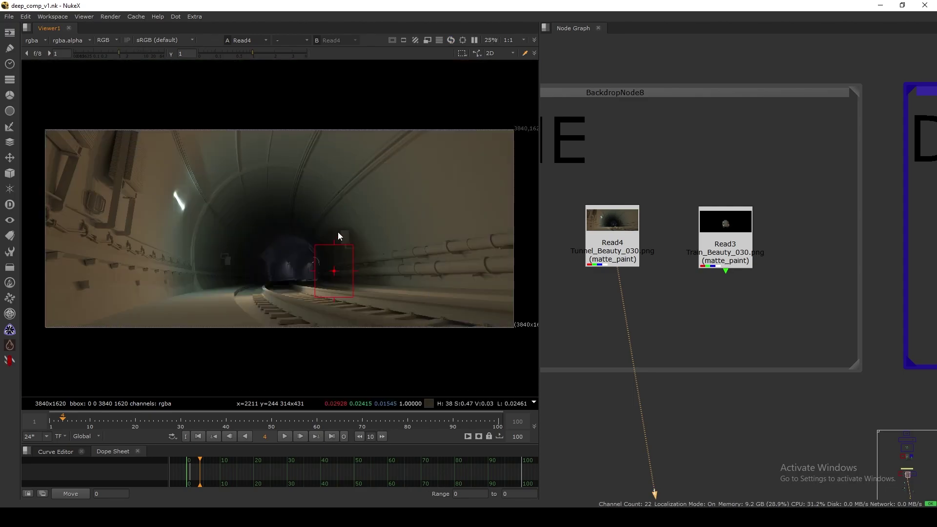
{"action": "scroll", "coordinate": [645, 241], "scroll_direction": "down", "scroll_amount": 5}
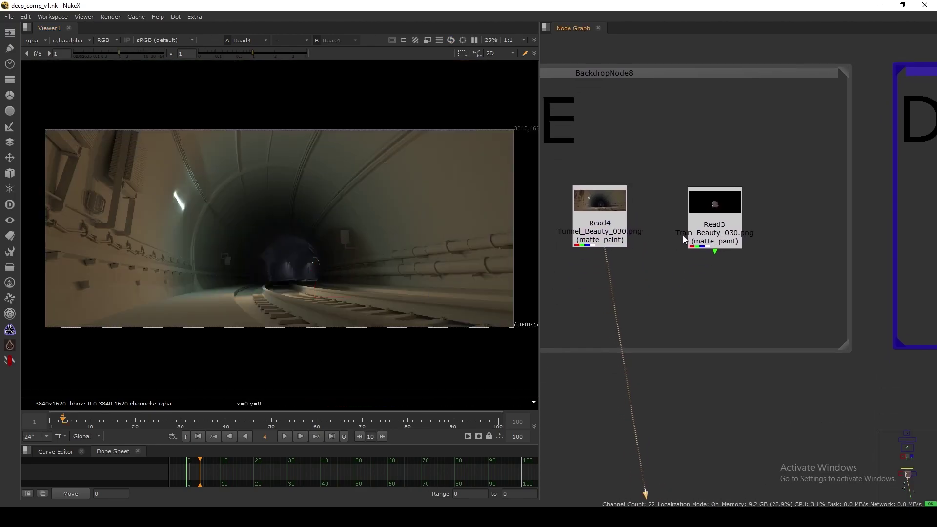
Duplicate the tunnel and train Read nodes, Read4 and Read3, below the SCENE backdrop and space the copies apart
{"action": "left_click_drag", "start_coordinate": [715, 182], "coordinate": [629, 249]}
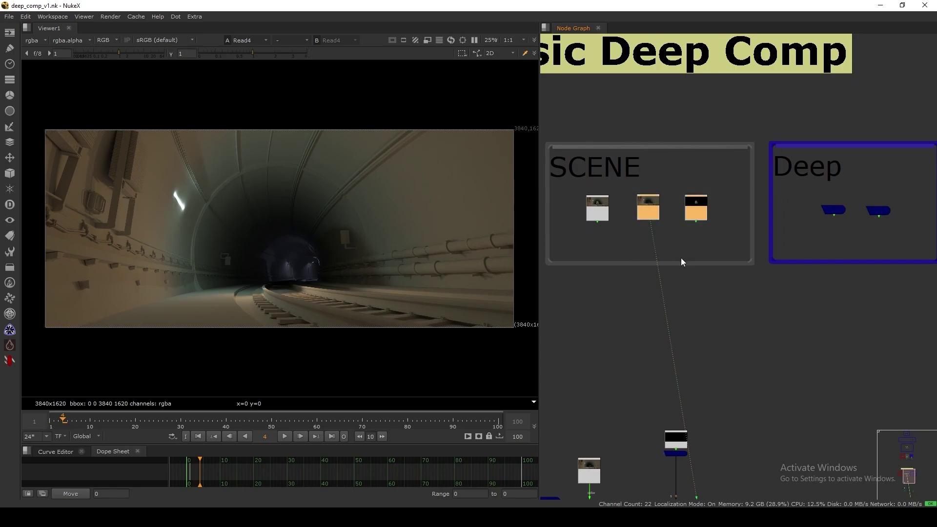
{"action": "scroll", "coordinate": [693, 244], "scroll_direction": "up", "scroll_amount": 3}
{"action": "scroll", "coordinate": [693, 198], "scroll_direction": "down", "scroll_amount": 1}
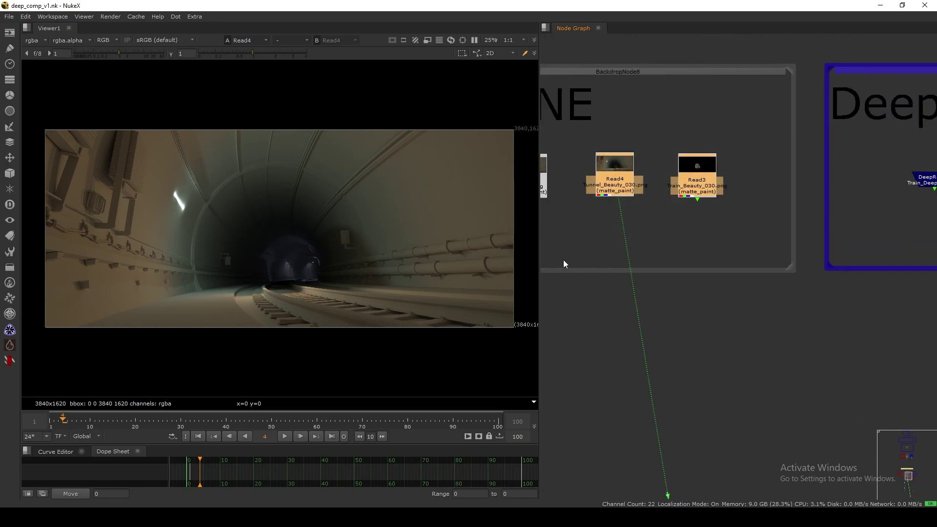
{"action": "left_click", "coordinate": [739, 323]}
{"action": "key", "text": "ctrl+v"}
{"action": "left_click_drag", "start_coordinate": [734, 359], "coordinate": [744, 317], "text": "alt"}
{"action": "left_click_drag", "start_coordinate": [786, 259], "coordinate": [599, 365]}
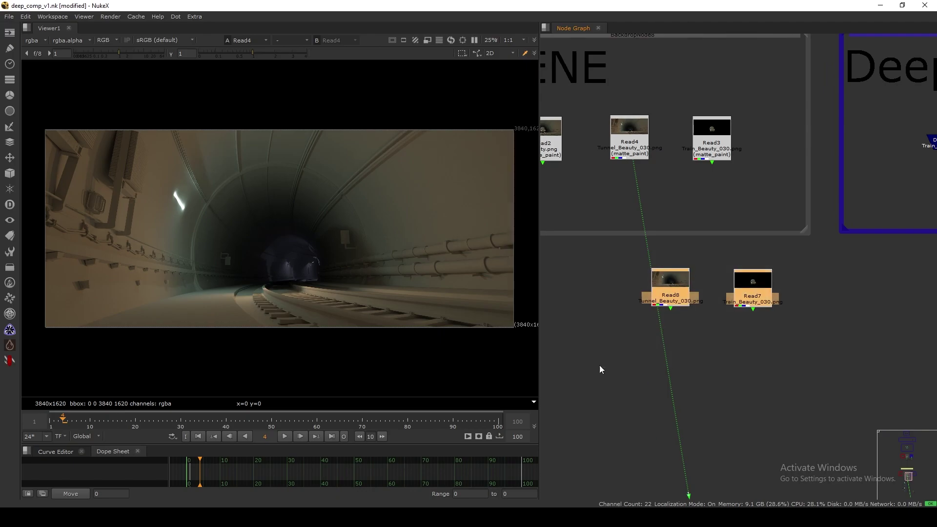
{"action": "left_click_drag", "start_coordinate": [667, 304], "coordinate": [616, 320]}
{"action": "left_click", "coordinate": [644, 315]}
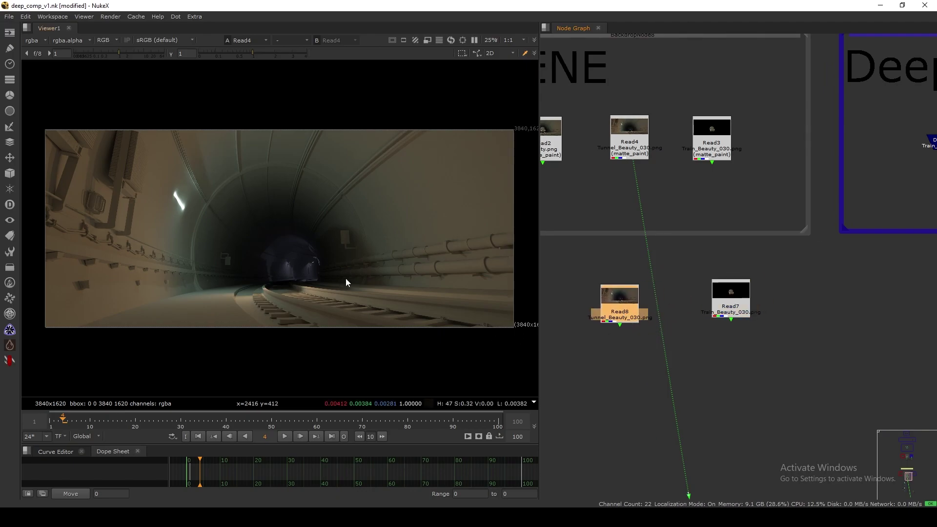
Merge the copied train render over the copied tunnel render with a Merge (over) node and show the result in the viewer
{"action": "middle_click_drag", "start_coordinate": [630, 365], "coordinate": [629, 318]}
{"action": "key", "text": "1"}
{"action": "left_click", "coordinate": [727, 323]}
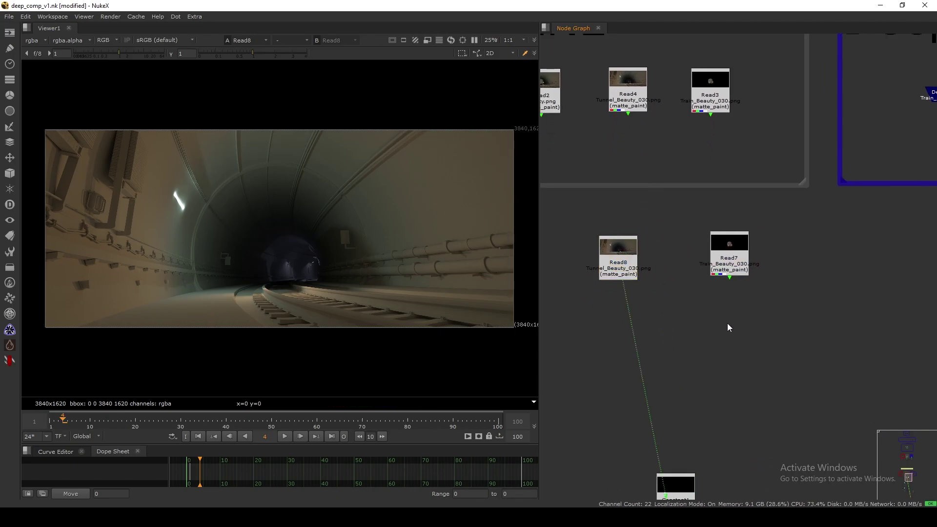
{"action": "key", "text": "m"}
{"action": "left_click", "coordinate": [691, 233]}
{"action": "left_click_drag", "start_coordinate": [728, 326], "coordinate": [633, 267]}
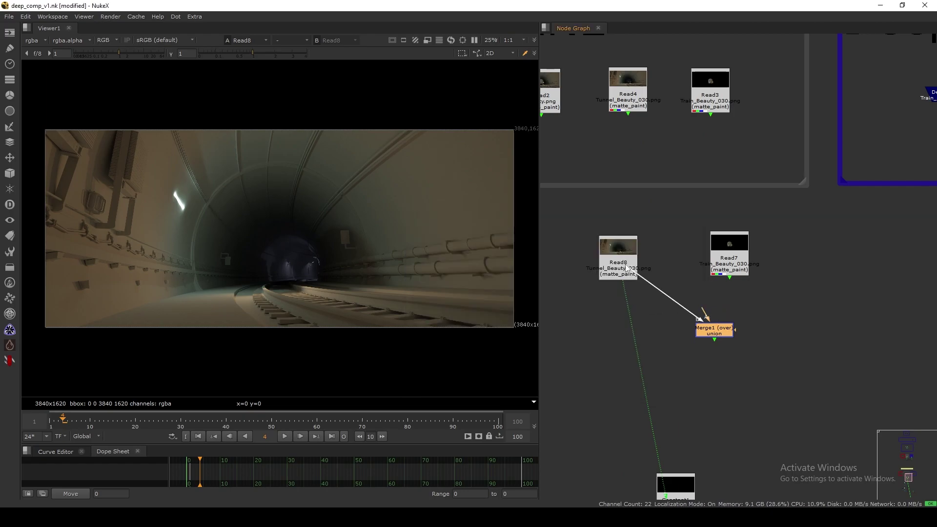
{"action": "left_click", "coordinate": [631, 265]}
{"action": "left_click", "coordinate": [676, 318]}
{"action": "key", "text": "1"}
{"action": "mouse_move", "coordinate": [709, 329]}
{"action": "left_mouse_down"}
{"action": "mouse_move", "coordinate": [702, 333]}
{"action": "mouse_move", "coordinate": [723, 274]}
{"action": "mouse_move", "coordinate": [723, 327]}
{"action": "left_mouse_up"}
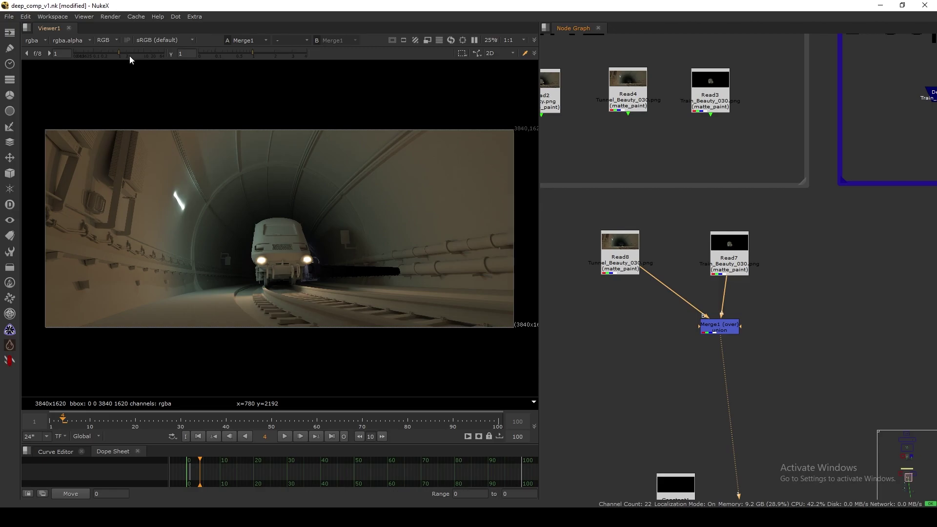
Raise the viewer gain to 10 and inspect the merged train's front and dark rear carriages against the tunnel
{"action": "left_click_drag", "start_coordinate": [129, 56], "coordinate": [144, 54]}
{"action": "scroll", "coordinate": [335, 282], "scroll_direction": "up", "scroll_amount": 3}
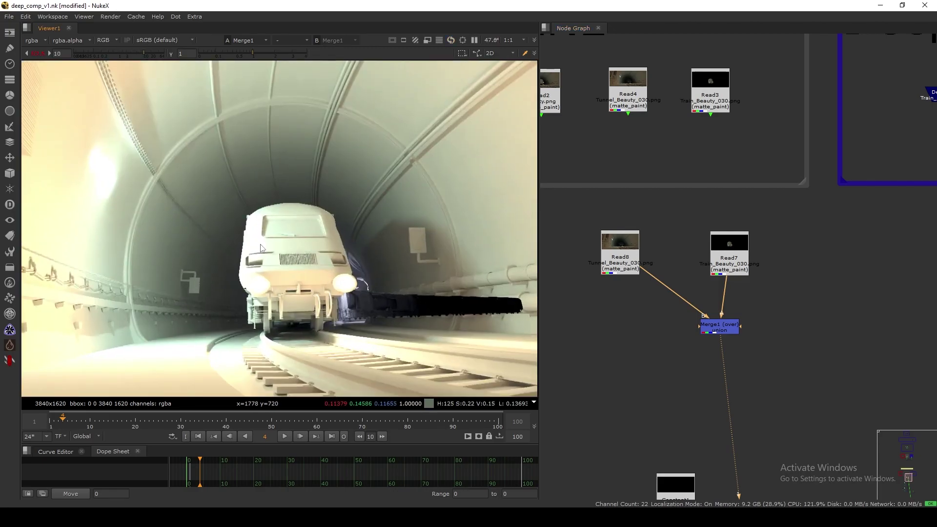
{"action": "scroll", "coordinate": [340, 300], "scroll_direction": "up", "scroll_amount": 6}
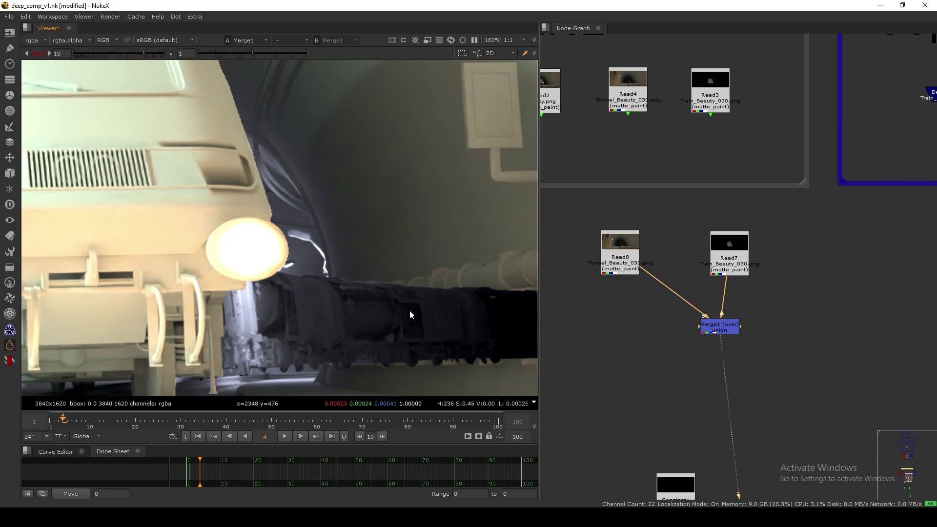
{"action": "scroll", "coordinate": [400, 278], "scroll_direction": "down", "scroll_amount": 3}
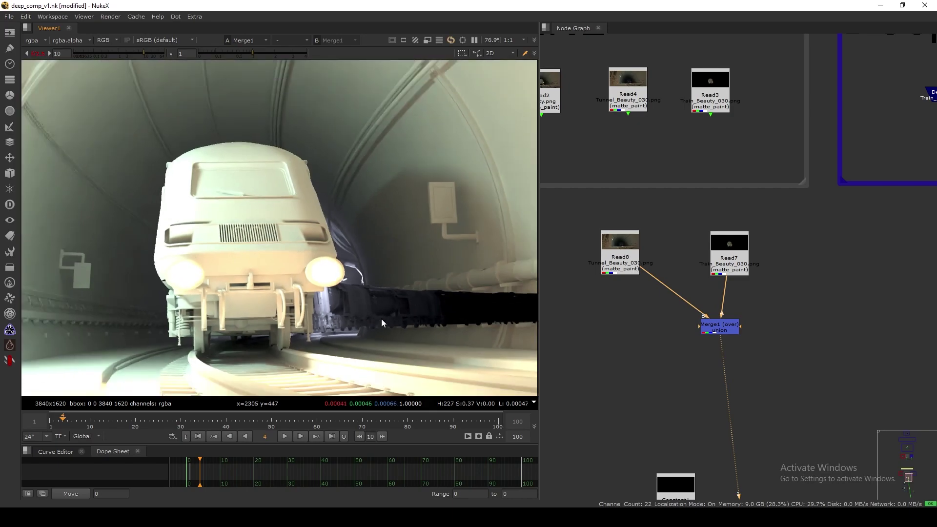
{"action": "scroll", "coordinate": [391, 313], "scroll_direction": "down", "scroll_amount": 3}
{"action": "middle_click_drag", "start_coordinate": [392, 317], "coordinate": [378, 317]}
{"action": "scroll", "coordinate": [382, 301], "scroll_direction": "up", "scroll_amount": 5}
Align the Merge node beneath the train copy and alternate the viewer between the tunnel in Read8 and the train in Read7
{"action": "left_click_drag", "start_coordinate": [719, 328], "coordinate": [729, 334]}
{"action": "left_click", "coordinate": [666, 305]}
{"action": "left_click_drag", "start_coordinate": [628, 271], "coordinate": [629, 268]}
{"action": "key", "text": "1"}
{"action": "left_click", "coordinate": [583, 280]}
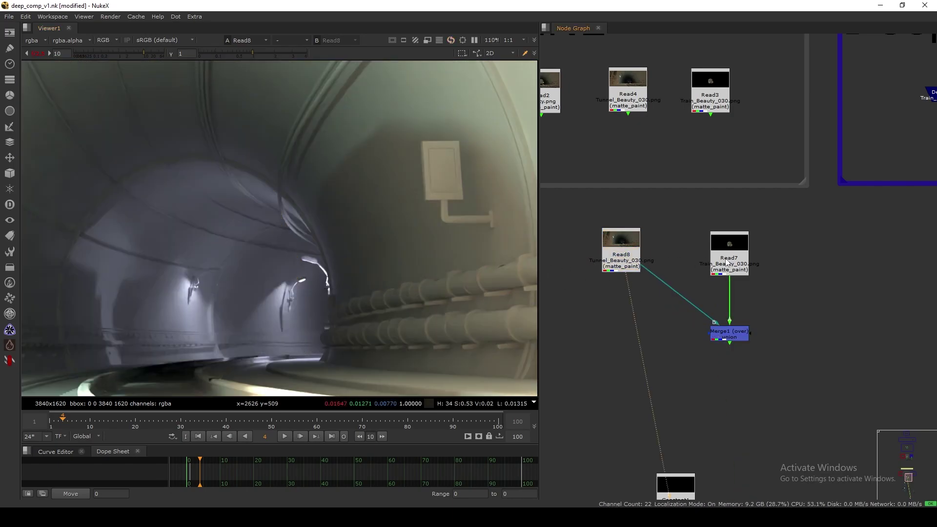
{"action": "left_click_drag", "start_coordinate": [726, 262], "coordinate": [725, 256]}
{"action": "key", "text": "1"}
{"action": "left_click", "coordinate": [695, 259]}
{"action": "left_click", "coordinate": [622, 254]}
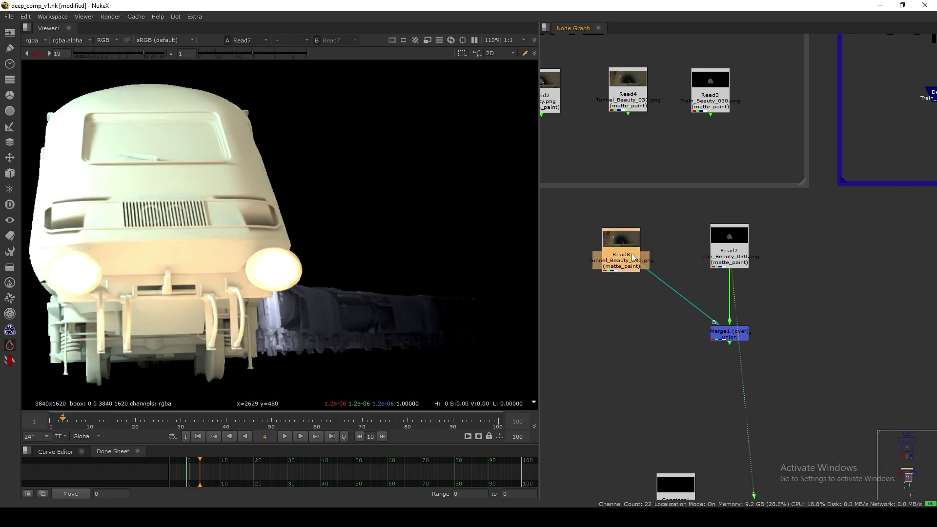
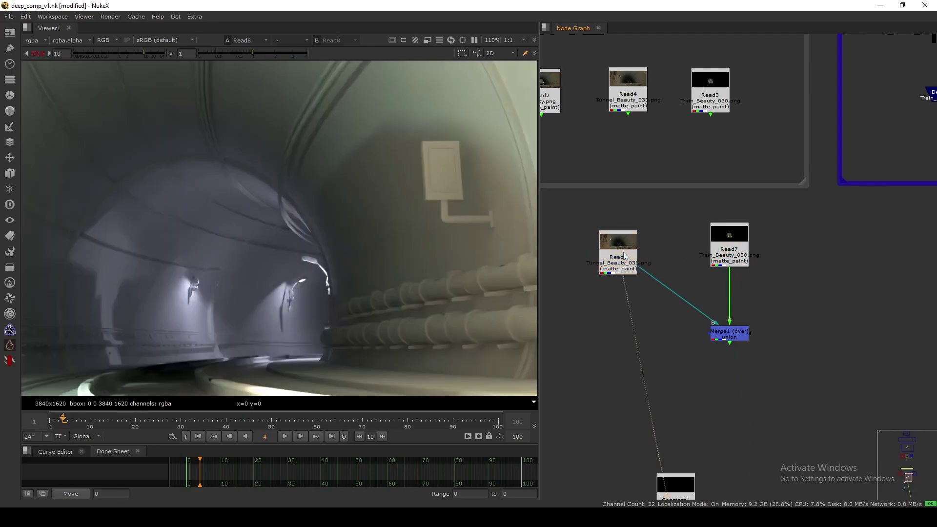
Show the full beauty render from Read2 and examine the upper edge of the train
{"action": "middle_click_drag", "start_coordinate": [572, 171], "coordinate": [663, 240]}
{"action": "left_click", "coordinate": [631, 169]}
{"action": "key", "text": "1"}
{"action": "middle_click_drag", "start_coordinate": [175, 87], "coordinate": [250, 163]}
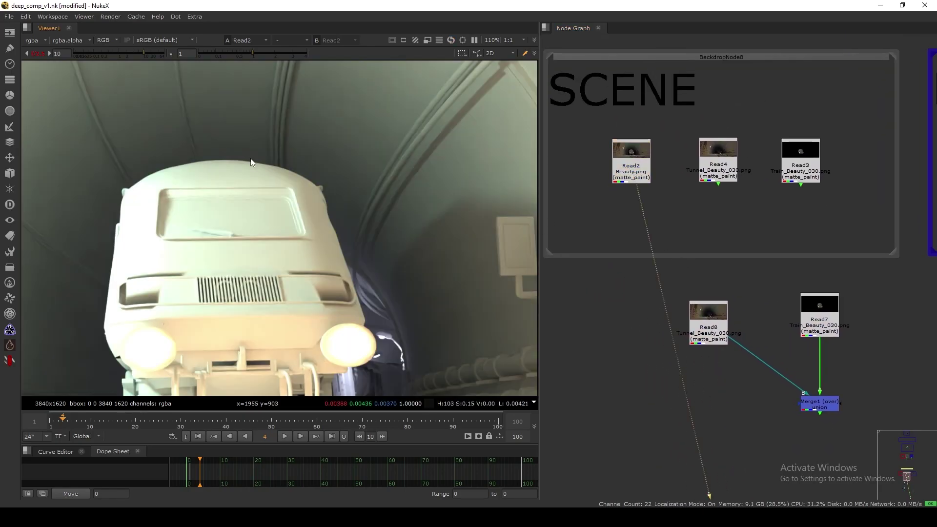
{"action": "left_click_drag", "start_coordinate": [251, 145], "coordinate": [221, 194]}
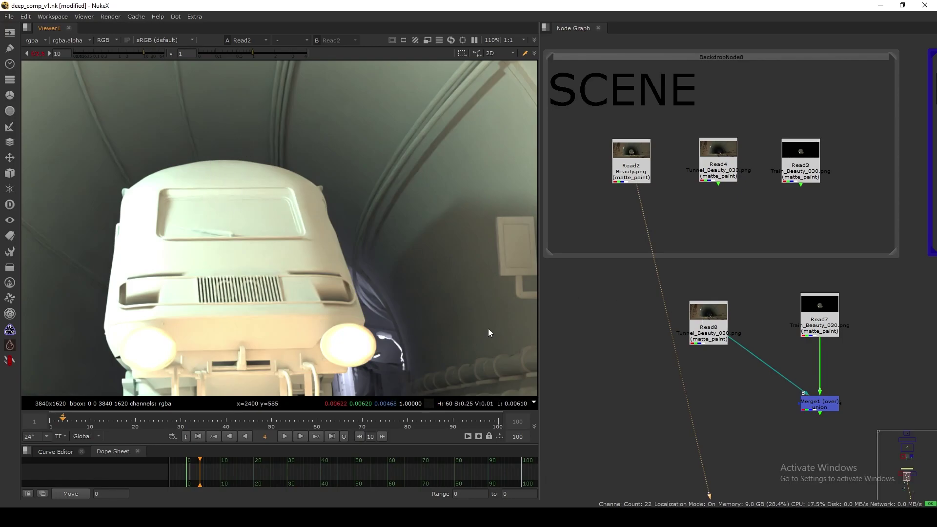
Switch the viewer to the tunnel copy in Read8 and then to the Merge1 result for comparison with the beauty render
{"action": "left_click", "coordinate": [714, 329]}
{"action": "key", "text": "1"}
{"action": "left_click", "coordinate": [721, 348]}
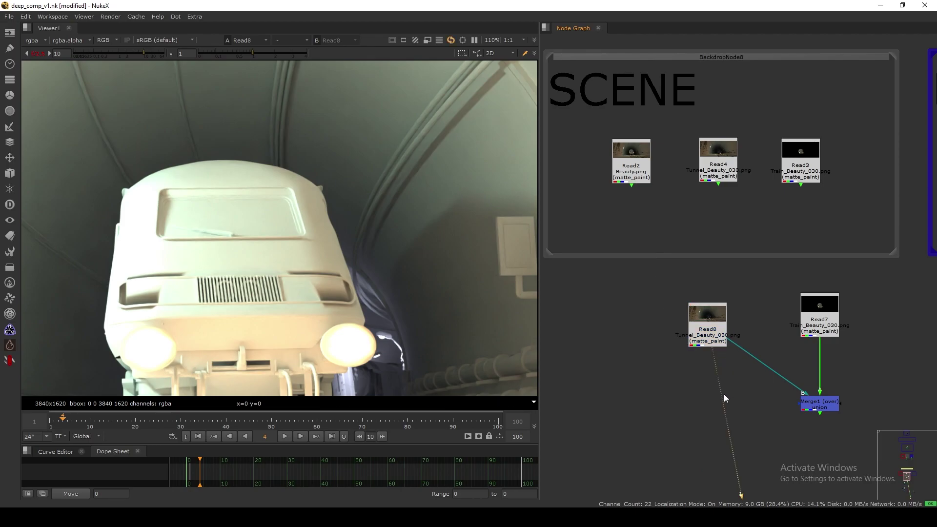
{"action": "middle_click_drag", "start_coordinate": [724, 393], "coordinate": [653, 358]}
{"action": "left_click", "coordinate": [754, 368]}
{"action": "key", "text": "1"}
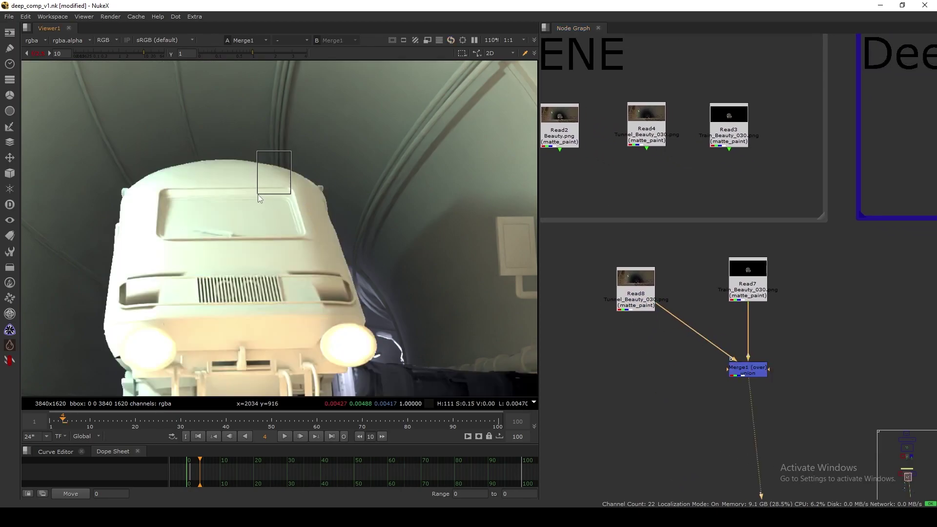
Toggle Merge1 off and on repeatedly while examining the train's edge against the tunnel in close-up
{"action": "key", "text": "d"}
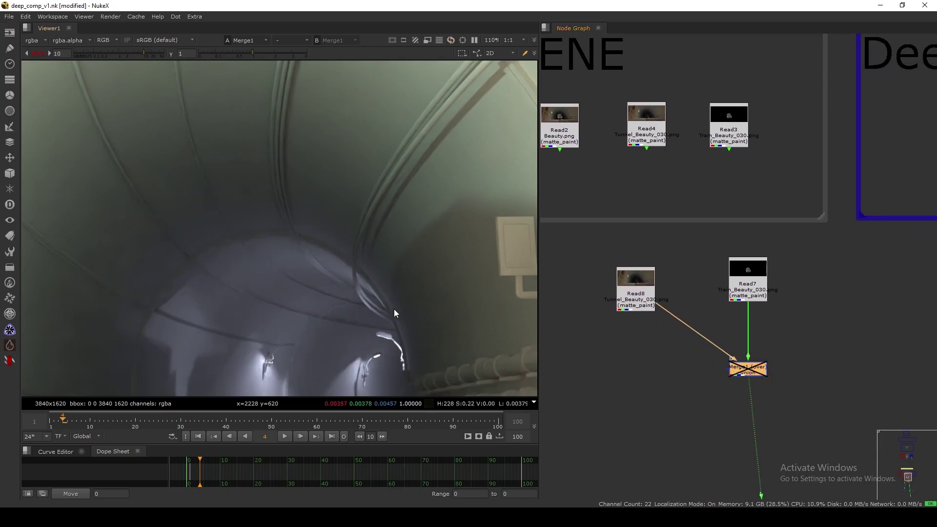
{"action": "scroll", "coordinate": [354, 244], "scroll_direction": "up", "scroll_amount": 3}
{"action": "scroll", "coordinate": [349, 229], "scroll_direction": "up", "scroll_amount": 1}
{"action": "key", "text": "d"}
{"action": "key", "text": "d"}
{"action": "key", "text": "d"}
{"action": "scroll", "coordinate": [364, 211], "scroll_direction": "up", "scroll_amount": 5}
{"action": "key", "text": "d"}
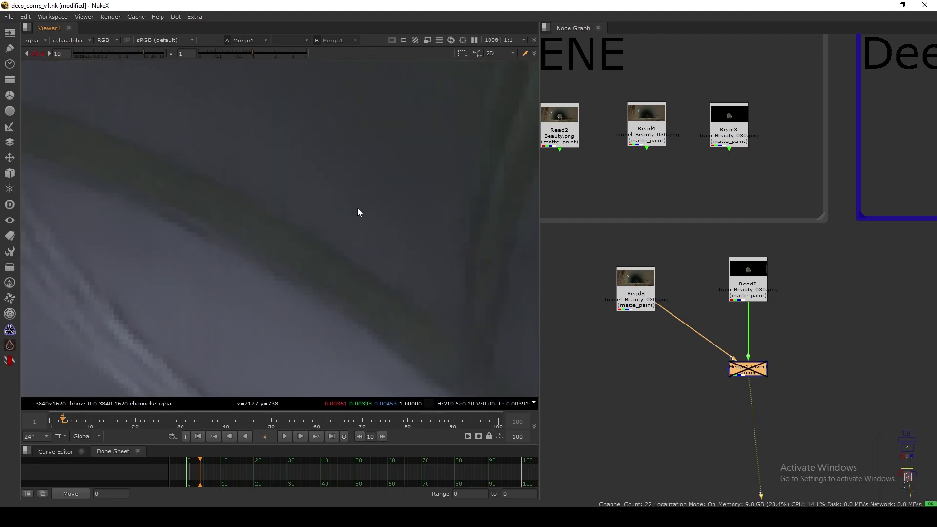
Re-enable Merge1 and show its result again with the train placed over the tunnel
{"action": "key", "text": "d"}
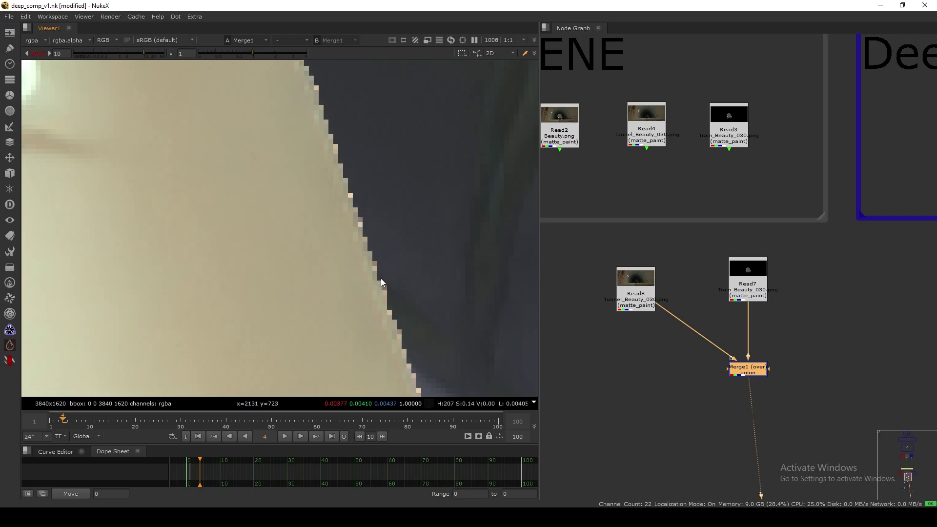
{"action": "scroll", "coordinate": [375, 278], "scroll_direction": "down", "scroll_amount": 15}
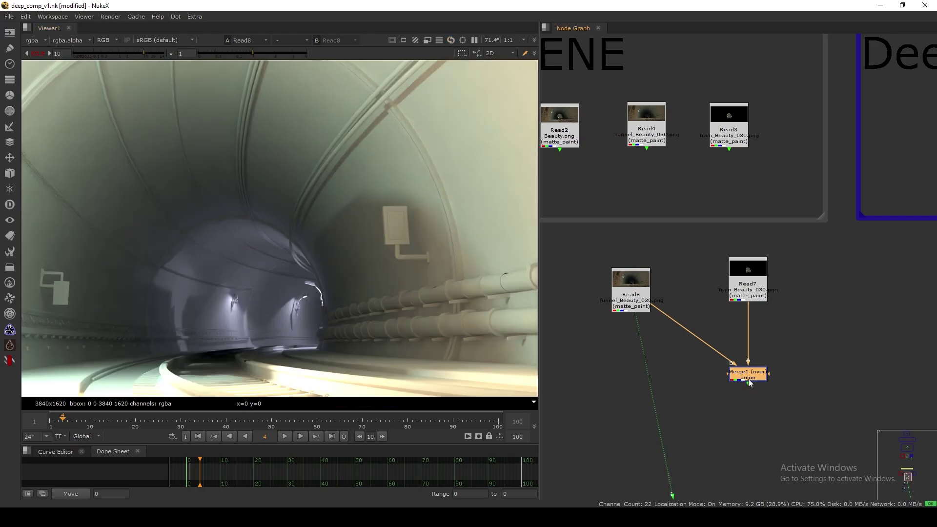
{"action": "key", "text": "1"}
{"action": "left_click", "coordinate": [738, 394]}
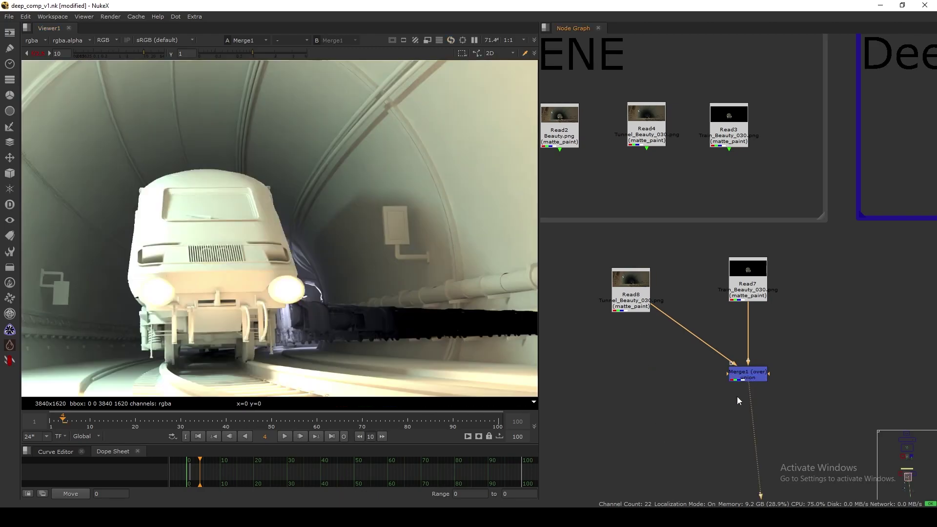
Examine the train's edge against the tunnel in the Merge1 result, from the roof down to the headlight
{"action": "middle_click_drag", "start_coordinate": [734, 420], "coordinate": [732, 360]}
{"action": "left_click_drag", "start_coordinate": [708, 361], "coordinate": [794, 347]}
{"action": "middle_click_drag", "start_coordinate": [734, 352], "coordinate": [743, 382]}
{"action": "scroll", "coordinate": [271, 205], "scroll_direction": "up", "scroll_amount": 8}
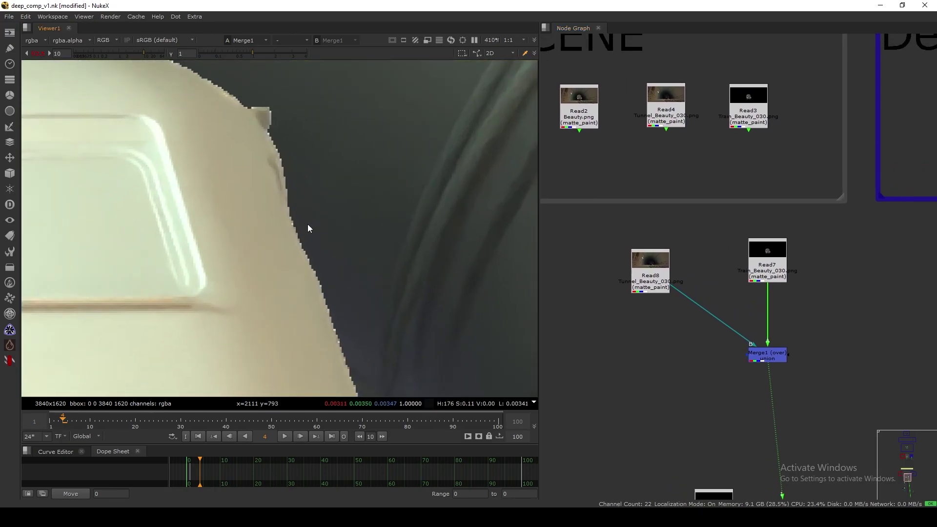
{"action": "left_click_drag", "start_coordinate": [355, 250], "coordinate": [297, 319]}
{"action": "middle_click_drag", "start_coordinate": [316, 327], "coordinate": [300, 303]}
{"action": "scroll", "coordinate": [305, 295], "scroll_direction": "up", "scroll_amount": 3}
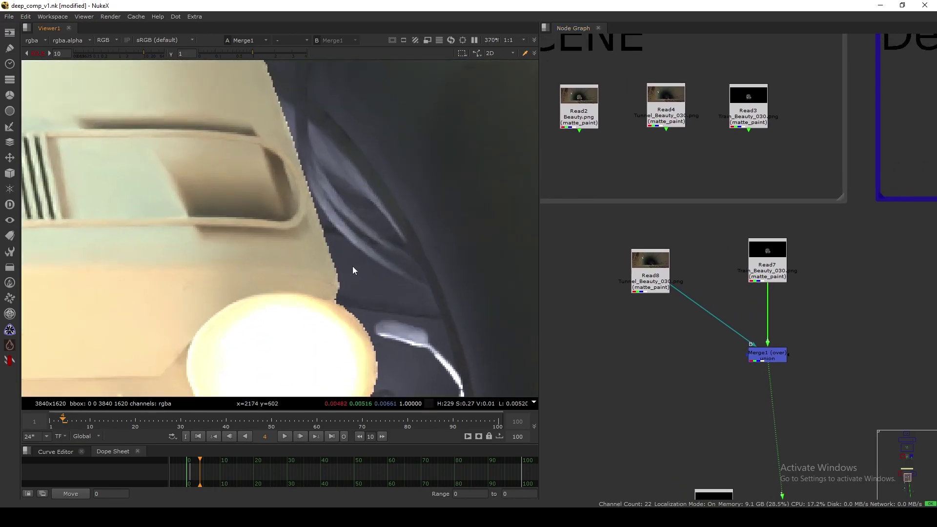
{"action": "middle_click_drag", "start_coordinate": [338, 248], "coordinate": [358, 287]}
{"action": "left_click_drag", "start_coordinate": [358, 229], "coordinate": [320, 269]}
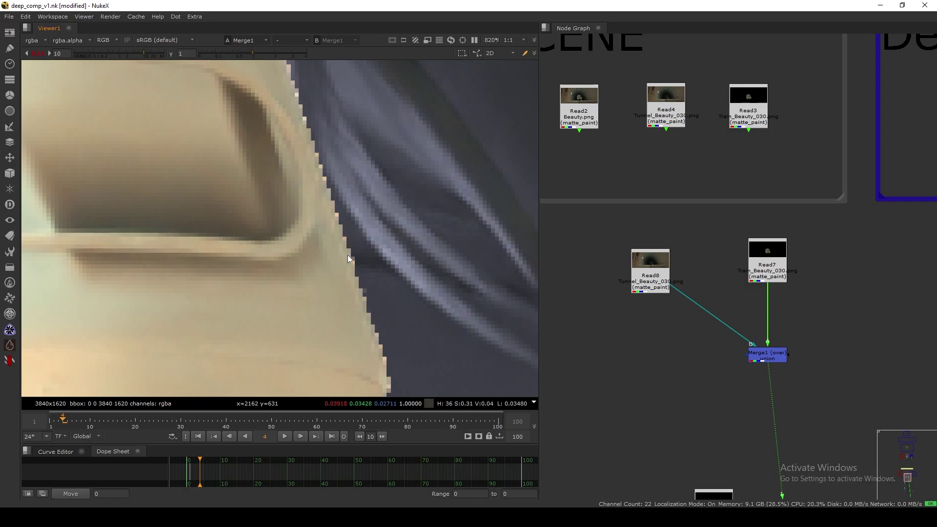
Try moving Merge1 beneath the tunnel copy and show the train render from Read7
{"action": "key", "text": "f"}
{"action": "scroll", "coordinate": [328, 264], "scroll_direction": "up", "scroll_amount": 3}
{"action": "left_click_drag", "start_coordinate": [767, 356], "coordinate": [659, 361]}
{"action": "left_click", "coordinate": [771, 268]}
{"action": "key", "text": "1"}
{"action": "middle_click_drag", "start_coordinate": [775, 287], "coordinate": [746, 262]}
{"action": "left_click_drag", "start_coordinate": [747, 262], "coordinate": [751, 268]}
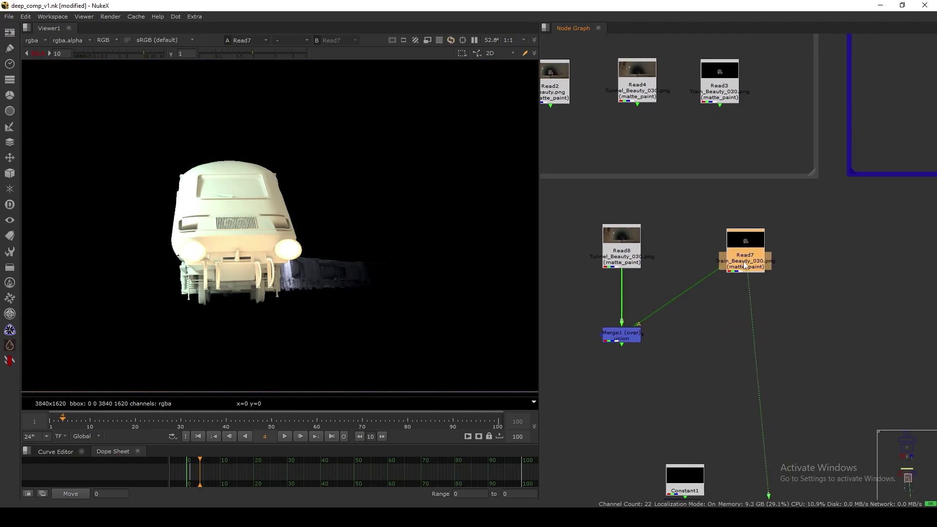
Undo the last node moves so Merge1 sits beneath the train copy
{"action": "key", "text": "ctrl+z"}
{"action": "key", "text": "ctrl+z"}
{"action": "key", "text": "ctrl+z"}
Alternate the viewer between the tunnel in Read8 and the train in Read7
{"action": "key", "text": "1"}
{"action": "left_click", "coordinate": [685, 246]}
{"action": "left_click_drag", "start_coordinate": [624, 248], "coordinate": [630, 251]}
{"action": "key", "text": "1"}
{"action": "left_click", "coordinate": [566, 249]}
{"action": "left_click", "coordinate": [748, 260]}
{"action": "key", "text": "1"}
{"action": "left_click", "coordinate": [580, 273]}
{"action": "left_click", "coordinate": [620, 266]}
{"action": "key", "text": "1"}
{"action": "left_click", "coordinate": [571, 281]}
Check the alpha channel of the tunnel render in Read8 and return to its color image
{"action": "left_click", "coordinate": [307, 237]}
{"action": "left_click_drag", "start_coordinate": [444, 135], "coordinate": [380, 187]}
{"action": "key", "text": "f"}
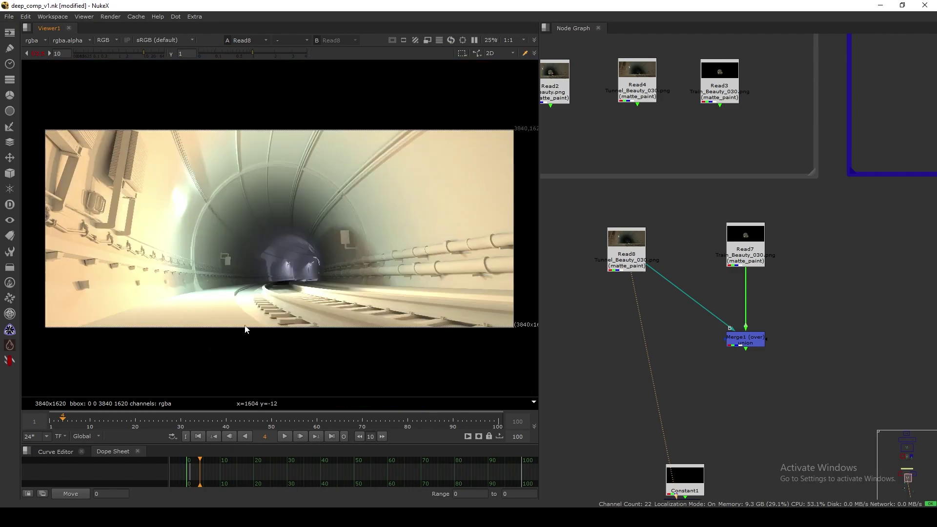
{"action": "key", "text": "a"}
{"action": "key", "text": "a"}
{"action": "scroll", "coordinate": [322, 257], "scroll_direction": "up", "scroll_amount": 4}
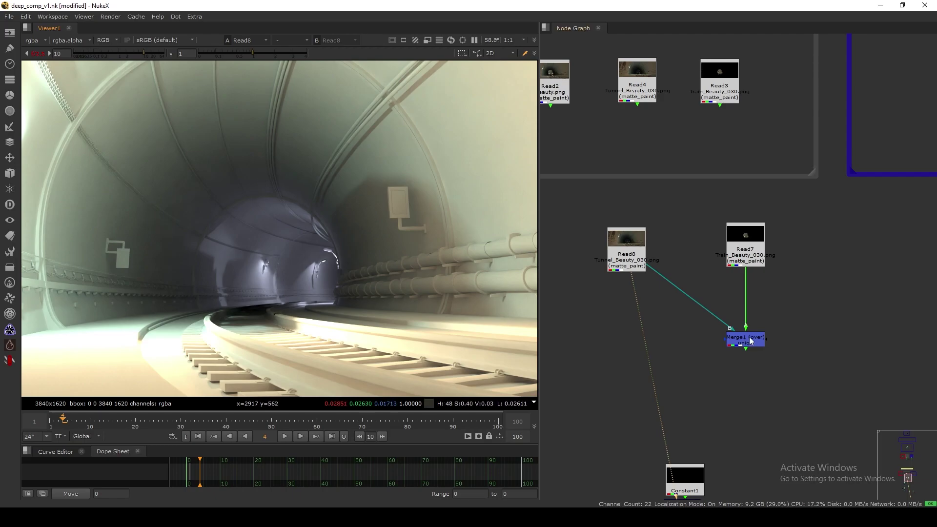
Show the full merged frame and delete the Merge1 node
{"action": "key", "text": "1"}
{"action": "left_click_drag", "start_coordinate": [391, 296], "coordinate": [337, 355]}
{"action": "key", "text": "f"}
{"action": "middle_click_drag", "start_coordinate": [747, 349], "coordinate": [740, 350]}
{"action": "left_click", "coordinate": [739, 348]}
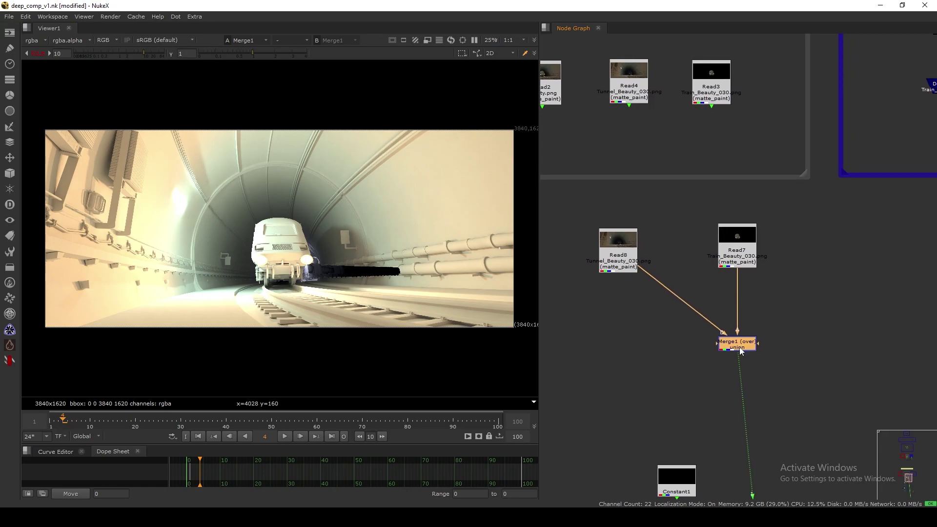
{"action": "key", "text": "Delete"}
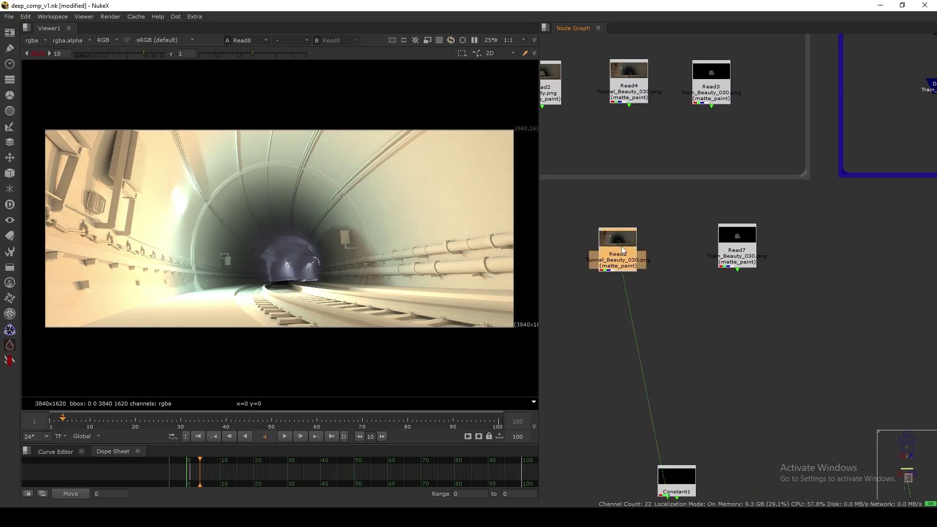
Add a new Merge node beneath the train copy, connect it to the tunnel copy, and swap its inputs
{"action": "left_click", "coordinate": [734, 251]}
{"action": "key", "text": "1"}
{"action": "key", "text": "m"}
{"action": "left_click_drag", "start_coordinate": [745, 260], "coordinate": [735, 337]}
{"action": "left_click", "coordinate": [653, 294]}
{"action": "left_click_drag", "start_coordinate": [718, 303], "coordinate": [624, 259]}
{"action": "left_click_drag", "start_coordinate": [730, 325], "coordinate": [735, 327]}
{"action": "key", "text": "shift+x"}
Delete the new Merge node and the tunnel and train copies Read8 and Read7
{"action": "left_click_drag", "start_coordinate": [790, 303], "coordinate": [711, 366]}
{"action": "key", "text": "Delete"}
{"action": "left_click", "coordinate": [716, 369]}
{"action": "left_click_drag", "start_coordinate": [787, 203], "coordinate": [583, 316]}
{"action": "key", "text": "Delete"}
Show the tunnel render from Read4 in the SCENE group
{"action": "middle_click_drag", "start_coordinate": [637, 107], "coordinate": [618, 177]}
{"action": "left_click", "coordinate": [617, 164]}
{"action": "key", "text": "1"}
{"action": "left_click", "coordinate": [621, 174]}
Alternate the viewer between the two deep renders in the Deep group and reset the viewer gain to 1
{"action": "middle_click_drag", "start_coordinate": [912, 175], "coordinate": [705, 221]}
{"action": "left_click_drag", "start_coordinate": [849, 178], "coordinate": [671, 259]}
{"action": "left_click", "coordinate": [698, 239]}
{"action": "left_click_drag", "start_coordinate": [724, 204], "coordinate": [719, 206]}
{"action": "key", "text": "1"}
{"action": "left_click", "coordinate": [803, 199]}
{"action": "key", "text": "1"}
{"action": "left_click", "coordinate": [713, 203]}
{"action": "key", "text": "1"}
{"action": "left_click", "coordinate": [800, 203]}
{"action": "key", "text": "1"}
{"action": "left_click", "coordinate": [40, 57]}
Examine the overall layout of the deep compositing node tree below the groups
{"action": "scroll", "coordinate": [649, 234], "scroll_direction": "down", "scroll_amount": 3}
{"action": "middle_click_drag", "start_coordinate": [589, 397], "coordinate": [735, 227]}
{"action": "scroll", "coordinate": [698, 254], "scroll_direction": "down", "scroll_amount": 2}
{"action": "middle_click_drag", "start_coordinate": [707, 331], "coordinate": [696, 266]}
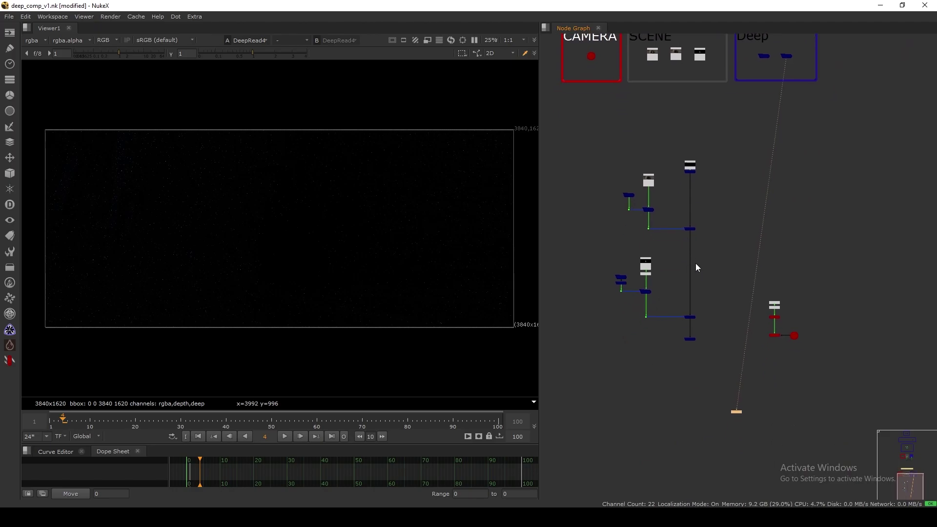
{"action": "left_click_drag", "start_coordinate": [724, 126], "coordinate": [608, 398]}
{"action": "scroll", "coordinate": [675, 284], "scroll_direction": "up", "scroll_amount": 3}
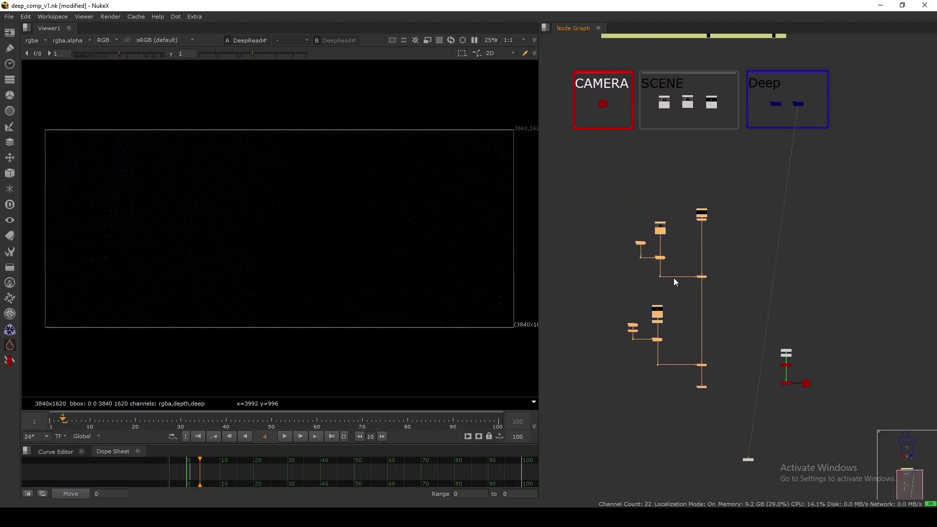
{"action": "left_click", "coordinate": [684, 223]}
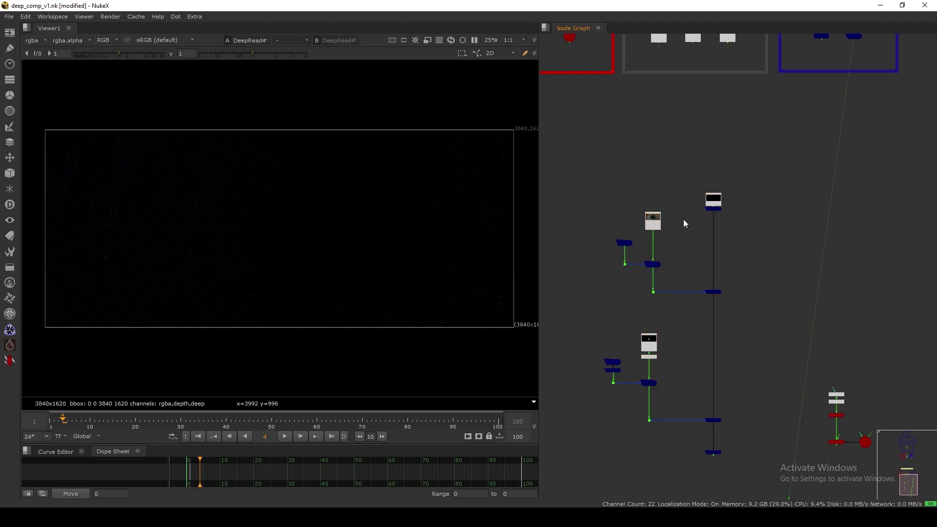
Reposition Constant1 at the head of the deep tree and show it in the viewer
{"action": "left_click_drag", "start_coordinate": [715, 209], "coordinate": [715, 205], "text": "ctrl"}
{"action": "left_click", "coordinate": [709, 212]}
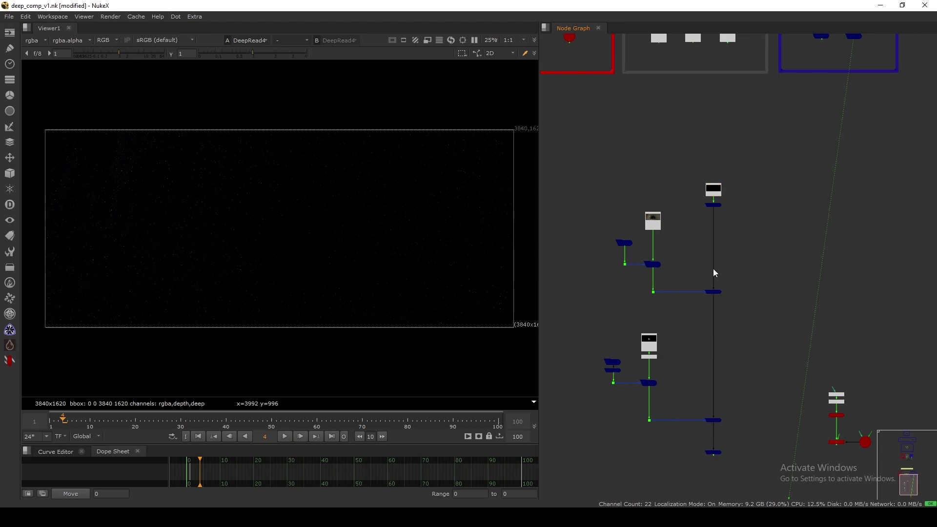
{"action": "middle_click_drag", "start_coordinate": [712, 191], "coordinate": [715, 239]}
{"action": "scroll", "coordinate": [715, 239], "scroll_direction": "up", "scroll_amount": 6}
{"action": "left_click_drag", "start_coordinate": [732, 246], "coordinate": [727, 212]}
{"action": "key", "text": "1"}
{"action": "left_click_drag", "start_coordinate": [722, 294], "coordinate": [714, 275]}
{"action": "left_click", "coordinate": [718, 284]}
{"action": "left_click_drag", "start_coordinate": [716, 208], "coordinate": [715, 203]}
Align DeepFromImage2 beneath Constant1 and show its output in the viewer
{"action": "left_click_drag", "start_coordinate": [715, 278], "coordinate": [716, 270]}
{"action": "left_click_drag", "start_coordinate": [711, 203], "coordinate": [713, 200]}
{"action": "left_click", "coordinate": [718, 234]}
{"action": "left_click_drag", "start_coordinate": [718, 270], "coordinate": [714, 255]}
{"action": "key", "text": "1"}
{"action": "left_click", "coordinate": [711, 282]}
{"action": "left_click_drag", "start_coordinate": [768, 225], "coordinate": [670, 295]}
Show the tunnel beauty render from Read6 in the deep tree
{"action": "scroll", "coordinate": [671, 294], "scroll_direction": "down", "scroll_amount": 4}
{"action": "middle_click_drag", "start_coordinate": [675, 393], "coordinate": [696, 285]}
{"action": "middle_click_drag", "start_coordinate": [637, 237], "coordinate": [699, 321]}
{"action": "scroll", "coordinate": [705, 262], "scroll_direction": "up", "scroll_amount": 2}
{"action": "scroll", "coordinate": [705, 263], "scroll_direction": "up", "scroll_amount": 1}
{"action": "left_click", "coordinate": [705, 276]}
{"action": "key", "text": "1"}
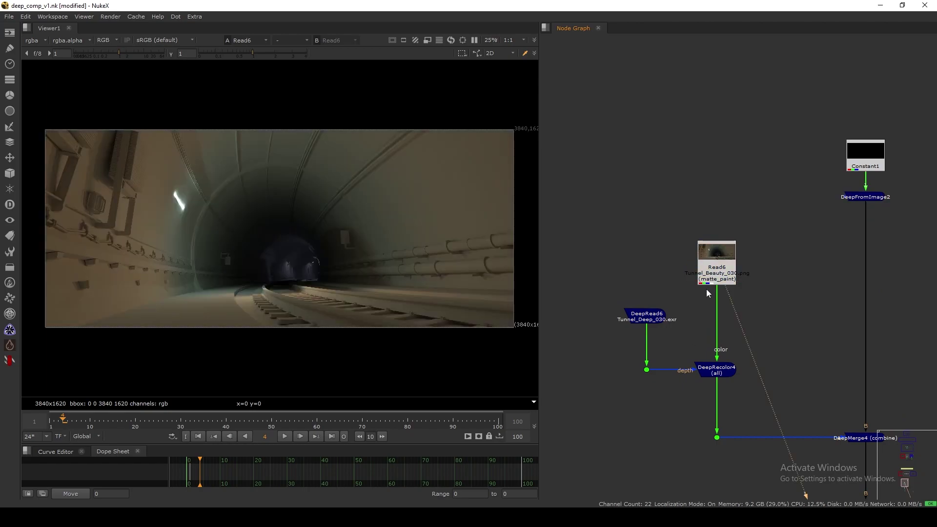
Show the tunnel's deep data from DeepRead6 in the viewer
{"action": "scroll", "coordinate": [704, 288], "scroll_direction": "up", "scroll_amount": 2}
{"action": "left_click", "coordinate": [682, 341]}
{"action": "middle_click_drag", "start_coordinate": [682, 353], "coordinate": [734, 279]}
{"action": "left_click", "coordinate": [651, 277]}
{"action": "key", "text": "1"}
{"action": "left_click", "coordinate": [670, 302]}
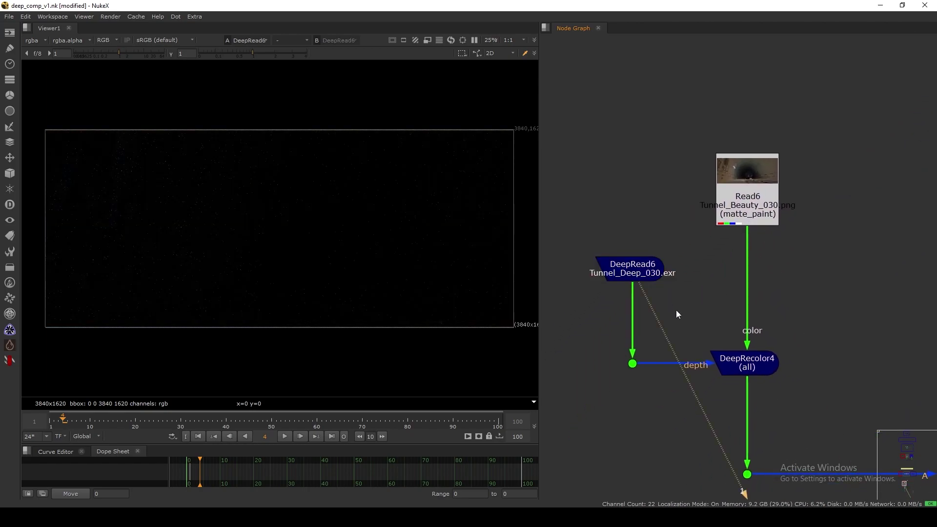
Show the DeepRecolor4 output that combines the tunnel's color and depth inputs
{"action": "middle_click_drag", "start_coordinate": [744, 361], "coordinate": [710, 320]}
{"action": "left_click", "coordinate": [719, 322]}
{"action": "key", "text": "1"}
{"action": "left_click", "coordinate": [671, 355]}
{"action": "left_click_drag", "start_coordinate": [711, 318], "coordinate": [712, 318]}
{"action": "key", "text": "1"}
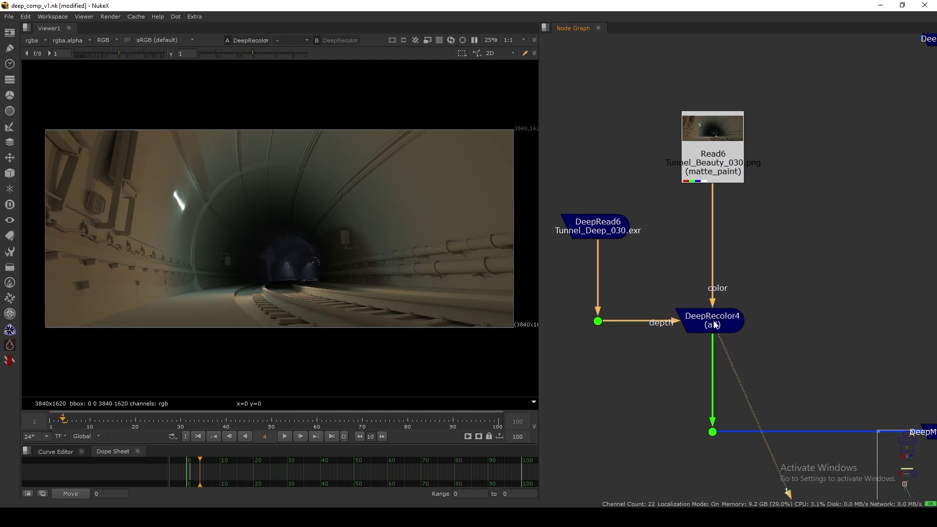
Insert a Grade node between Read6 and DeepRecolor4 and brighten the tunnel's color
{"action": "left_click_drag", "start_coordinate": [712, 167], "coordinate": [712, 168]}
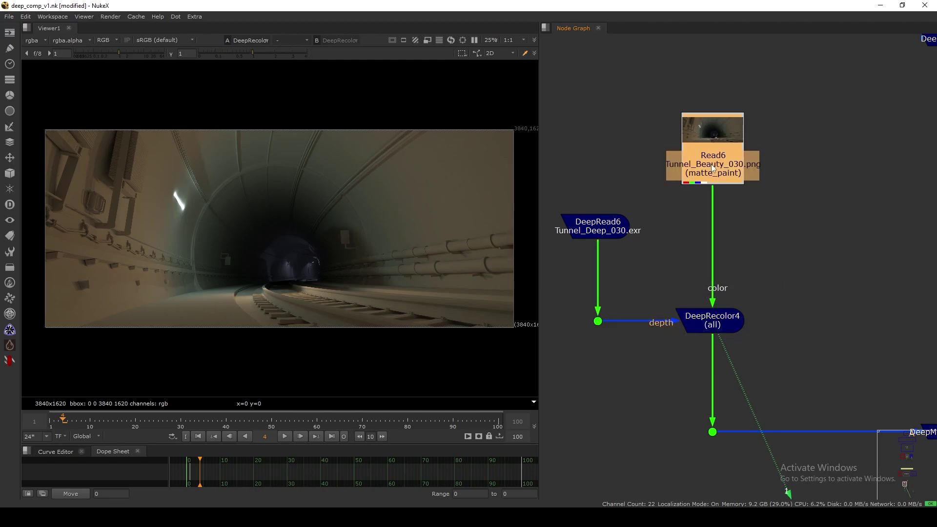
{"action": "key", "text": "g"}
{"action": "mouse_move", "coordinate": [574, 204]}
{"action": "left_mouse_down"}
{"action": "mouse_move", "coordinate": [566, 209]}
{"action": "mouse_move", "coordinate": [584, 207]}
{"action": "left_mouse_up"}
{"action": "left_click", "coordinate": [712, 322]}
{"action": "left_click_drag", "start_coordinate": [777, 372], "coordinate": [678, 484]}
{"action": "left_click", "coordinate": [648, 327]}
Delete the Grade1 node from the tunnel's color branch
{"action": "scroll", "coordinate": [647, 334], "scroll_direction": "down", "scroll_amount": 3}
{"action": "middle_click_drag", "start_coordinate": [640, 344], "coordinate": [619, 326]}
{"action": "left_click", "coordinate": [828, 372]}
{"action": "left_click_drag", "start_coordinate": [765, 341], "coordinate": [879, 397]}
{"action": "left_click", "coordinate": [726, 310]}
{"action": "left_click", "coordinate": [666, 233]}
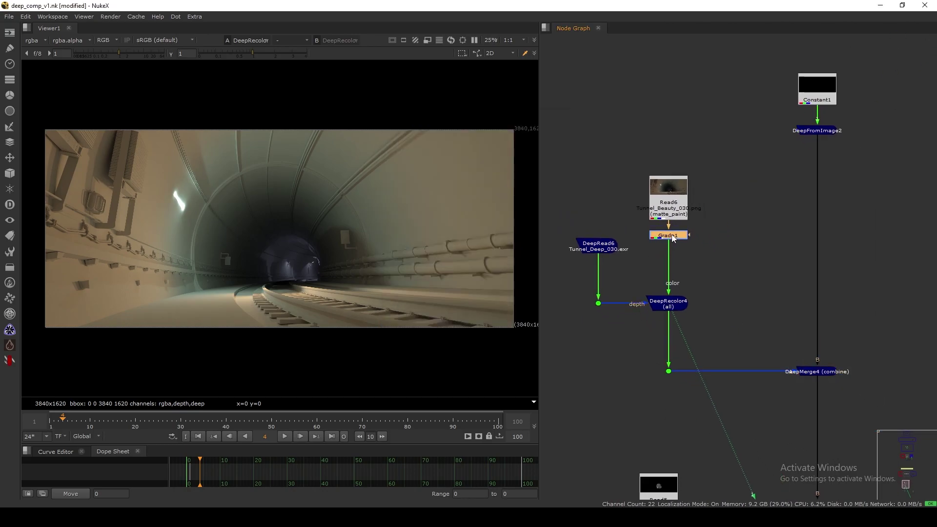
{"action": "key", "text": "Delete"}
Show the DeepMerge4 result combining the constant background with the recolored tunnel
{"action": "middle_click_drag", "start_coordinate": [703, 379], "coordinate": [657, 347]}
{"action": "left_click_drag", "start_coordinate": [827, 298], "coordinate": [717, 395]}
{"action": "key", "text": "1"}
{"action": "left_click", "coordinate": [762, 241]}
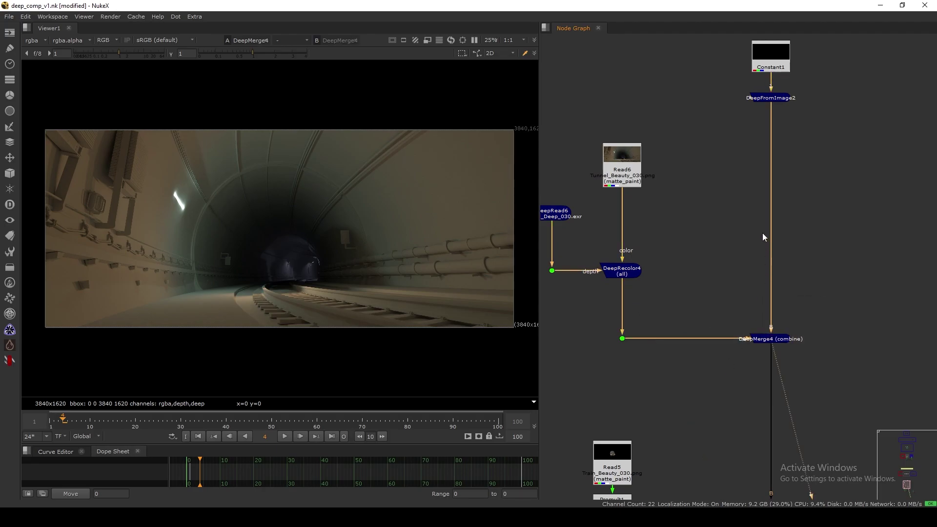
Go to the train branch of the deep tree and show the train render from Read5
{"action": "middle_click_drag", "start_coordinate": [731, 367], "coordinate": [716, 195]}
{"action": "scroll", "coordinate": [707, 338], "scroll_direction": "down", "scroll_amount": 2}
{"action": "middle_click_drag", "start_coordinate": [708, 339], "coordinate": [703, 263]}
{"action": "left_click", "coordinate": [732, 354]}
{"action": "scroll", "coordinate": [656, 281], "scroll_direction": "up", "scroll_amount": 2}
{"action": "scroll", "coordinate": [683, 271], "scroll_direction": "down", "scroll_amount": 2}
{"action": "scroll", "coordinate": [702, 254], "scroll_direction": "up", "scroll_amount": 3}
{"action": "left_click", "coordinate": [716, 215]}
{"action": "key", "text": "1"}
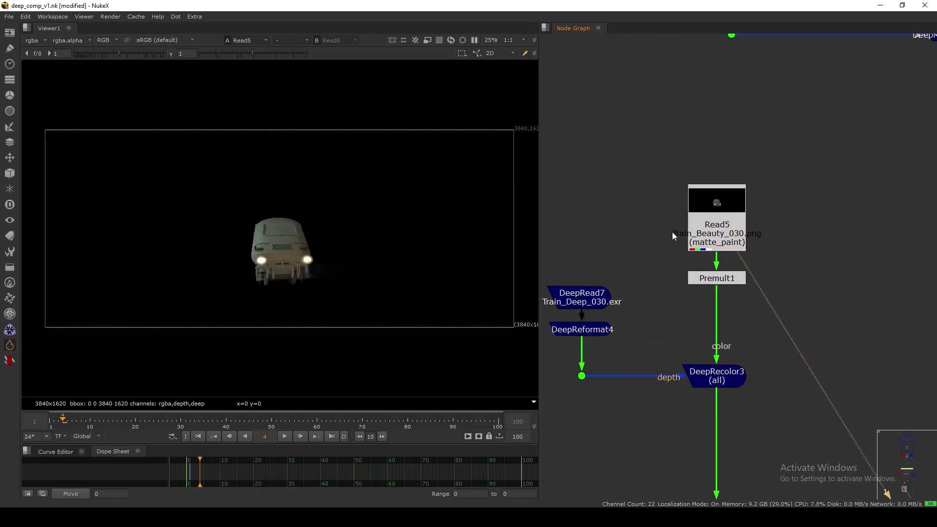
Examine the train's roof edge in Read5, checking its alpha channel against its color image
{"action": "scroll", "coordinate": [278, 217], "scroll_direction": "up", "scroll_amount": 10}
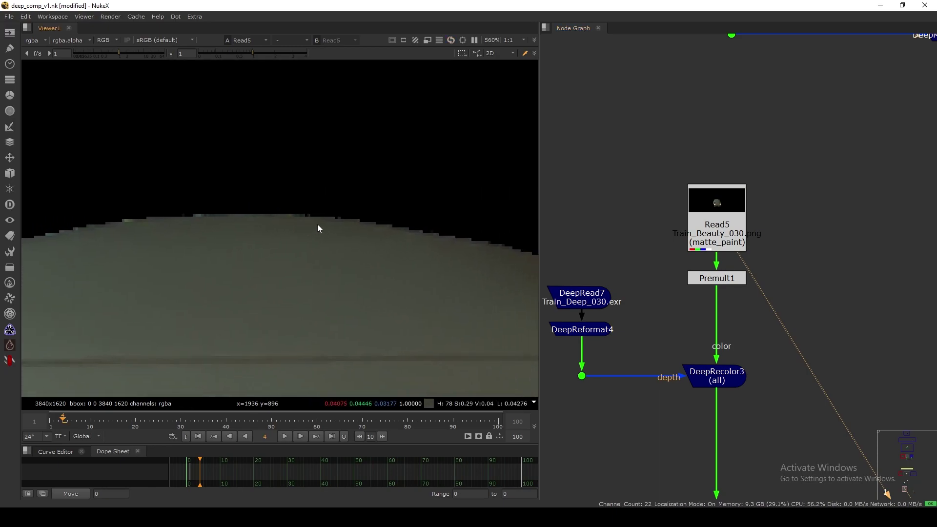
{"action": "key", "text": "a"}
{"action": "scroll", "coordinate": [382, 229], "scroll_direction": "up", "scroll_amount": 2}
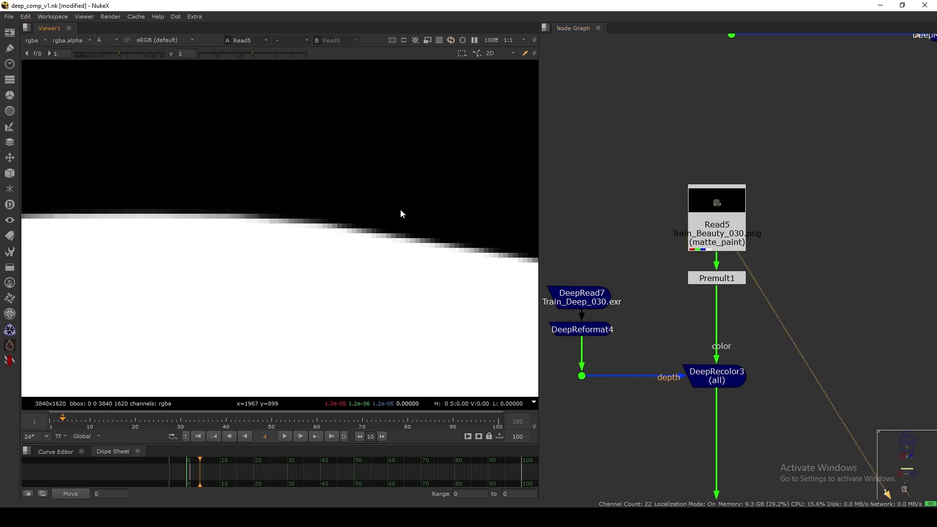
{"action": "key", "text": "a"}
Move Premult1 slightly away from Read5 and inspect the train's roof edge in its output
{"action": "left_click_drag", "start_coordinate": [725, 282], "coordinate": [724, 290]}
{"action": "key", "text": "1"}
{"action": "scroll", "coordinate": [457, 295], "scroll_direction": "up", "scroll_amount": 1}
{"action": "scroll", "coordinate": [457, 299], "scroll_direction": "down", "scroll_amount": 4}
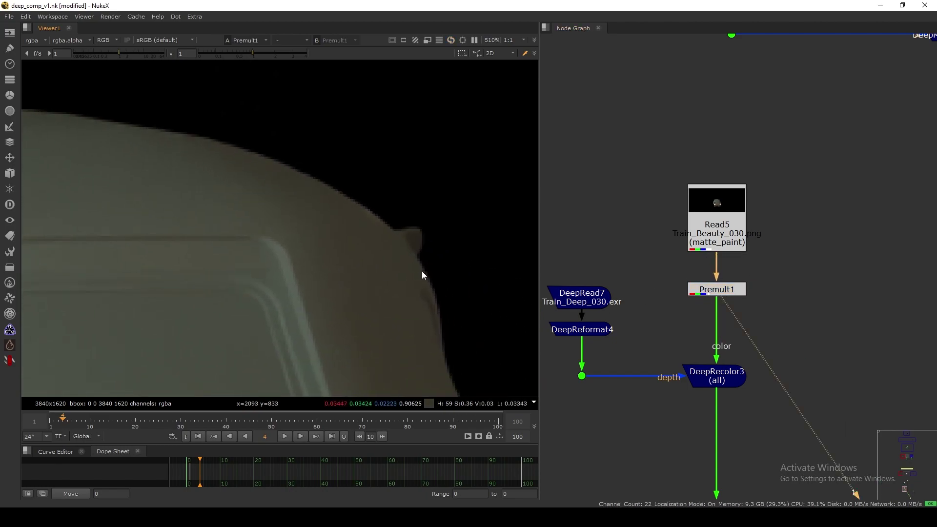
Disable and re-enable Premult1 repeatedly to compare the train's roof edge with and without premultiplication
{"action": "scroll", "coordinate": [439, 285], "scroll_direction": "up", "scroll_amount": 4}
{"action": "left_click_drag", "start_coordinate": [710, 293], "coordinate": [710, 287]}
{"action": "key", "text": "d"}
{"action": "key", "text": "d"}
{"action": "key", "text": "d"}
{"action": "key", "text": "d"}
Show the full-frame DeepRecolor3 output of the train branch
{"action": "left_click", "coordinate": [723, 381]}
{"action": "key", "text": "1"}
{"action": "key", "text": "f"}
{"action": "middle_click_drag", "start_coordinate": [696, 363], "coordinate": [688, 299]}
{"action": "left_click", "coordinate": [707, 311]}
{"action": "key", "text": "1"}
Show the DeepMerge3 result around the train with the viewer gain raised to 13
{"action": "scroll", "coordinate": [717, 304], "scroll_direction": "down", "scroll_amount": 5}
{"action": "left_click_drag", "start_coordinate": [808, 272], "coordinate": [738, 327]}
{"action": "key", "text": "1"}
{"action": "left_click_drag", "start_coordinate": [129, 50], "coordinate": [148, 51]}
{"action": "scroll", "coordinate": [320, 267], "scroll_direction": "up", "scroll_amount": 5}
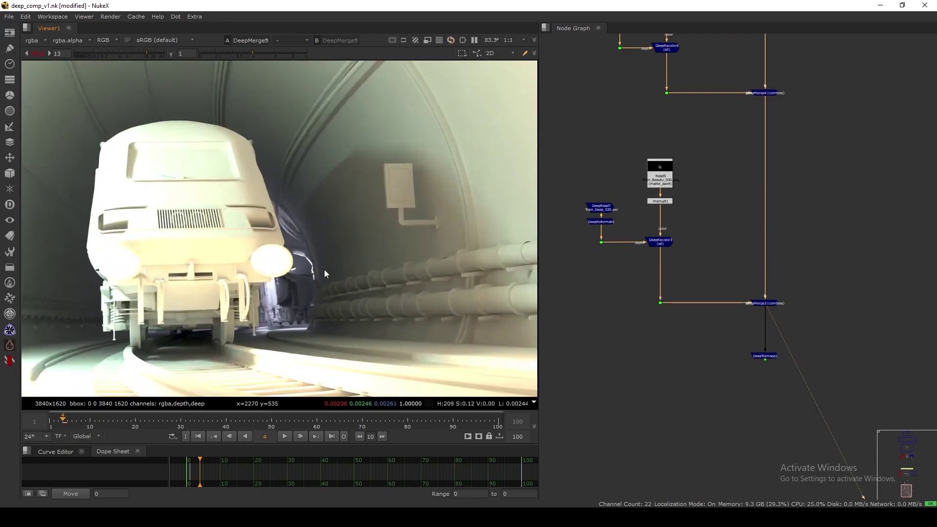
Copy the tunnel and train beauty Read nodes and paste them in the empty area beside the deep tree
{"action": "key", "text": "f"}
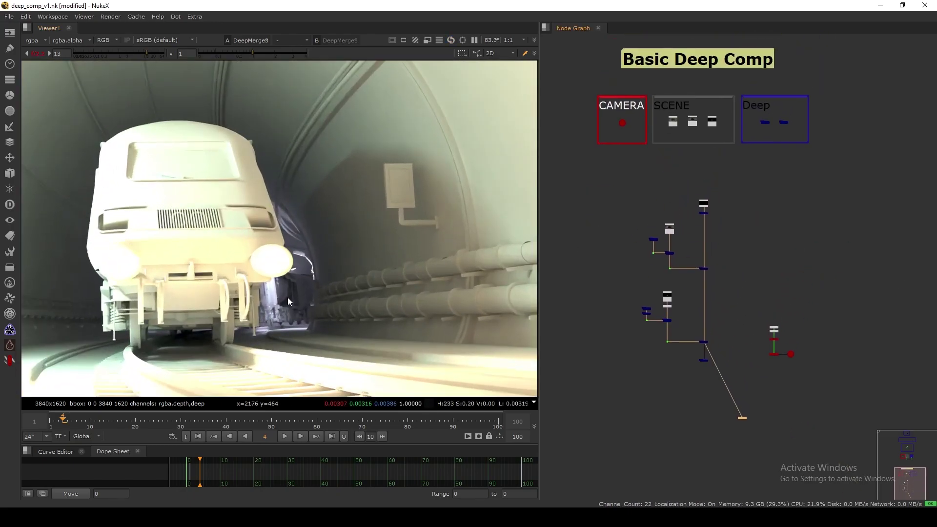
{"action": "middle_click_drag", "start_coordinate": [645, 218], "coordinate": [630, 280]}
{"action": "scroll", "coordinate": [695, 187], "scroll_direction": "up", "scroll_amount": 4}
{"action": "left_click_drag", "start_coordinate": [726, 146], "coordinate": [640, 218]}
{"action": "left_click", "coordinate": [663, 250]}
{"action": "middle_click_drag", "start_coordinate": [695, 424], "coordinate": [687, 203]}
{"action": "middle_click_drag", "start_coordinate": [725, 436], "coordinate": [717, 301]}
{"action": "key", "text": "ctrl+v"}
{"action": "left_click_drag", "start_coordinate": [730, 308], "coordinate": [744, 274]}
{"action": "left_click", "coordinate": [727, 294]}
{"action": "left_click_drag", "start_coordinate": [769, 229], "coordinate": [674, 314]}
Combine the pasted train and tunnel Reads with a regular Merge set to over, and connect DeepMerge3 and Merge1 to the viewer for comparison
{"action": "key", "text": "m"}
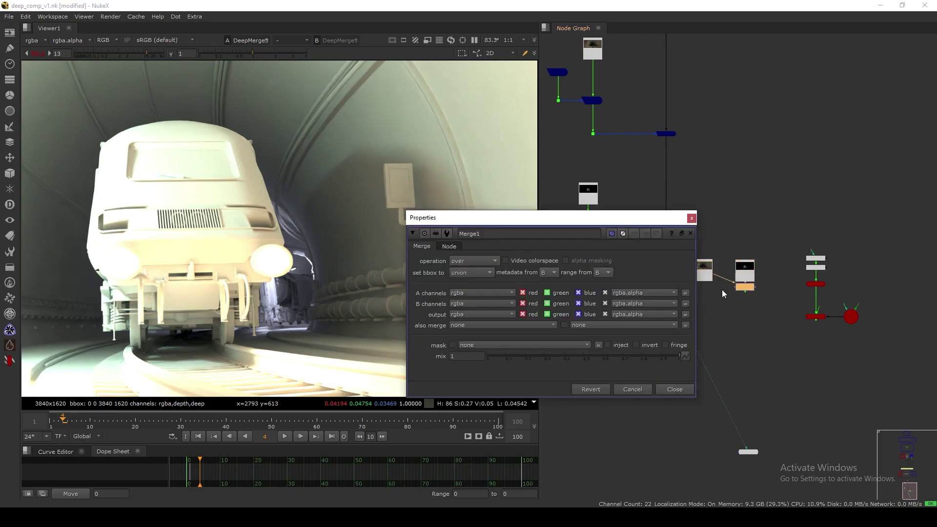
{"action": "left_click", "coordinate": [693, 221]}
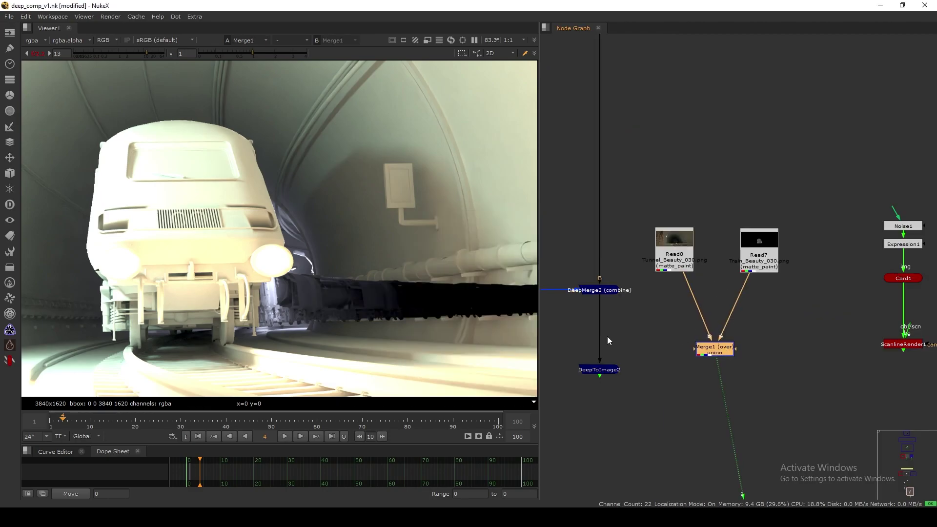
{"action": "left_click", "coordinate": [606, 290]}
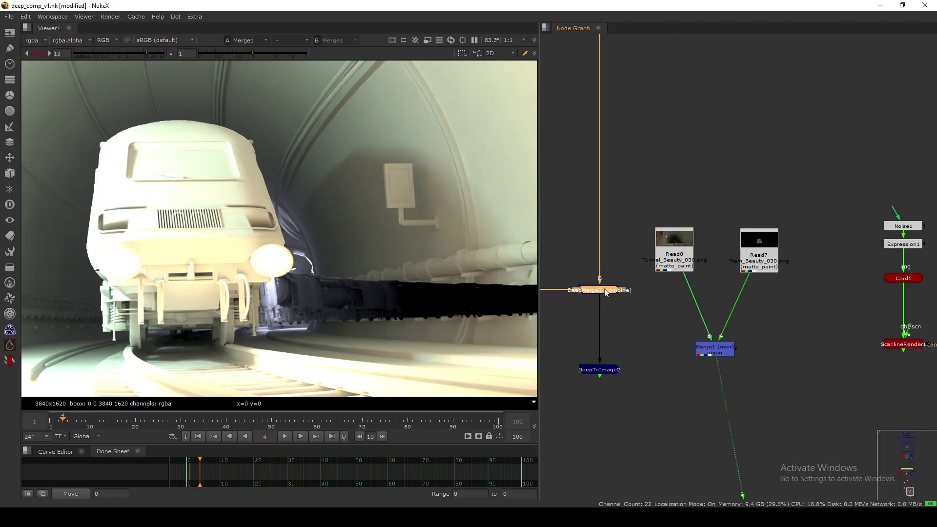
{"action": "key", "text": "1"}
{"action": "left_click", "coordinate": [709, 348]}
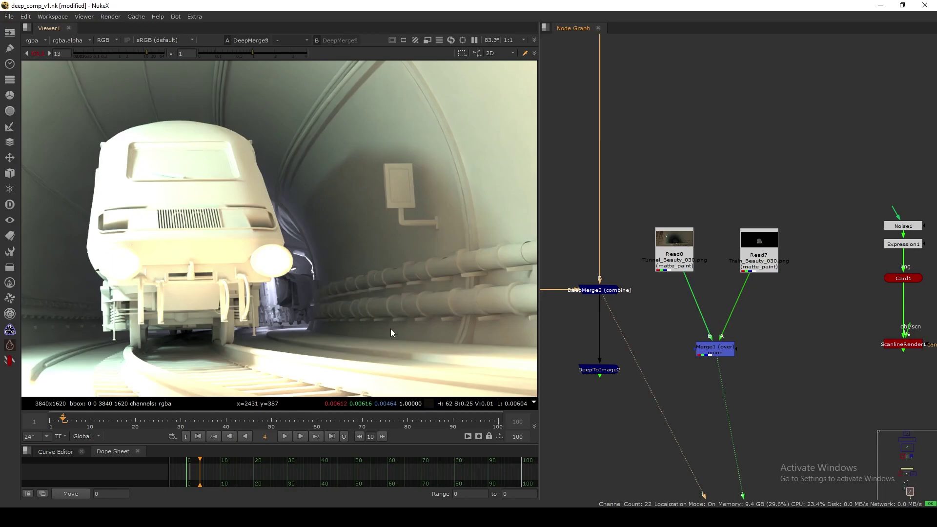
Enlarge the viewer to full window, lower its gain to 2.4 and frame the train in the DeepMerge3 result
{"action": "key", "text": "space"}
{"action": "key", "text": "f"}
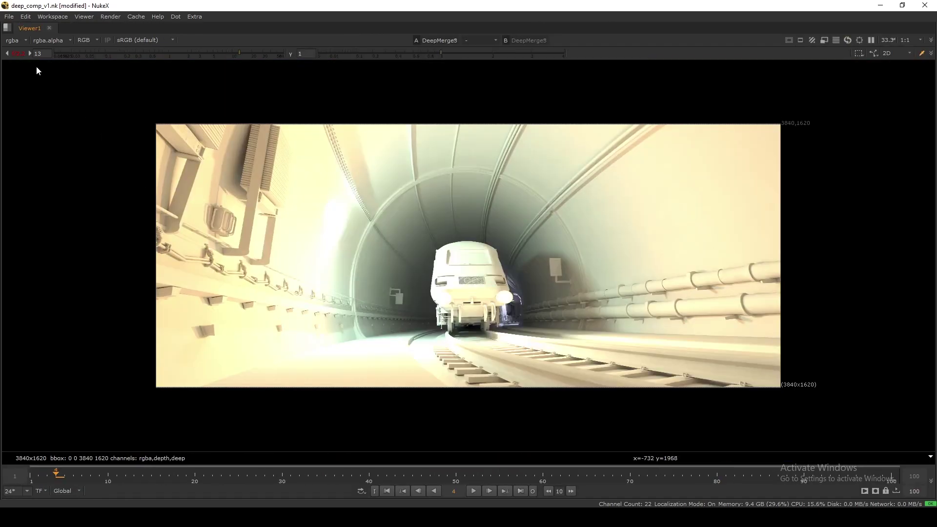
{"action": "left_click", "coordinate": [99, 56], "text": "ctrl"}
{"action": "left_click_drag", "start_coordinate": [98, 55], "coordinate": [193, 53]}
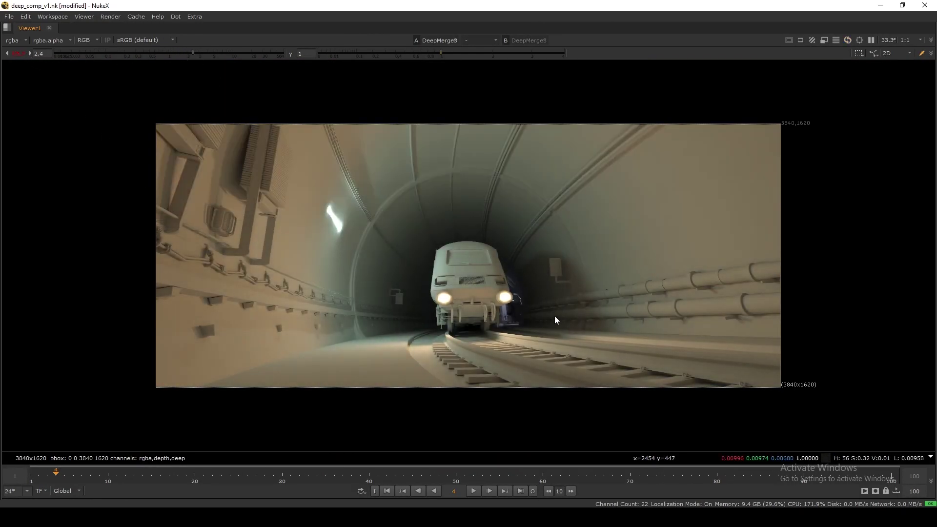
{"action": "scroll", "coordinate": [563, 297], "scroll_direction": "up", "scroll_amount": 2}
{"action": "scroll", "coordinate": [551, 299], "scroll_direction": "up", "scroll_amount": 2}
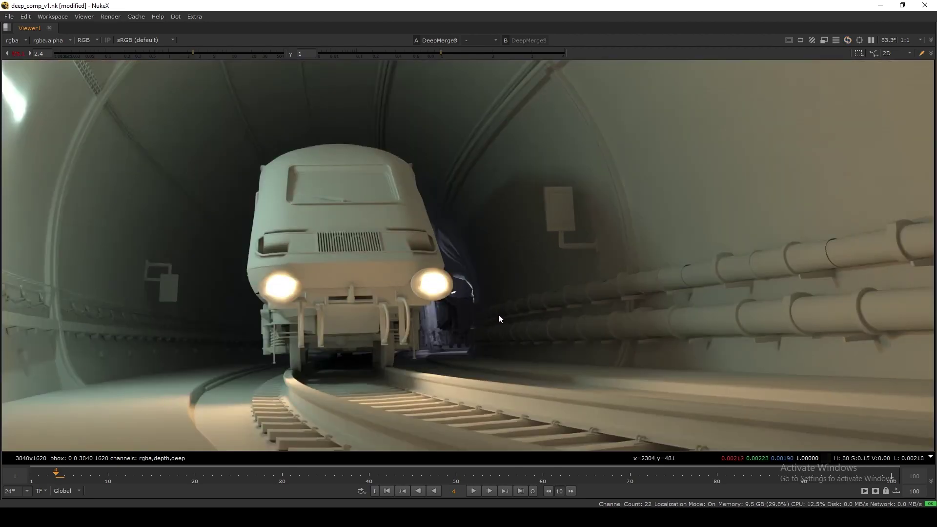
Compare Merge1 with DeepMerge3 where the train's rear cars meet the tunnel wall, checking at neutral gain too
{"action": "key", "text": "2"}
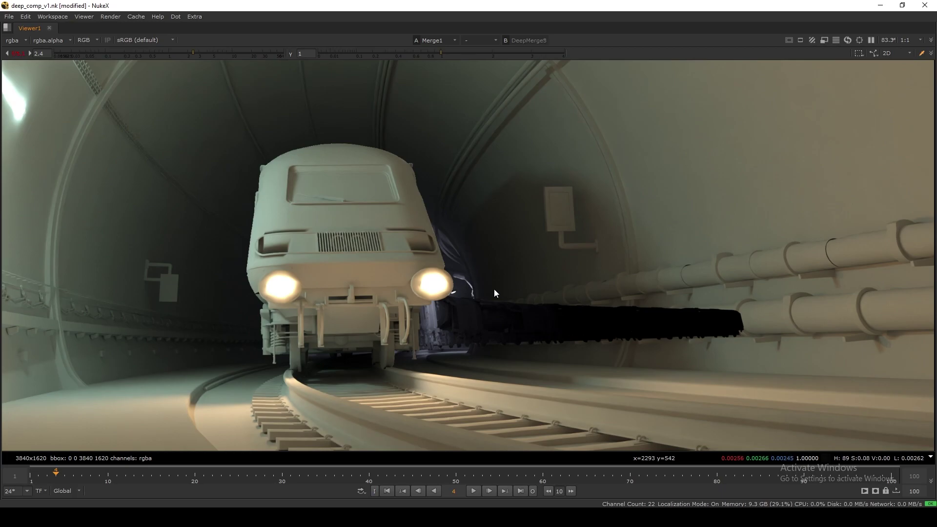
{"action": "key", "text": "2"}
{"action": "key", "text": "1"}
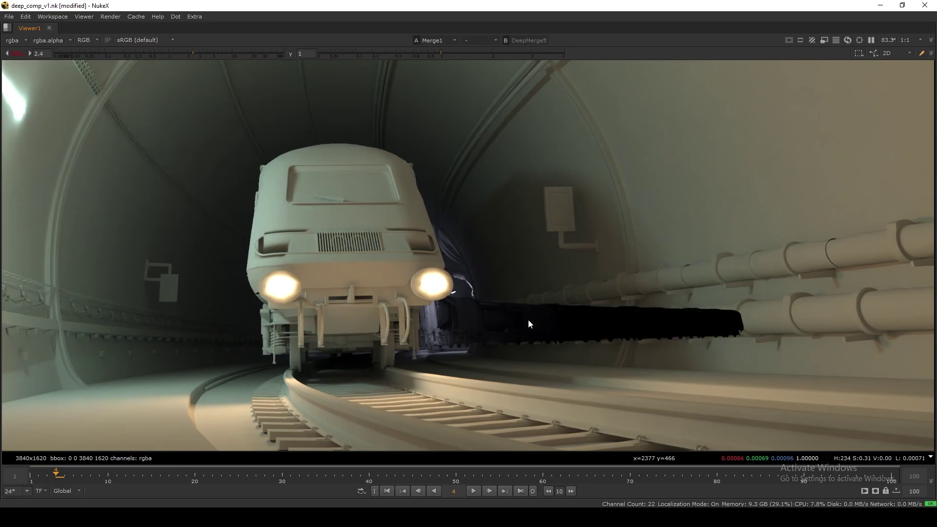
{"action": "left_click", "coordinate": [19, 54]}
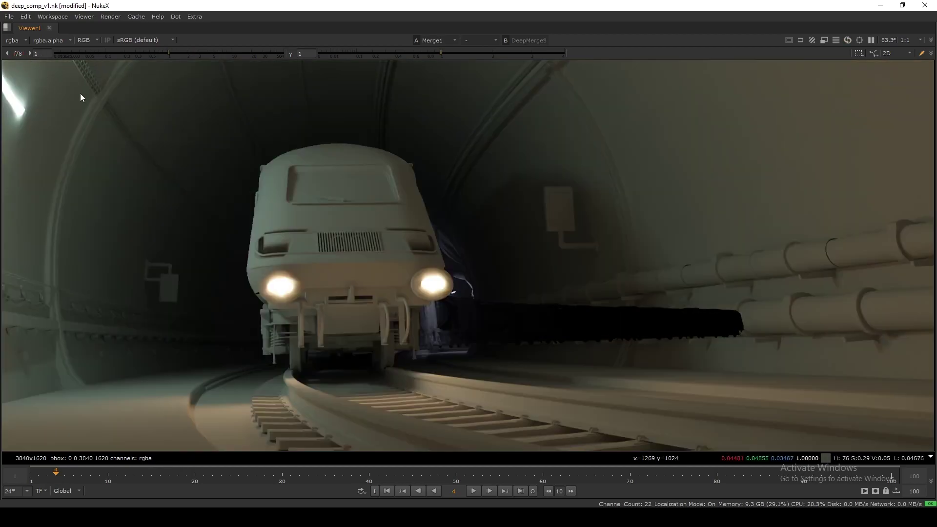
{"action": "left_click", "coordinate": [197, 53]}
{"action": "key", "text": "2"}
{"action": "key", "text": "space"}
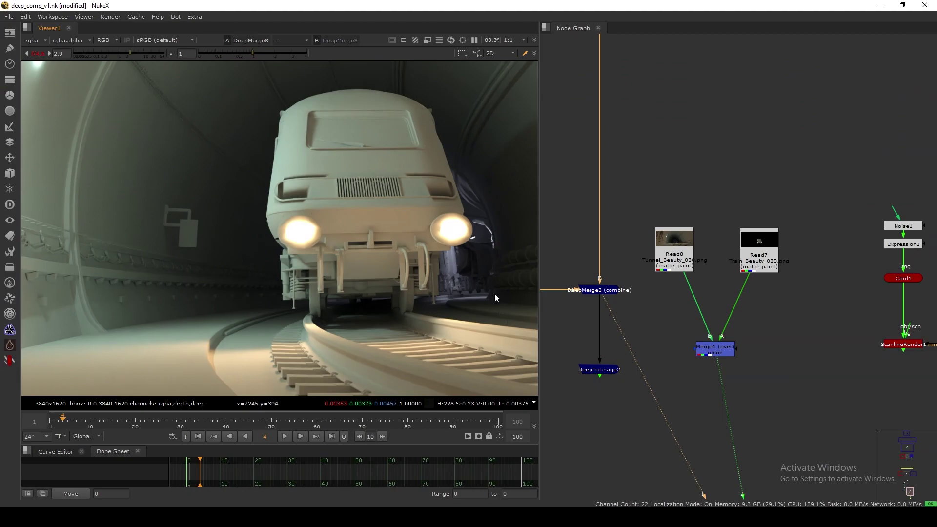
Raise the viewer gain to 10 and inspect the area beside the train's headlight in the DeepMerge3 result
{"action": "scroll", "coordinate": [497, 259], "scroll_direction": "up", "scroll_amount": 3}
{"action": "left_click", "coordinate": [144, 54]}
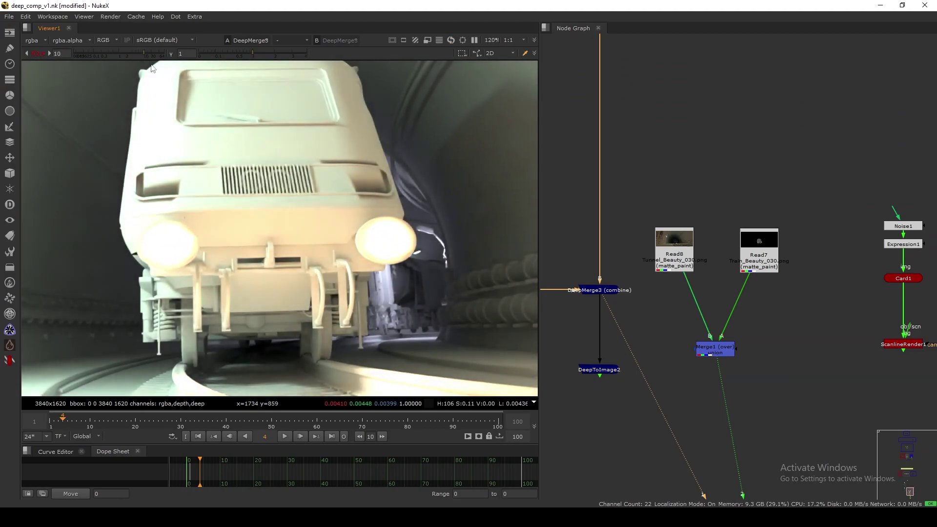
{"action": "scroll", "coordinate": [454, 310], "scroll_direction": "up", "scroll_amount": 5}
Toggle DeepMerge3 off and on to check how the tunnel pipes cover the rear train cars
{"action": "left_click", "coordinate": [602, 292]}
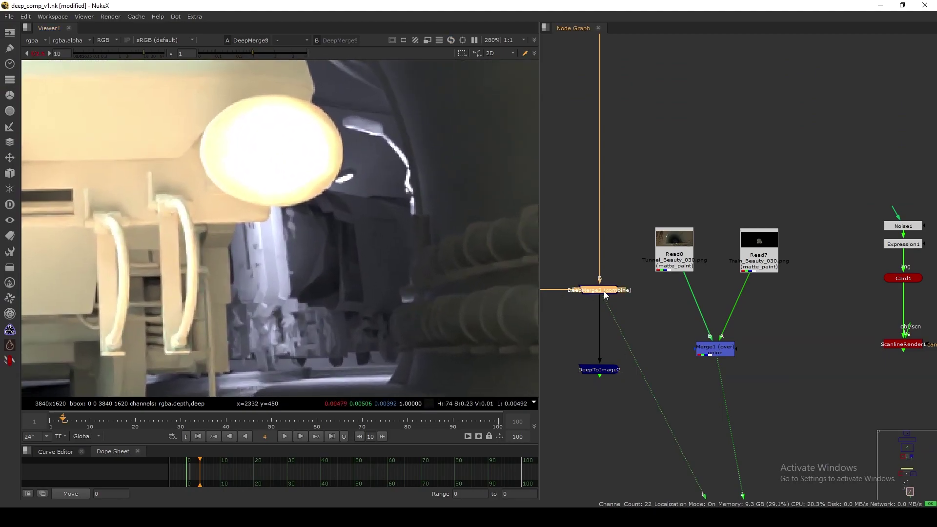
{"action": "key", "text": "d"}
{"action": "scroll", "coordinate": [403, 317], "scroll_direction": "up", "scroll_amount": 3}
{"action": "scroll", "coordinate": [404, 316], "scroll_direction": "up", "scroll_amount": 2}
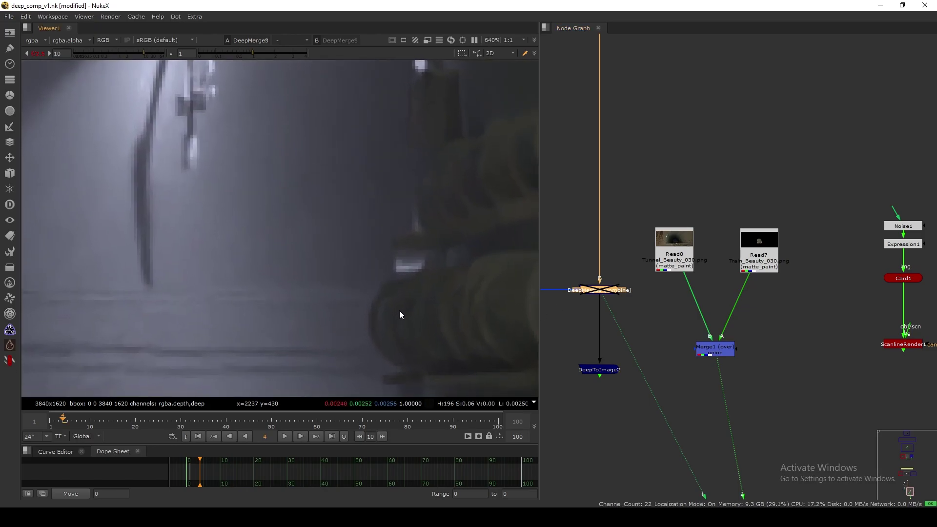
{"action": "middle_click_drag", "start_coordinate": [392, 384], "coordinate": [399, 277]}
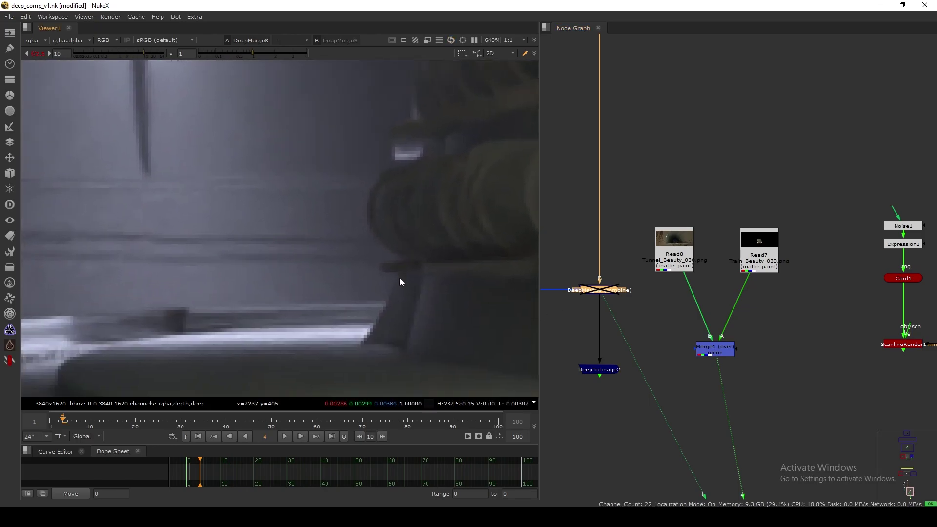
{"action": "key", "text": "d"}
{"action": "scroll", "coordinate": [397, 242], "scroll_direction": "up", "scroll_amount": 2}
{"action": "key", "text": "d"}
{"action": "key", "text": "d"}
{"action": "key", "text": "d"}
{"action": "key", "text": "d"}
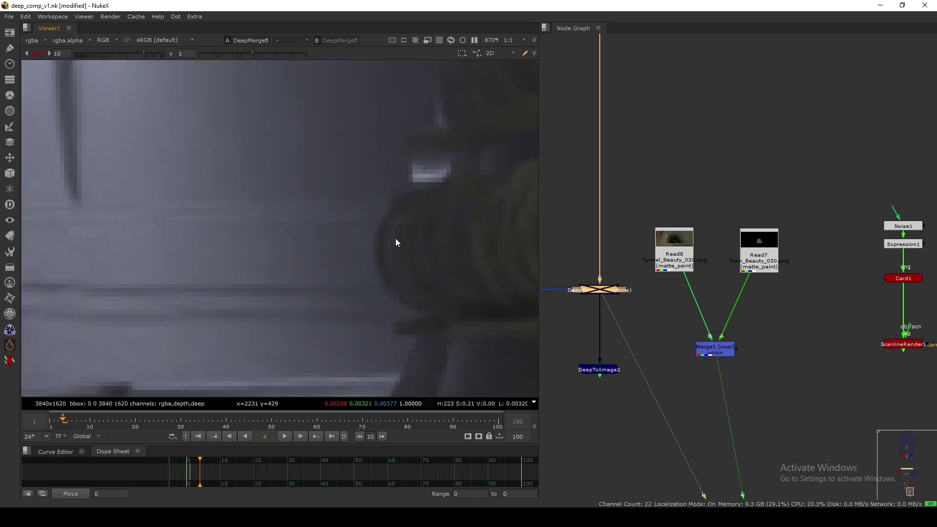
Examine the tunnel edge further up near the headlight by repeatedly disabling and enabling DeepMerge3
{"action": "middle_click_drag", "start_coordinate": [444, 80], "coordinate": [415, 263]}
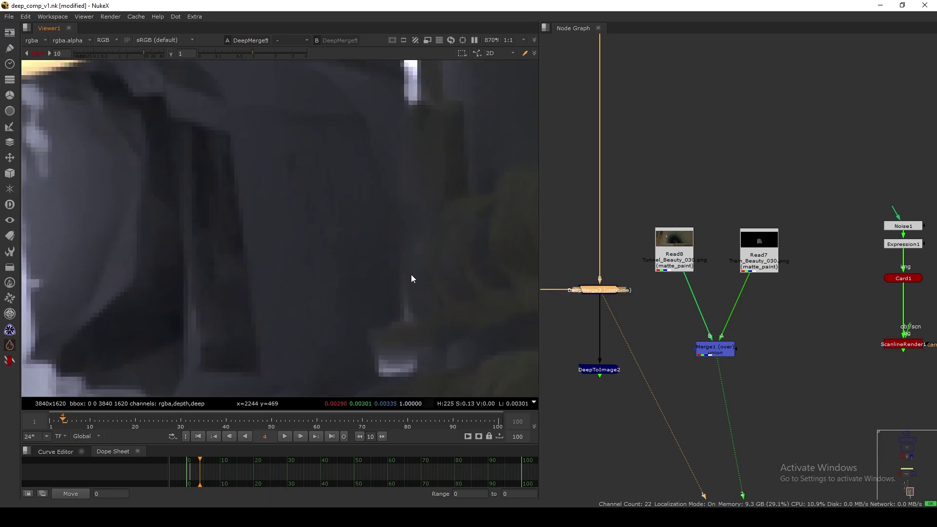
{"action": "middle_click_drag", "start_coordinate": [418, 152], "coordinate": [403, 283]}
{"action": "key", "text": "d"}
{"action": "key", "text": "d"}
{"action": "key", "text": "d"}
{"action": "key", "text": "d"}
{"action": "key", "text": "d"}
{"action": "key", "text": "d"}
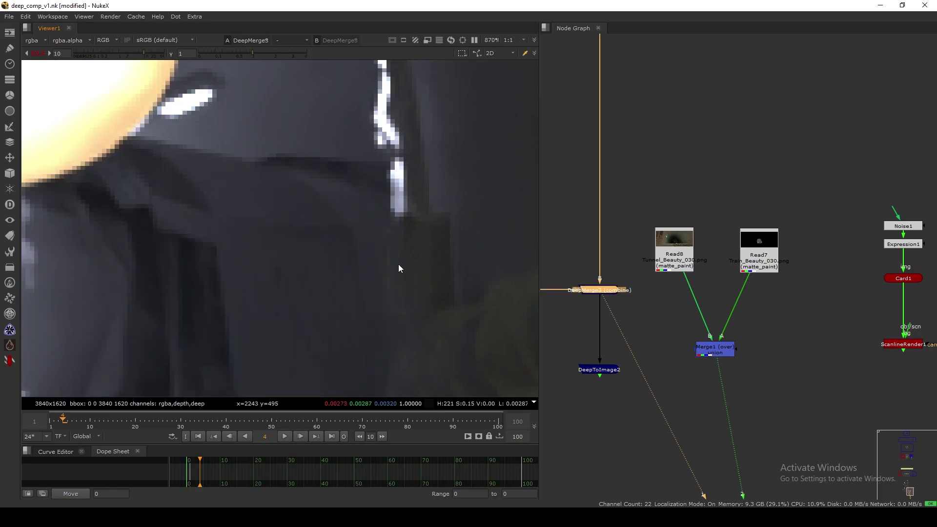
Review the full DeepMerge3 frame and its node tree, with the viewer gain set to 8
{"action": "key", "text": "f"}
{"action": "middle_click_drag", "start_coordinate": [644, 343], "coordinate": [680, 299]}
{"action": "left_click_drag", "start_coordinate": [693, 333], "coordinate": [777, 310]}
{"action": "middle_click_drag", "start_coordinate": [673, 321], "coordinate": [731, 310]}
{"action": "left_click_drag", "start_coordinate": [730, 309], "coordinate": [636, 385]}
{"action": "left_click_drag", "start_coordinate": [730, 256], "coordinate": [647, 311]}
{"action": "key", "text": "1"}
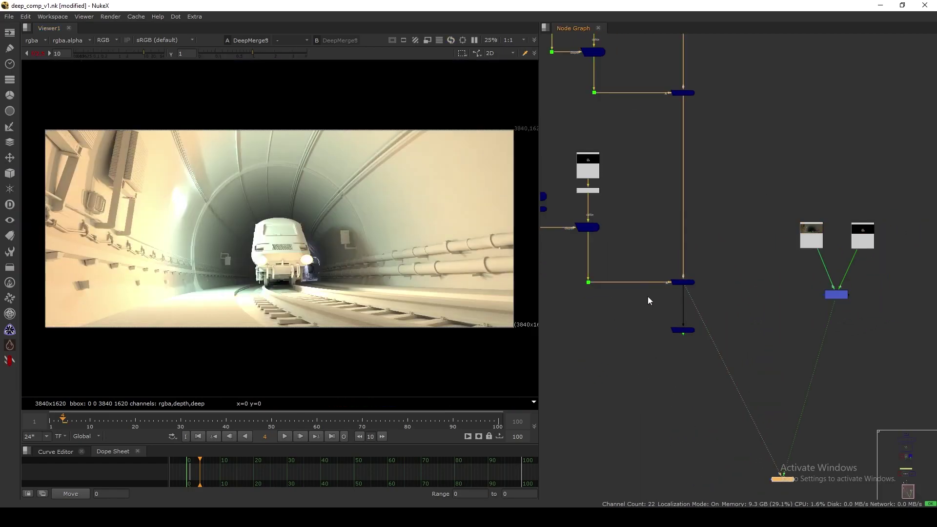
{"action": "left_click", "coordinate": [38, 53]}
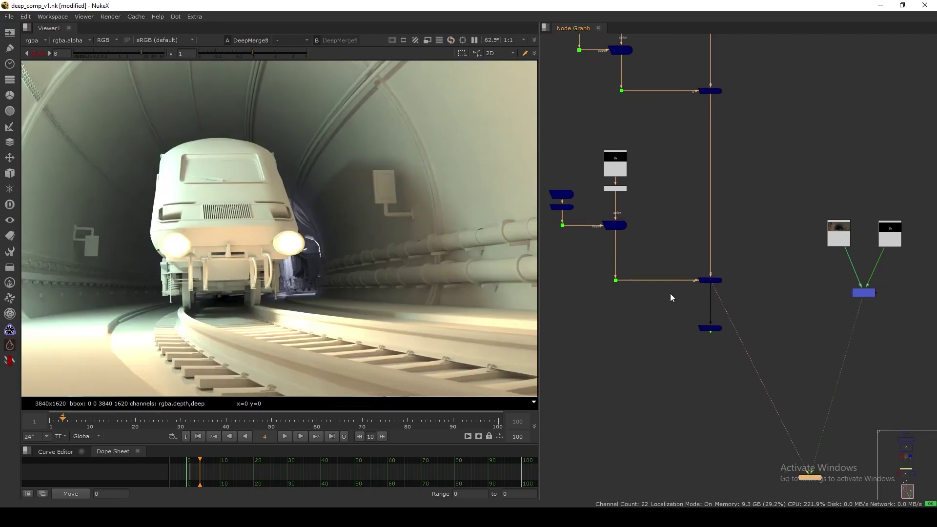
Go to DeepToImage2 below DeepMerge3 and show its flattened output in the viewer
{"action": "middle_click_drag", "start_coordinate": [669, 293], "coordinate": [722, 300]}
{"action": "left_click_drag", "start_coordinate": [776, 256], "coordinate": [717, 303]}
{"action": "scroll", "coordinate": [718, 302], "scroll_direction": "up", "scroll_amount": 3}
{"action": "left_click", "coordinate": [740, 369]}
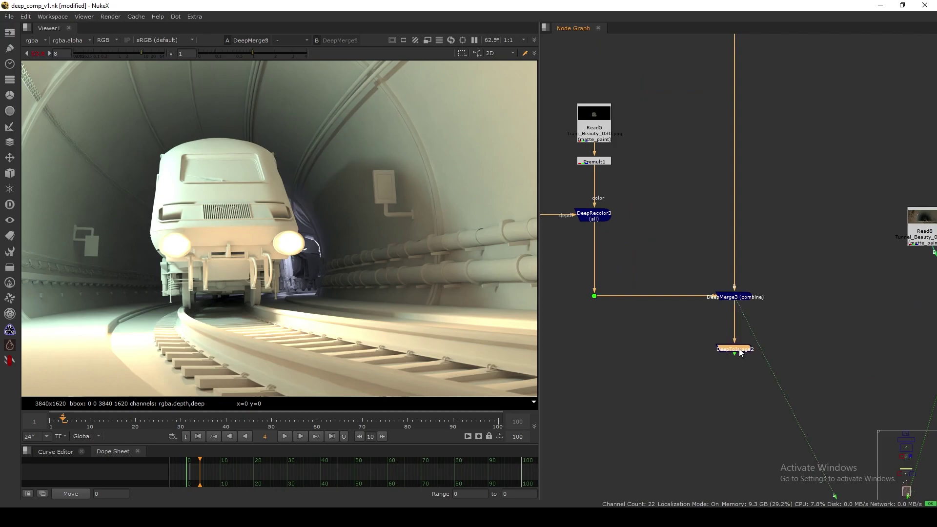
{"action": "scroll", "coordinate": [722, 420], "scroll_direction": "up", "scroll_amount": 3}
{"action": "left_click_drag", "start_coordinate": [813, 296], "coordinate": [680, 404]}
{"action": "left_click", "coordinate": [687, 419]}
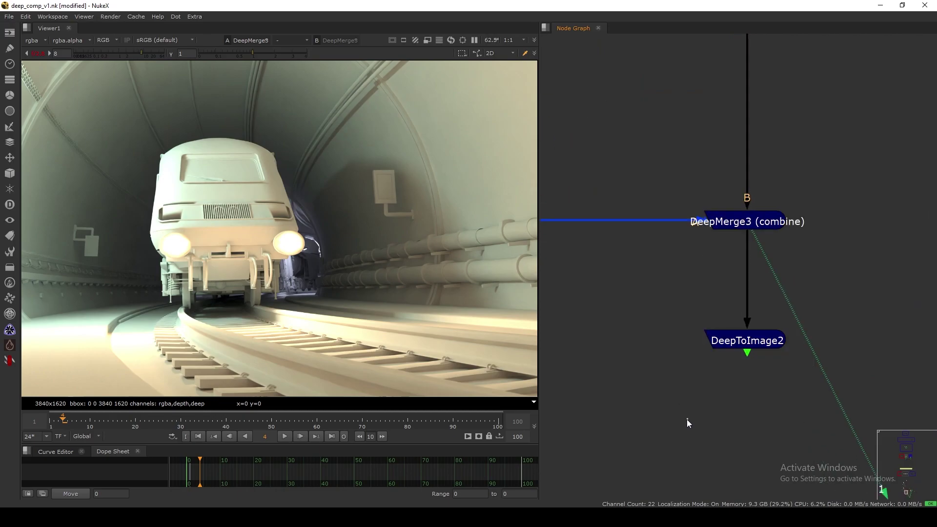
{"action": "left_click_drag", "start_coordinate": [647, 314], "coordinate": [824, 371]}
{"action": "left_click_drag", "start_coordinate": [756, 353], "coordinate": [760, 364]}
{"action": "key", "text": "1"}
{"action": "scroll", "coordinate": [742, 361], "scroll_direction": "up", "scroll_amount": 4}
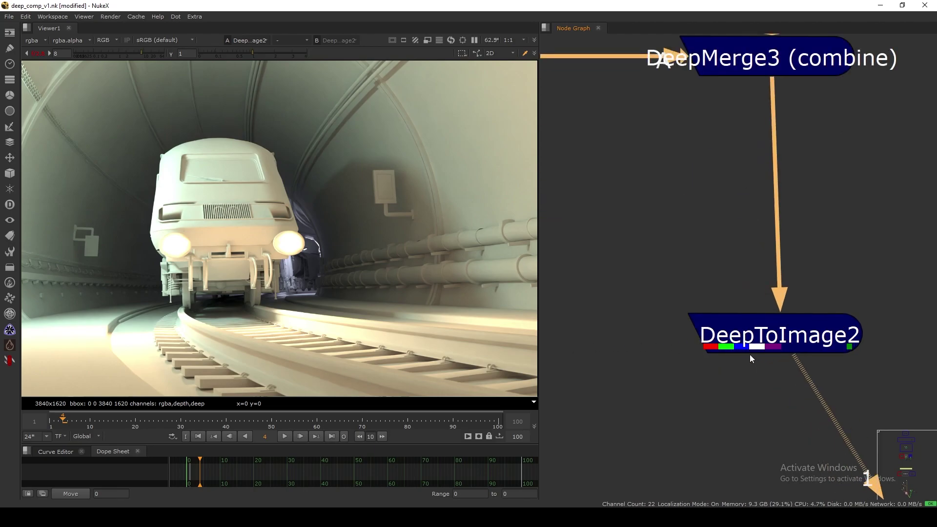
{"action": "left_click_drag", "start_coordinate": [800, 344], "coordinate": [802, 347]}
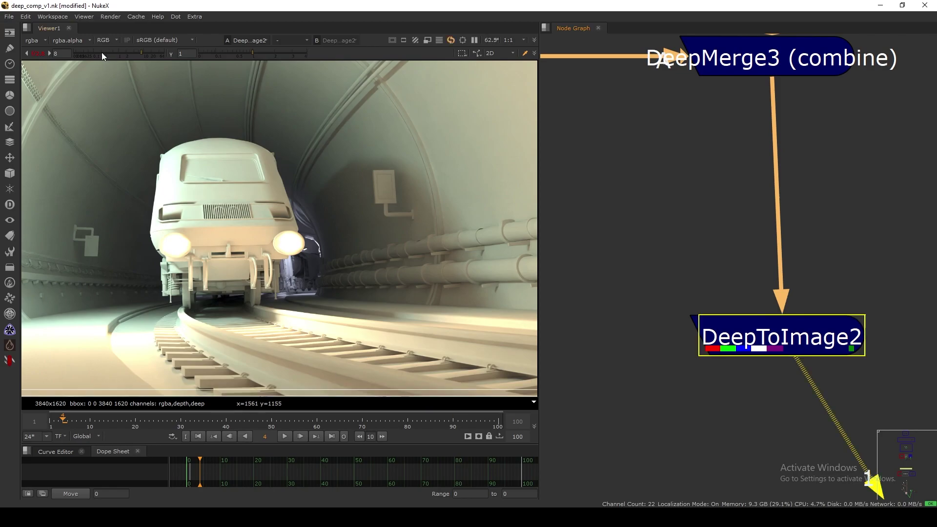
Reset the viewer gain to 1 and inspect DeepToImage2's full-frame depth layer with the gain raised to 2.2
{"action": "left_click", "coordinate": [40, 54]}
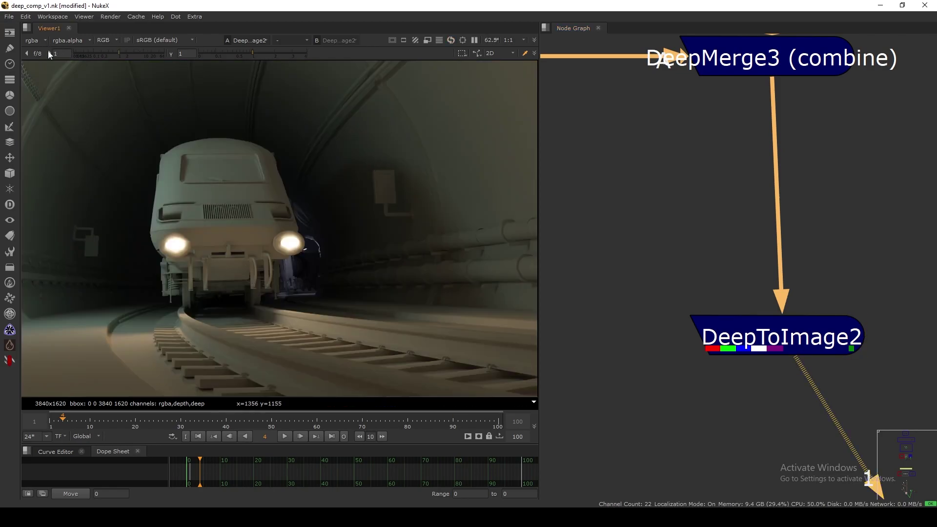
{"action": "left_click", "coordinate": [34, 40]}
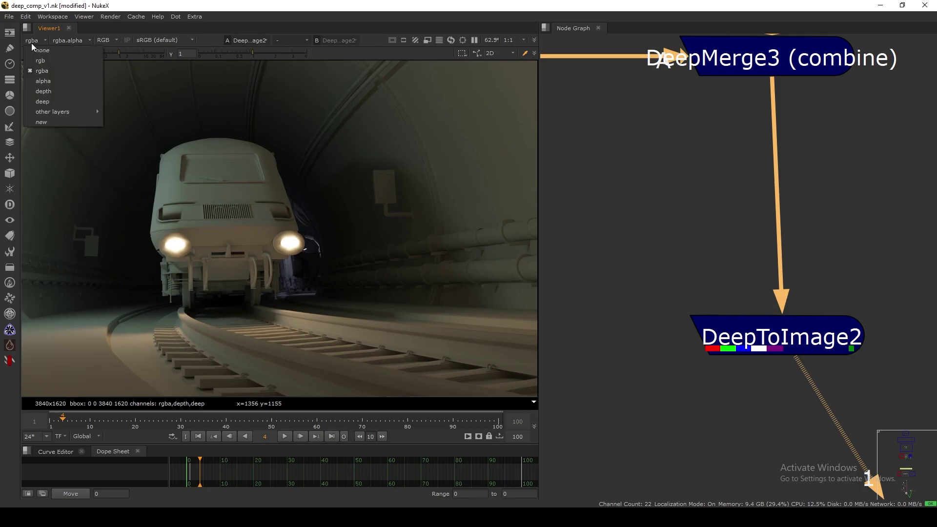
{"action": "left_click", "coordinate": [57, 91]}
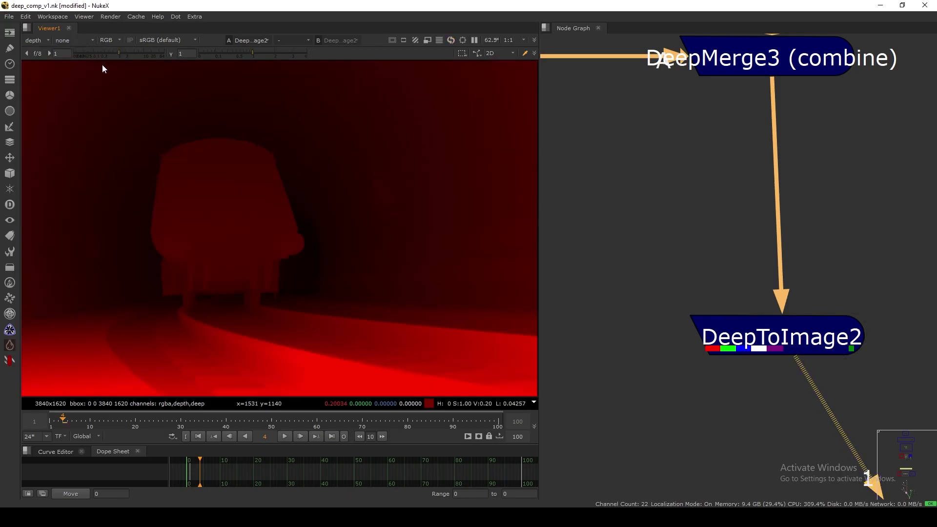
{"action": "mouse_move", "coordinate": [120, 53]}
{"action": "left_mouse_down"}
{"action": "mouse_move", "coordinate": [153, 53]}
{"action": "mouse_move", "coordinate": [127, 63]}
{"action": "left_mouse_up"}
{"action": "key", "text": "f"}
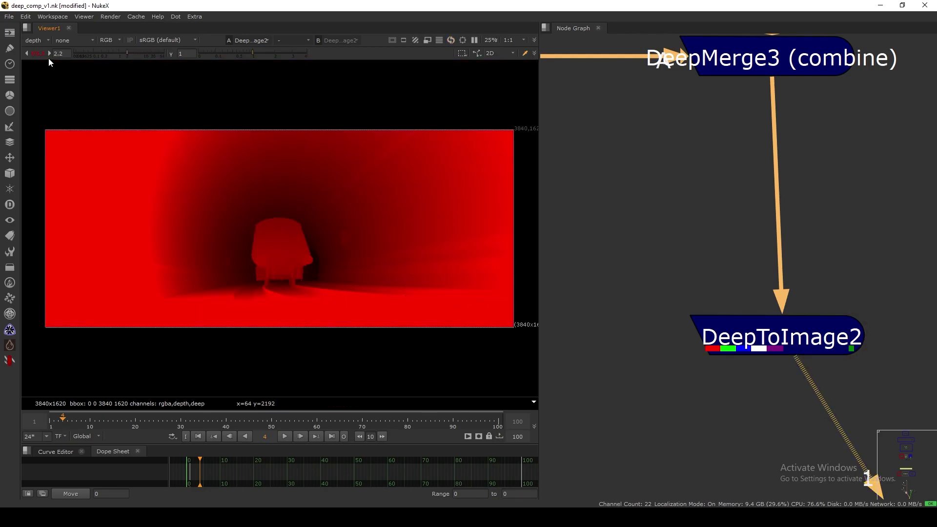
Return the viewer to the rgba layer at neutral gain
{"action": "left_click", "coordinate": [37, 54]}
{"action": "left_click", "coordinate": [33, 40]}
{"action": "left_click", "coordinate": [59, 72]}
{"action": "left_click", "coordinate": [613, 278]}
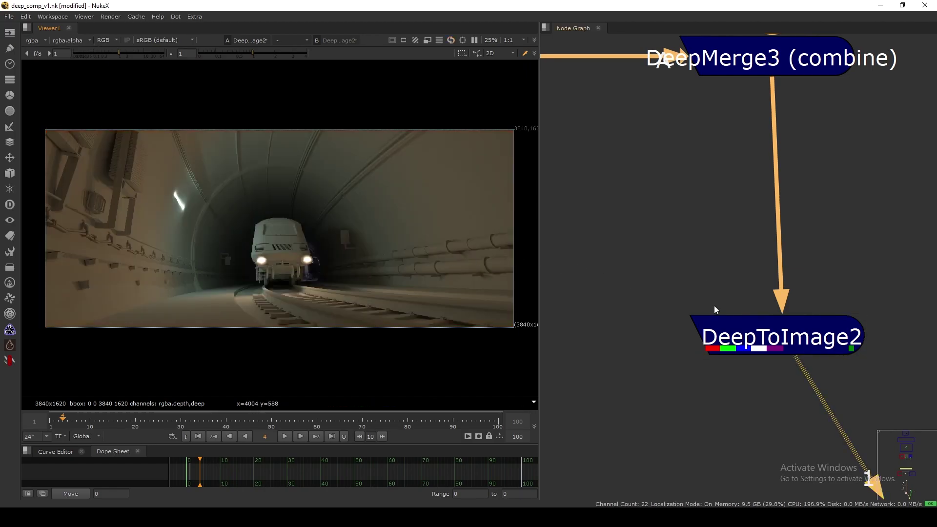
Move DeepToImage2 further down to leave more space below DeepMerge3
{"action": "scroll", "coordinate": [734, 269], "scroll_direction": "down", "scroll_amount": 4}
{"action": "left_click_drag", "start_coordinate": [742, 296], "coordinate": [739, 378]}
{"action": "scroll", "coordinate": [738, 361], "scroll_direction": "down", "scroll_amount": 2}
{"action": "left_click_drag", "start_coordinate": [816, 159], "coordinate": [677, 278]}
{"action": "left_click", "coordinate": [637, 312]}
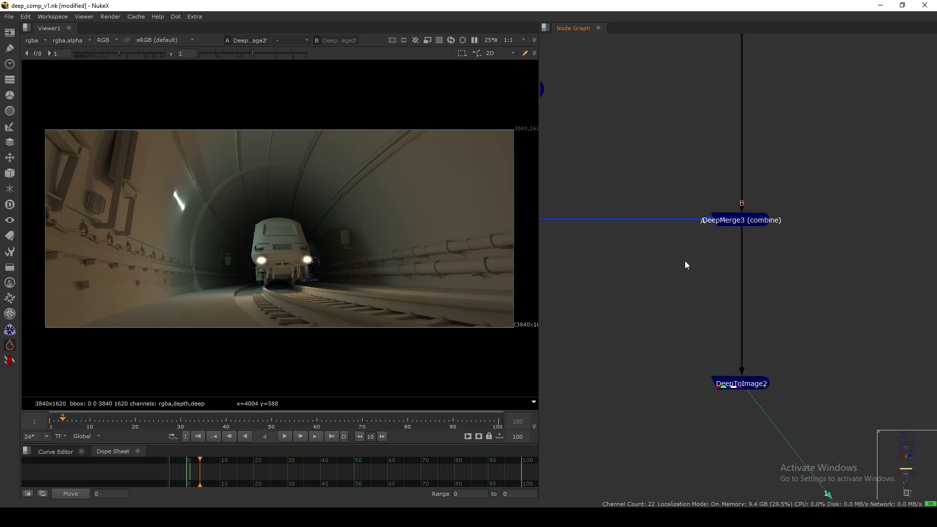
Add a PxF_DeepDefocus node to the node graph below DeepMerge3
{"action": "left_click_drag", "start_coordinate": [751, 220], "coordinate": [751, 222]}
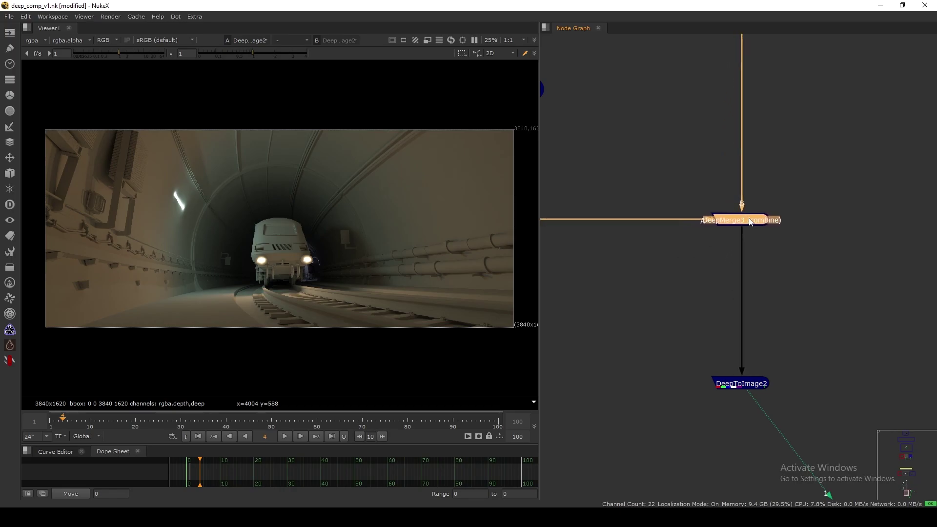
{"action": "left_click", "coordinate": [711, 257]}
{"action": "left_click", "coordinate": [9, 345]}
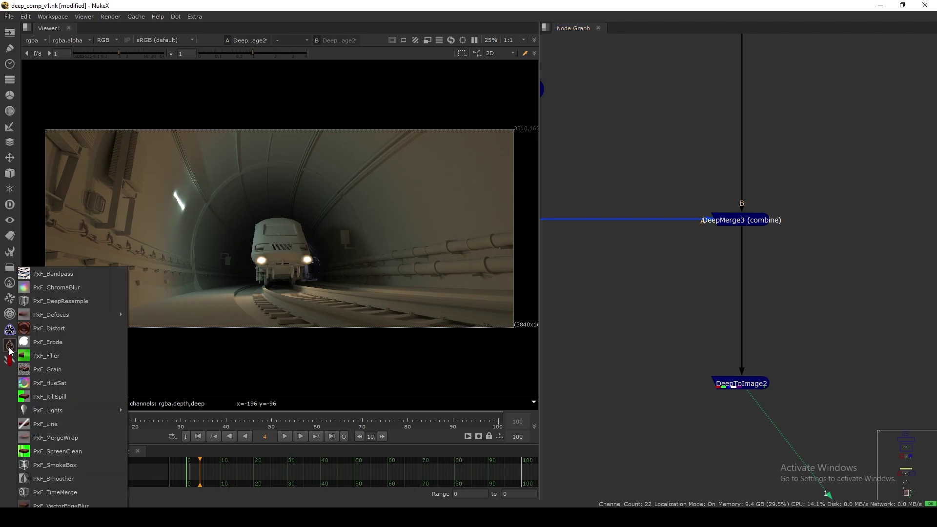
{"action": "mouse_move", "coordinate": [52, 317]}
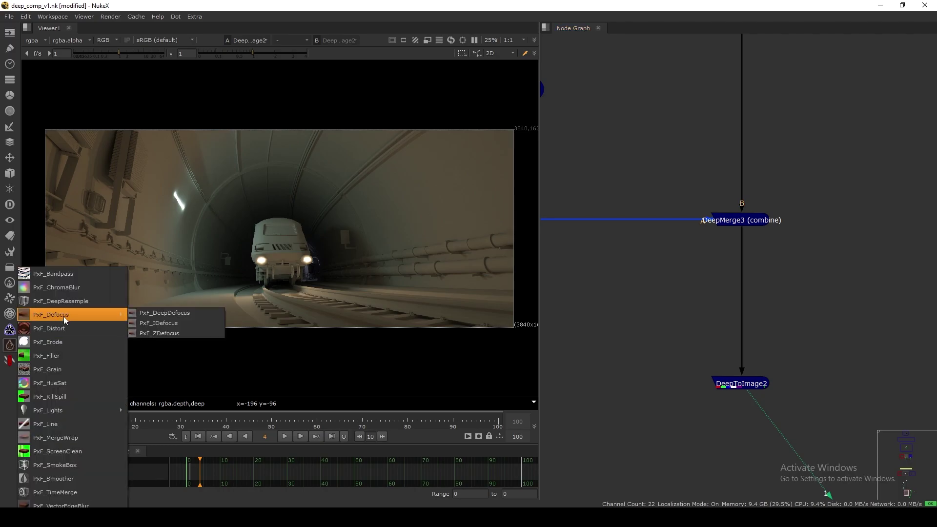
{"action": "left_click", "coordinate": [188, 312]}
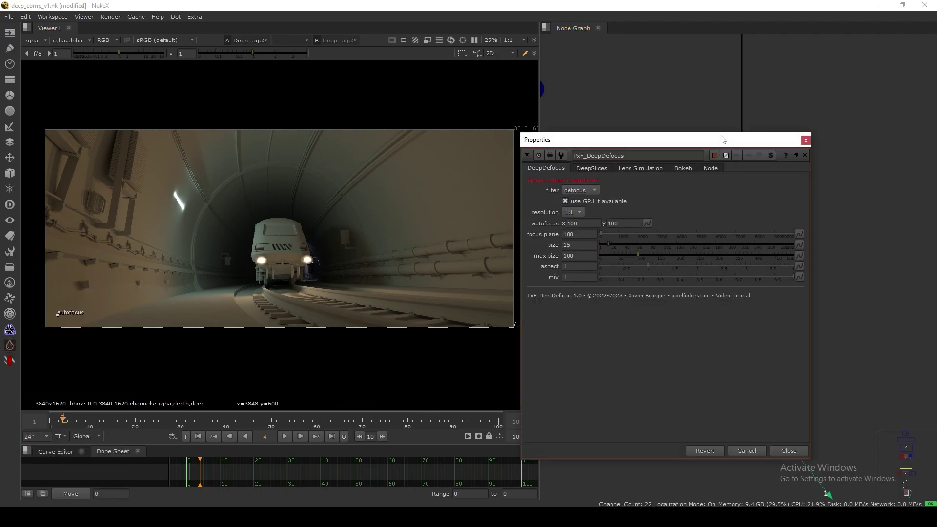
{"action": "left_click_drag", "start_coordinate": [732, 143], "coordinate": [559, 256]}
Connect PxF_DeepDefocus's deep input to DeepMerge3, place the node beside the main pipe and show its output in the viewer
{"action": "left_click_drag", "start_coordinate": [717, 258], "coordinate": [703, 295]}
{"action": "left_click_drag", "start_coordinate": [751, 384], "coordinate": [751, 391]}
{"action": "left_click_drag", "start_coordinate": [740, 257], "coordinate": [713, 298]}
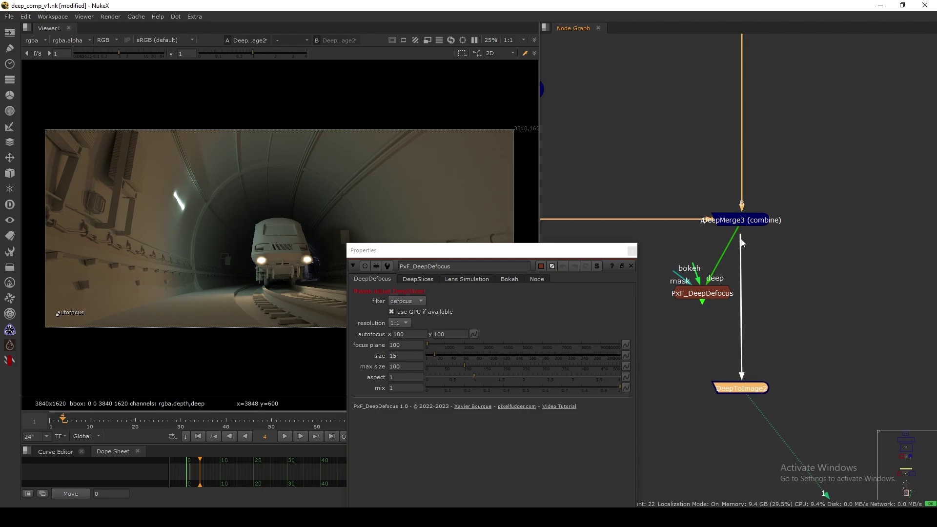
{"action": "left_click_drag", "start_coordinate": [742, 236], "coordinate": [710, 296]}
{"action": "key", "text": "1"}
{"action": "left_click_drag", "start_coordinate": [710, 295], "coordinate": [701, 307]}
{"action": "left_click", "coordinate": [697, 317]}
{"action": "left_click", "coordinate": [702, 309]}
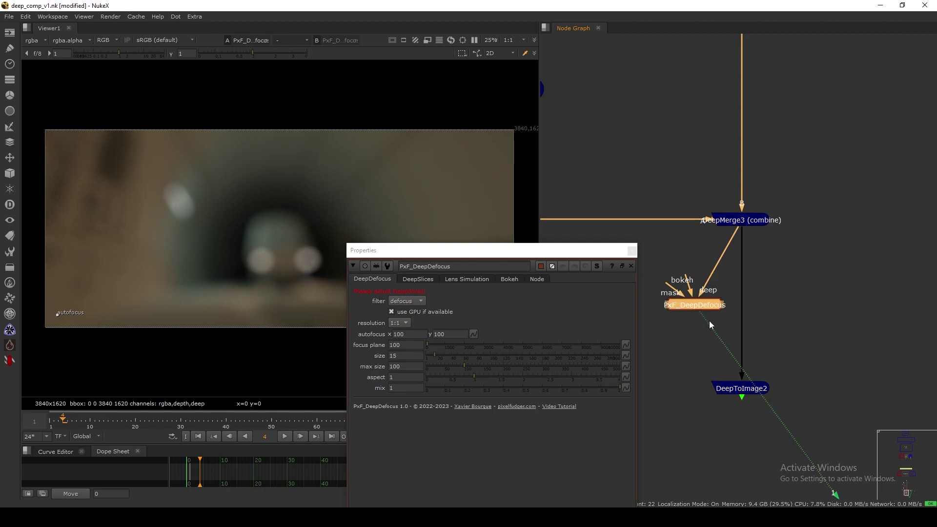
{"action": "left_click_drag", "start_coordinate": [742, 273], "coordinate": [710, 308]}
{"action": "left_click_drag", "start_coordinate": [571, 251], "coordinate": [710, 108]}
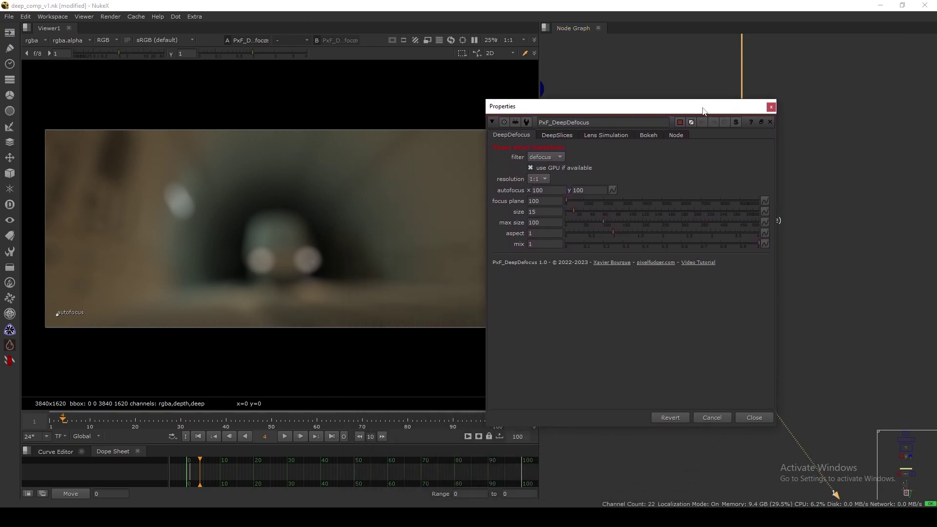
Enable lens simulation on PxF_DeepDefocus and set its focal length to 15
{"action": "left_click", "coordinate": [592, 135]}
{"action": "left_click", "coordinate": [557, 135]}
{"action": "left_click_drag", "start_coordinate": [615, 109], "coordinate": [450, 194]}
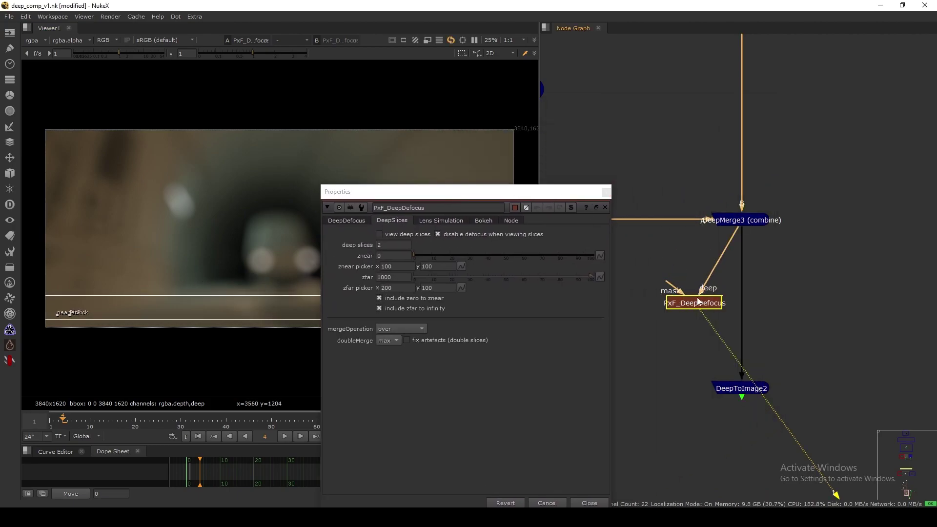
{"action": "left_click_drag", "start_coordinate": [527, 195], "coordinate": [580, 164]}
{"action": "left_click", "coordinate": [494, 188]}
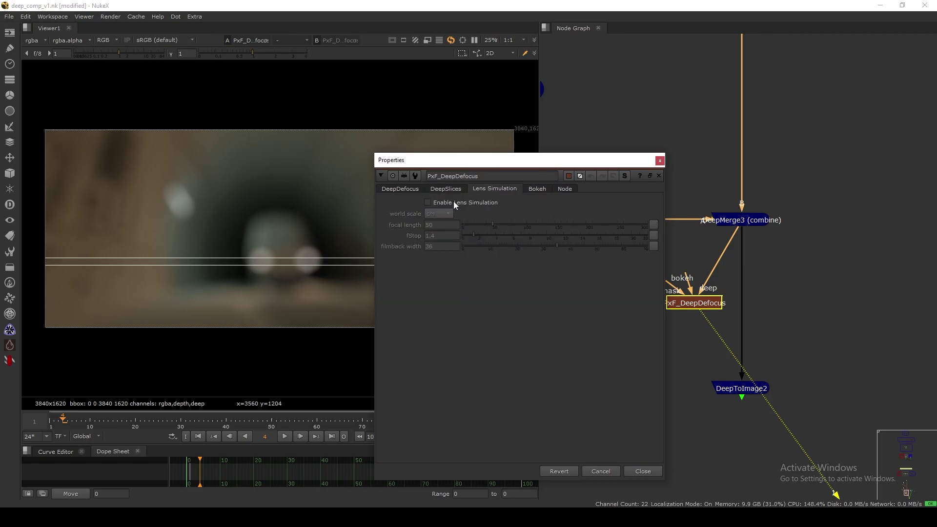
{"action": "left_click_drag", "start_coordinate": [505, 161], "coordinate": [551, 130]}
{"action": "double_click", "coordinate": [485, 193]}
{"action": "type", "text": "15"}
{"action": "key", "text": "Return"}
Place the autofocus point of PxF_DeepDefocus on the train's right headlight
{"action": "left_click", "coordinate": [478, 159]}
{"action": "left_click", "coordinate": [454, 159]}
{"action": "left_click_drag", "start_coordinate": [52, 322], "coordinate": [302, 259]}
{"action": "left_click_drag", "start_coordinate": [621, 130], "coordinate": [647, 102]}
Set the fStop of the lens simulation to 2.97
{"action": "left_click", "coordinate": [565, 129]}
{"action": "left_click_drag", "start_coordinate": [512, 176], "coordinate": [466, 168]}
{"action": "type", "text": "2.97"}
{"action": "key", "text": "Return"}
Look up Camera3's projection settings and set the lens simulation's fStop to 2.79 to match, closing both nodes' properties
{"action": "left_click_drag", "start_coordinate": [643, 102], "coordinate": [563, 171]}
{"action": "scroll", "coordinate": [697, 197], "scroll_direction": "down", "scroll_amount": 6}
{"action": "middle_click_drag", "start_coordinate": [804, 232], "coordinate": [695, 262]}
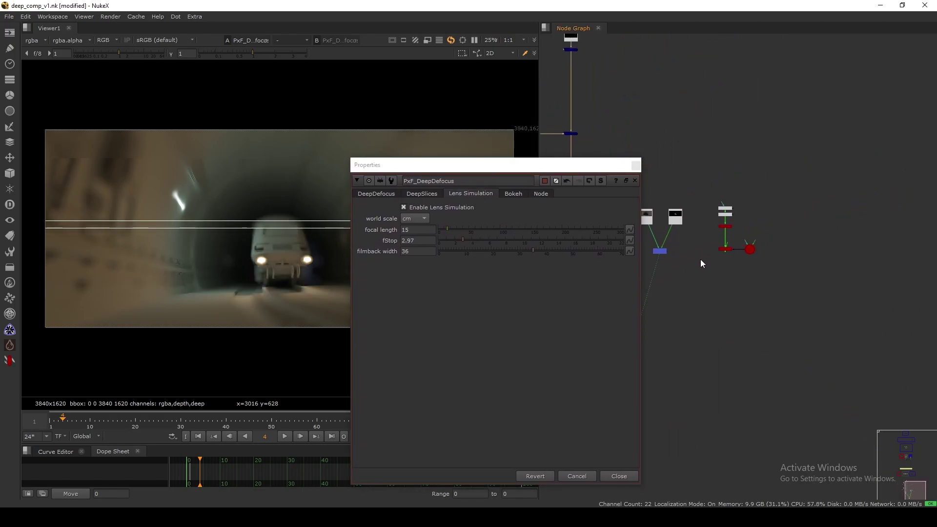
{"action": "scroll", "coordinate": [703, 263], "scroll_direction": "up", "scroll_amount": 4}
{"action": "double_click", "coordinate": [789, 243]}
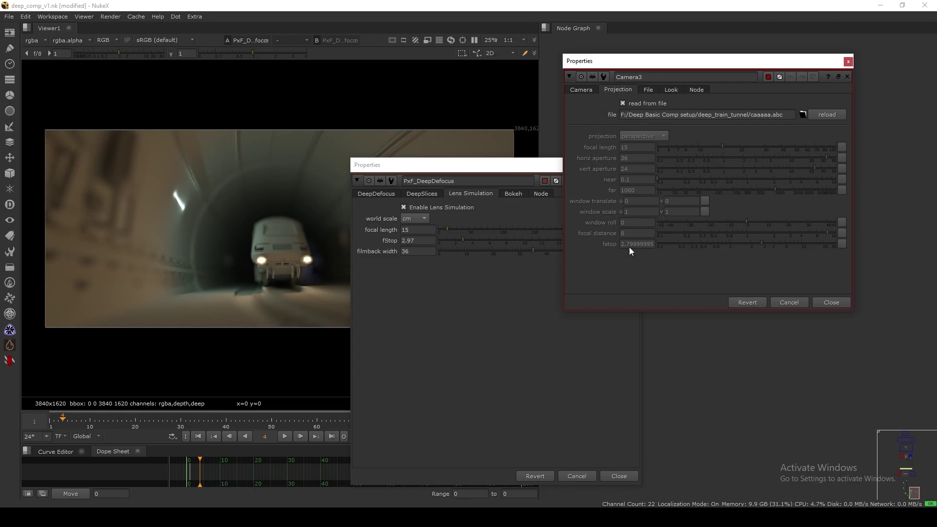
{"action": "left_click", "coordinate": [425, 240]}
{"action": "type", "text": "2.79"}
{"action": "key", "text": "Return"}
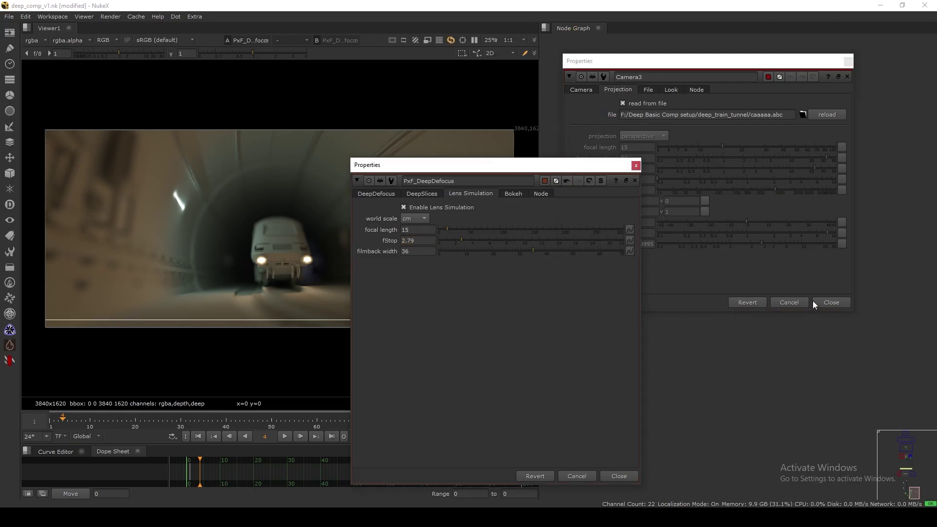
{"action": "left_click", "coordinate": [812, 303]}
{"action": "left_click", "coordinate": [636, 165]}
View PxF_DeepDefocus's deep slices, placing the far pick on the tunnel beside the train and the near pick on the foreground floor
{"action": "scroll", "coordinate": [651, 186], "scroll_direction": "down", "scroll_amount": 2}
{"action": "middle_click_drag", "start_coordinate": [638, 234], "coordinate": [769, 194]}
{"action": "middle_click_drag", "start_coordinate": [633, 237], "coordinate": [674, 206]}
{"action": "scroll", "coordinate": [670, 208], "scroll_direction": "up", "scroll_amount": 5}
{"action": "left_click_drag", "start_coordinate": [680, 174], "coordinate": [663, 182]}
{"action": "double_click", "coordinate": [663, 183]}
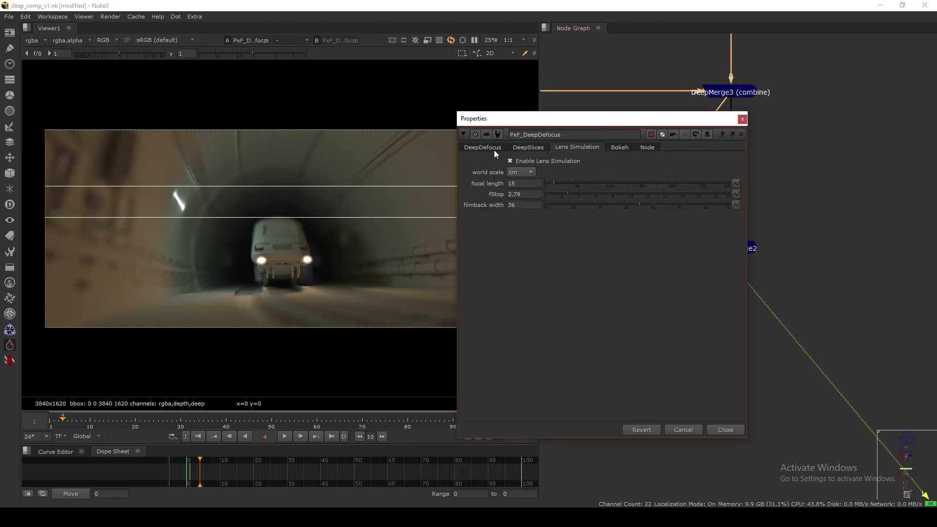
{"action": "left_click", "coordinate": [527, 148]}
{"action": "left_click", "coordinate": [515, 161]}
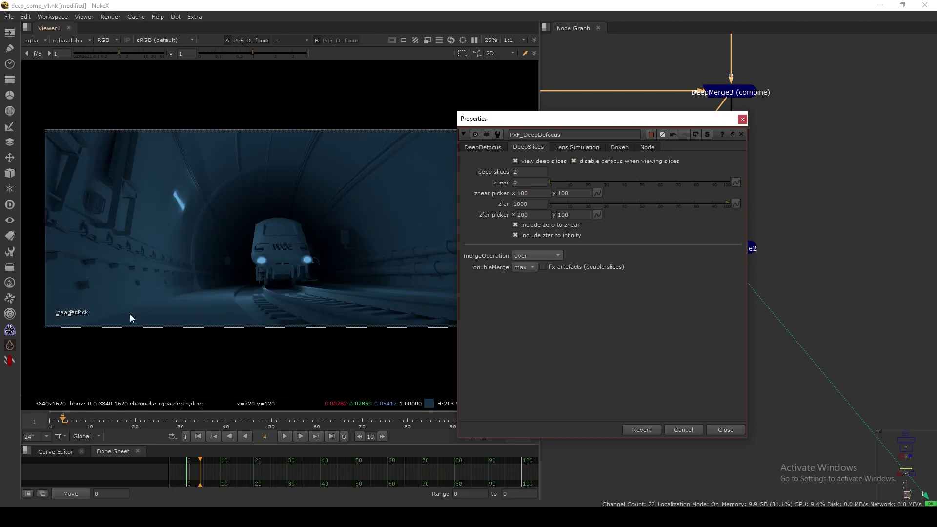
{"action": "left_click_drag", "start_coordinate": [70, 315], "coordinate": [310, 239]}
{"action": "left_click_drag", "start_coordinate": [58, 315], "coordinate": [238, 322]}
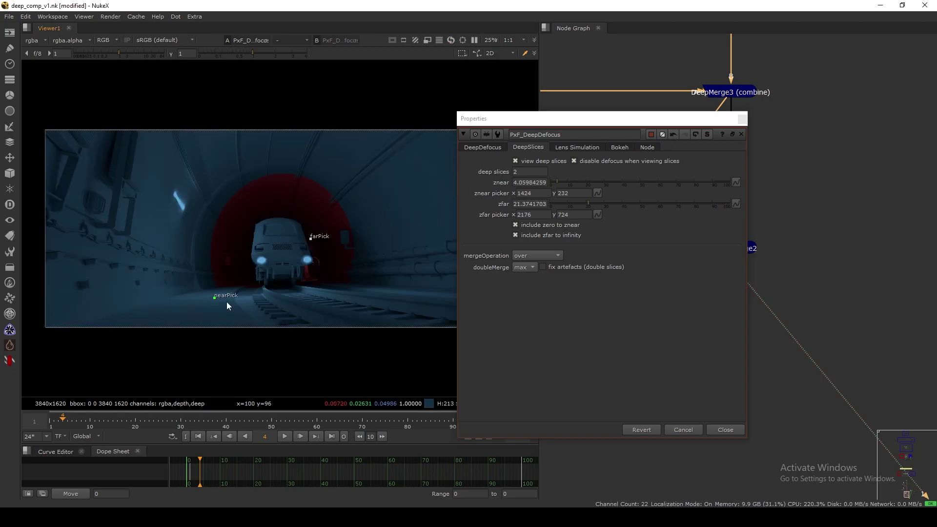
Raise the viewer gain to 6 and move the autofocus point up onto the side of the train's body at about 2080, 776
{"action": "left_click", "coordinate": [483, 148]}
{"action": "left_click_drag", "start_coordinate": [529, 123], "coordinate": [551, 122]}
{"action": "left_click_drag", "start_coordinate": [705, 123], "coordinate": [710, 216]}
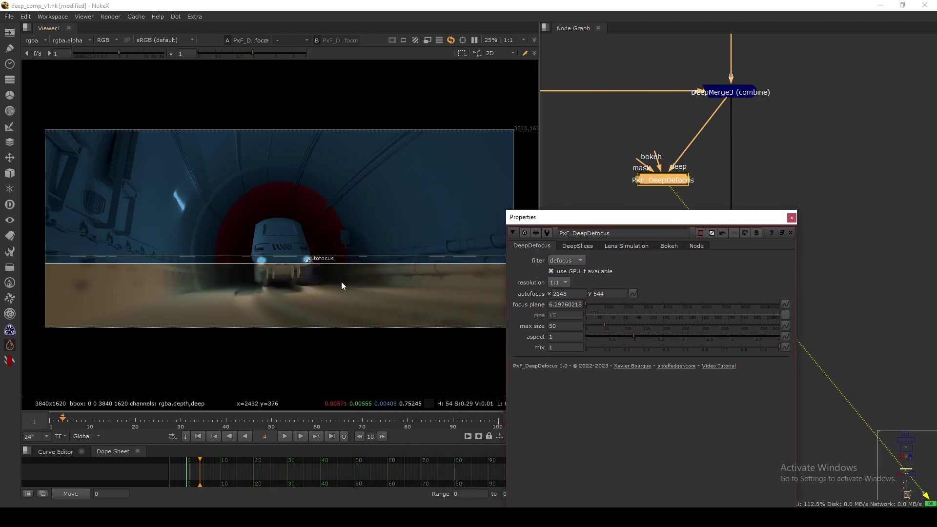
{"action": "scroll", "coordinate": [328, 247], "scroll_direction": "up", "scroll_amount": 4}
{"action": "left_click_drag", "start_coordinate": [127, 55], "coordinate": [138, 54]}
{"action": "scroll", "coordinate": [303, 271], "scroll_direction": "up", "scroll_amount": 1}
{"action": "left_click_drag", "start_coordinate": [302, 272], "coordinate": [262, 174]}
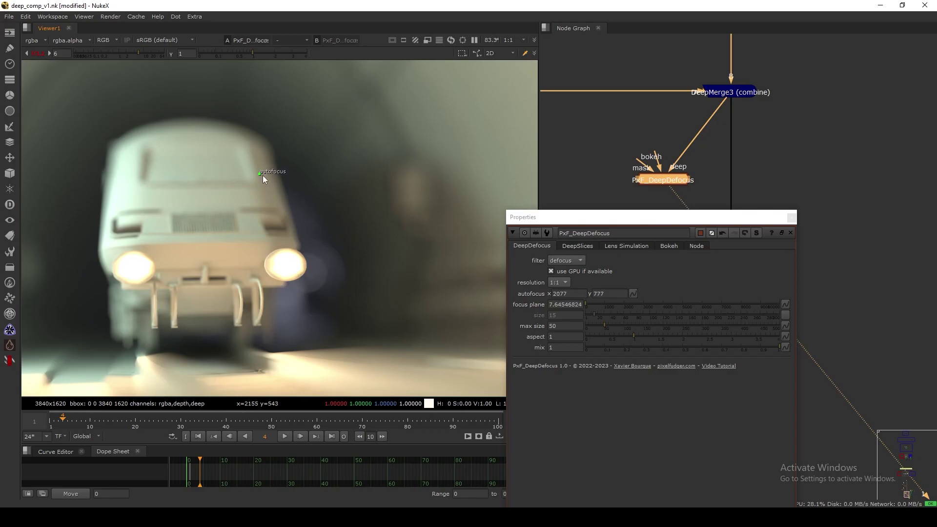
{"action": "left_click_drag", "start_coordinate": [669, 222], "coordinate": [722, 105]}
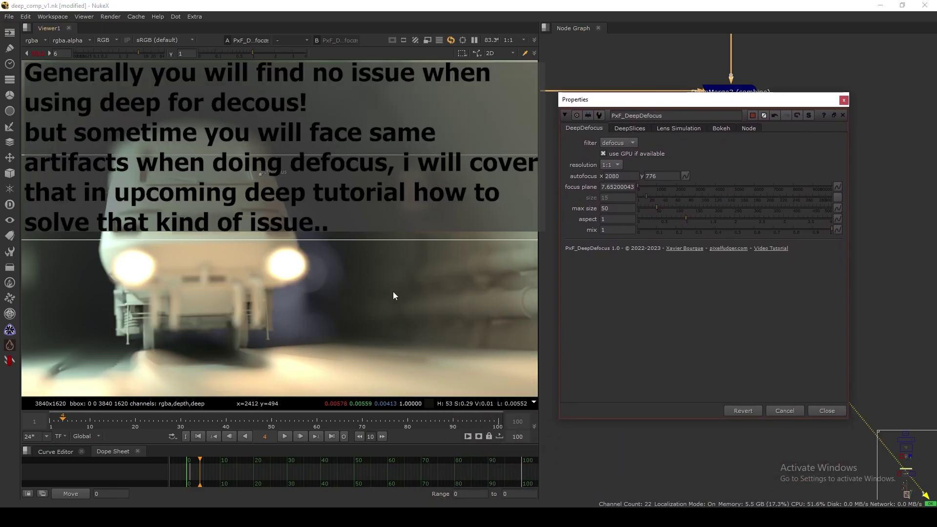
Maximize the viewer and examine the defocus artefacts around the train's undercarriage and rails up close
{"action": "key", "text": "space"}
{"action": "scroll", "coordinate": [366, 279], "scroll_direction": "up", "scroll_amount": 4}
{"action": "middle_click_drag", "start_coordinate": [360, 312], "coordinate": [321, 131]}
{"action": "scroll", "coordinate": [371, 235], "scroll_direction": "up", "scroll_amount": 1}
{"action": "scroll", "coordinate": [376, 234], "scroll_direction": "down", "scroll_amount": 2}
{"action": "middle_click_drag", "start_coordinate": [361, 226], "coordinate": [375, 124]}
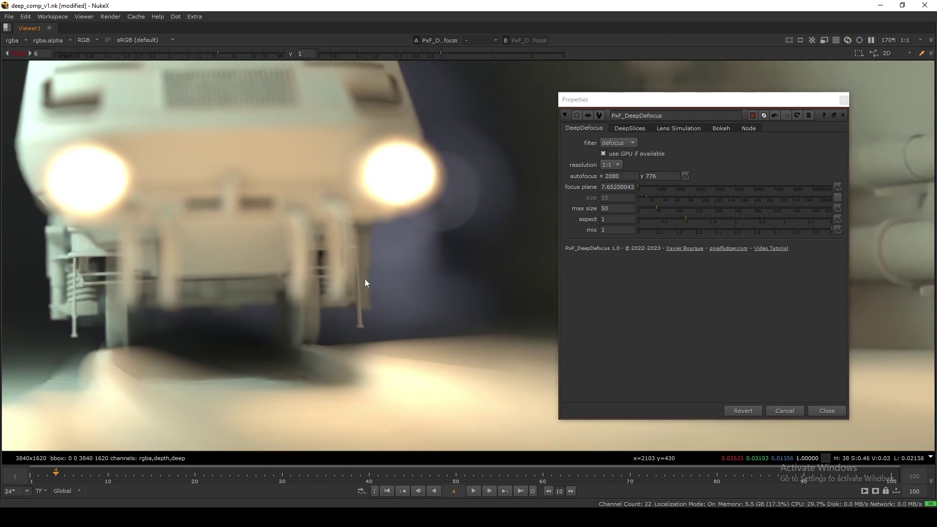
{"action": "middle_click_drag", "start_coordinate": [367, 273], "coordinate": [407, 250]}
{"action": "scroll", "coordinate": [359, 311], "scroll_direction": "up", "scroll_amount": 3}
{"action": "scroll", "coordinate": [380, 285], "scroll_direction": "down", "scroll_amount": 2}
{"action": "middle_click_drag", "start_coordinate": [336, 341], "coordinate": [417, 312]}
{"action": "middle_click_drag", "start_coordinate": [315, 296], "coordinate": [344, 310]}
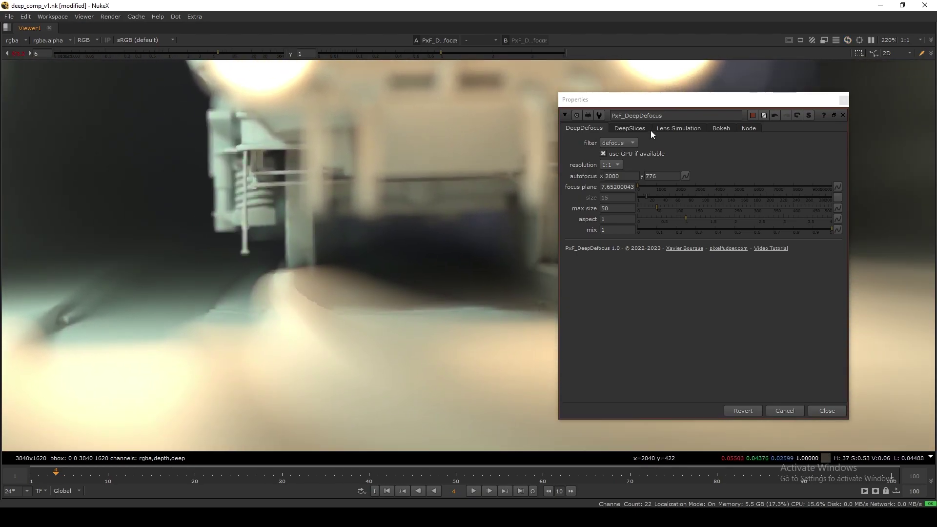
Set PxF_DeepDefocus to 5 deep slices with the disjoint-over merge operation and close its properties
{"action": "left_click", "coordinate": [629, 128]}
{"action": "left_click", "coordinate": [616, 151]}
{"action": "type", "text": "5"}
{"action": "key", "text": "Return"}
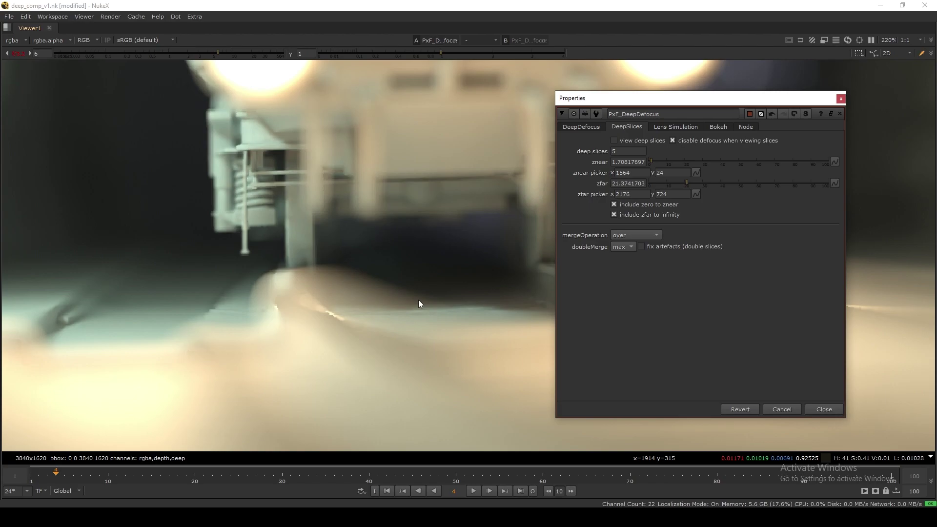
{"action": "left_click", "coordinate": [632, 234]}
{"action": "left_click", "coordinate": [634, 208]}
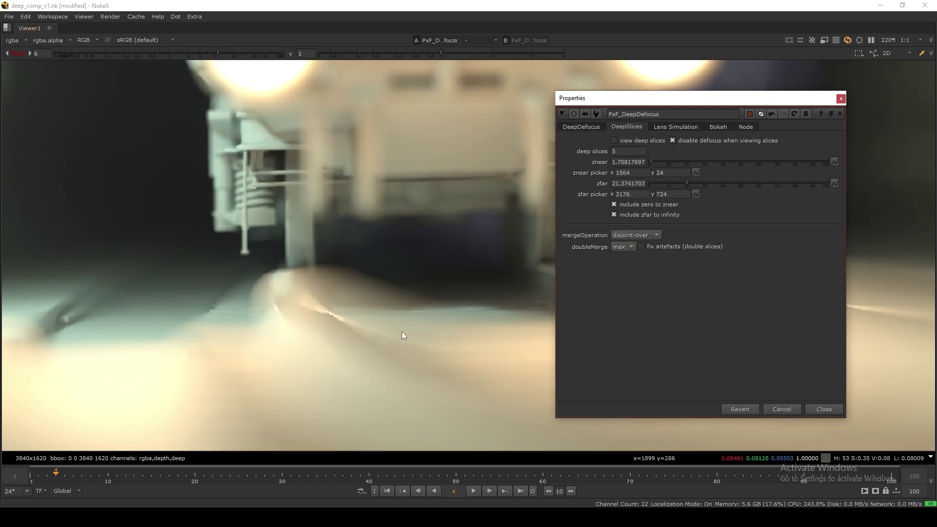
{"action": "key", "text": "f"}
{"action": "left_click", "coordinate": [824, 409]}
Inspect the defocused headlights and undercarriage up close, lower the viewer gain to 2.1 and return to the full layout
{"action": "middle_click_drag", "start_coordinate": [449, 291], "coordinate": [437, 297]}
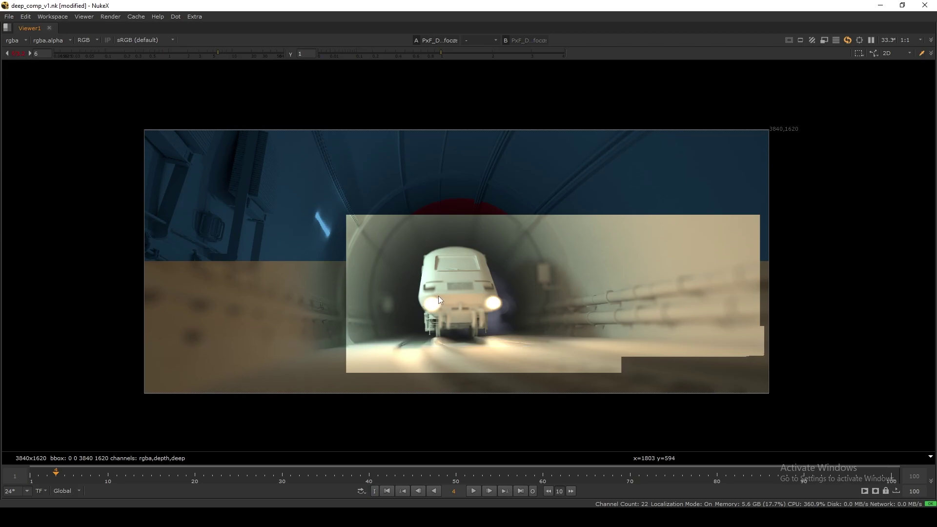
{"action": "scroll", "coordinate": [437, 296], "scroll_direction": "up", "scroll_amount": 9}
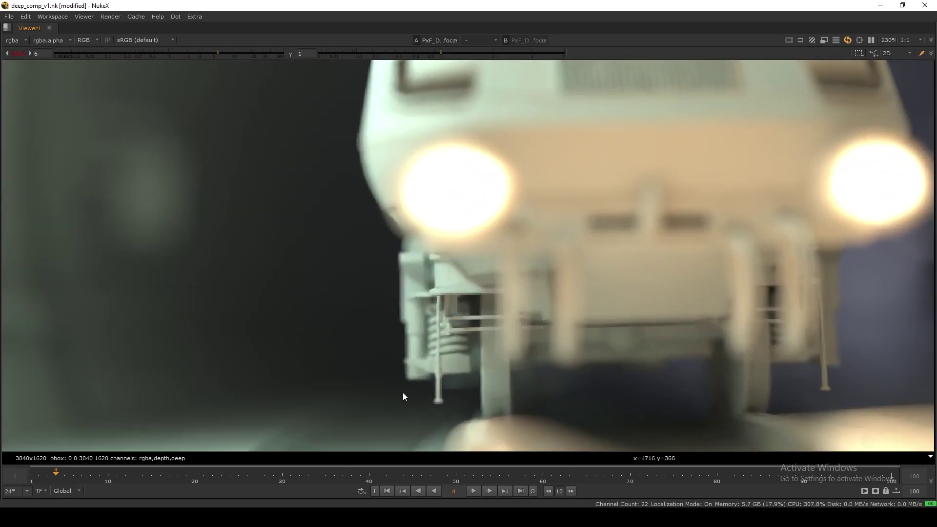
{"action": "middle_click_drag", "start_coordinate": [818, 343], "coordinate": [571, 347]}
{"action": "middle_click_drag", "start_coordinate": [657, 192], "coordinate": [596, 292]}
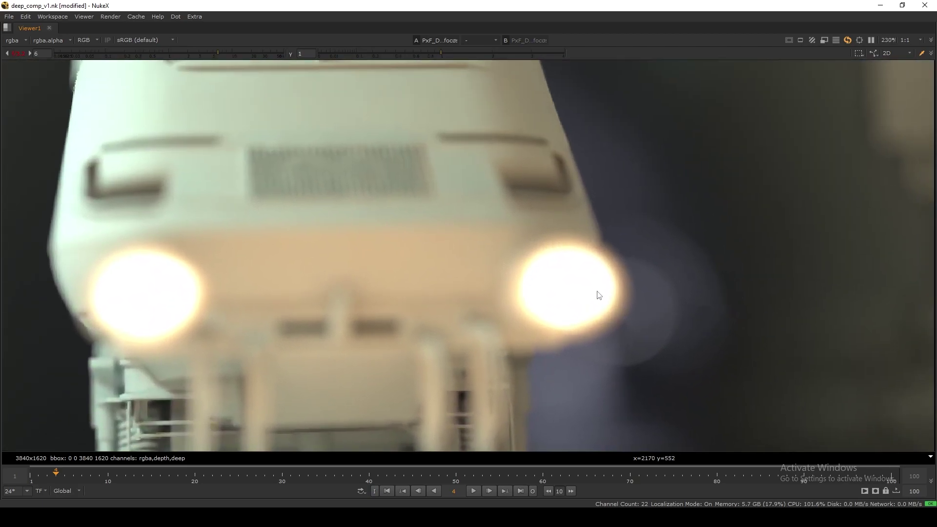
{"action": "left_click", "coordinate": [18, 53]}
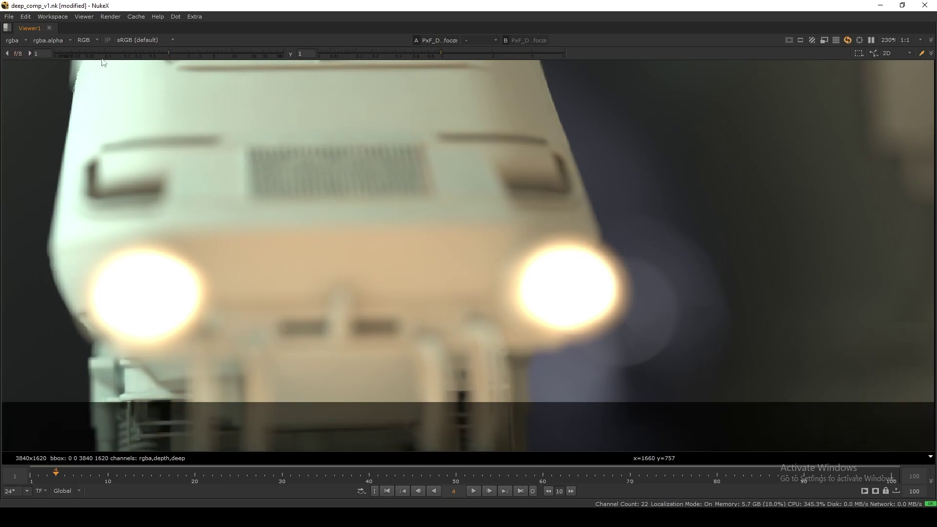
{"action": "key", "text": "f"}
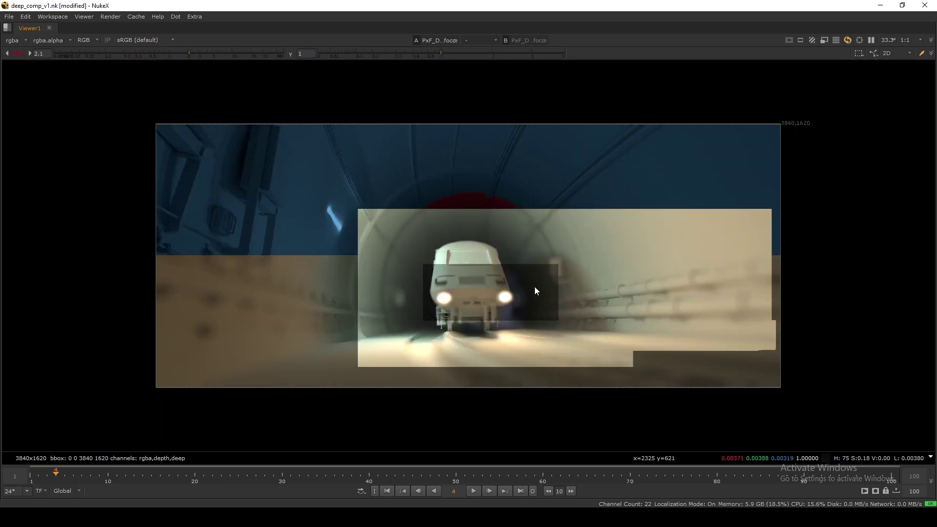
{"action": "key", "text": "space"}
Show PxF_DeepDefocus's full-frame output in the viewer and move the node further from DeepMerge3
{"action": "left_click_drag", "start_coordinate": [655, 236], "coordinate": [656, 239]}
{"action": "left_click_drag", "start_coordinate": [651, 213], "coordinate": [643, 225]}
{"action": "middle_click_drag", "start_coordinate": [639, 235], "coordinate": [653, 253]}
{"action": "left_click_drag", "start_coordinate": [744, 117], "coordinate": [722, 145]}
{"action": "key", "text": "1"}
{"action": "left_click_drag", "start_coordinate": [645, 244], "coordinate": [639, 246]}
{"action": "left_click_drag", "start_coordinate": [774, 107], "coordinate": [649, 188]}
{"action": "left_click_drag", "start_coordinate": [633, 248], "coordinate": [624, 253]}
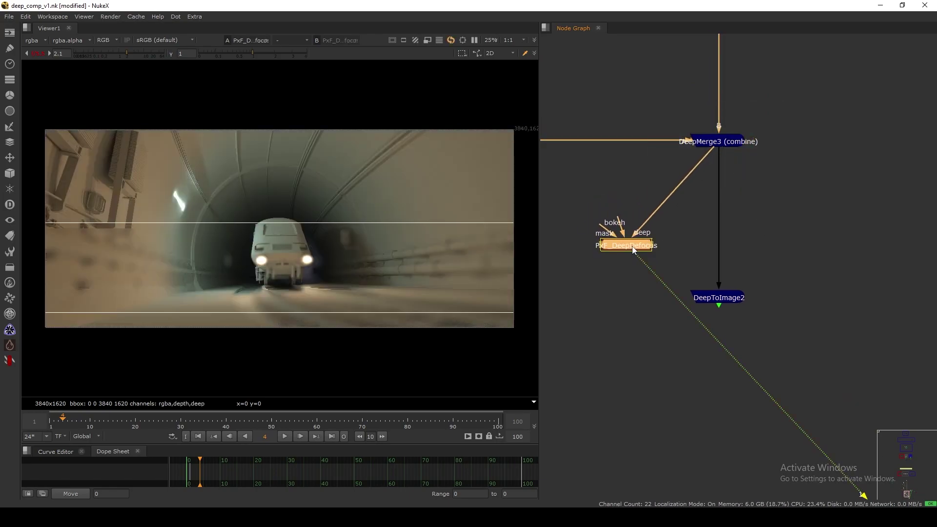
Delete the PxF_DeepDefocus node and show DeepToImage2 in the viewer
{"action": "key", "text": "Delete"}
{"action": "left_click", "coordinate": [676, 261]}
{"action": "left_click_drag", "start_coordinate": [729, 298], "coordinate": [730, 314]}
{"action": "left_click_drag", "start_coordinate": [633, 290], "coordinate": [777, 371]}
{"action": "key", "text": "1"}
{"action": "left_click", "coordinate": [753, 367]}
Delete the regular Merge example and its two image inputs beside the deep tree
{"action": "scroll", "coordinate": [708, 321], "scroll_direction": "down", "scroll_amount": 4}
{"action": "middle_click_drag", "start_coordinate": [719, 320], "coordinate": [604, 372]}
{"action": "left_click_drag", "start_coordinate": [830, 164], "coordinate": [685, 330]}
{"action": "key", "text": "Delete"}
Space out Camera3, Noise1 and Expression1 in the card setup and view the noise and expression outputs
{"action": "middle_click_drag", "start_coordinate": [881, 267], "coordinate": [719, 295]}
{"action": "middle_click_drag", "start_coordinate": [828, 298], "coordinate": [739, 309]}
{"action": "scroll", "coordinate": [739, 308], "scroll_direction": "up", "scroll_amount": 2}
{"action": "left_click_drag", "start_coordinate": [709, 327], "coordinate": [738, 321]}
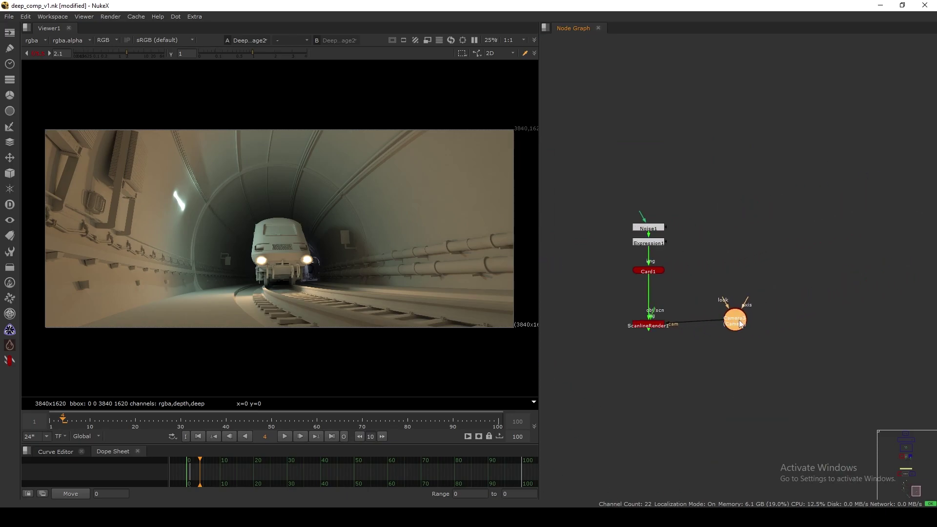
{"action": "left_click_drag", "start_coordinate": [648, 228], "coordinate": [644, 202]}
{"action": "key", "text": "1"}
{"action": "middle_click_drag", "start_coordinate": [656, 252], "coordinate": [695, 250]}
{"action": "left_click_drag", "start_coordinate": [691, 241], "coordinate": [691, 222]}
{"action": "key", "text": "1"}
Move Card1 up, inspect it in the 3D view, and show the ScanlineRender1 output in 2D
{"action": "left_click_drag", "start_coordinate": [690, 268], "coordinate": [691, 259]}
{"action": "key", "text": "1"}
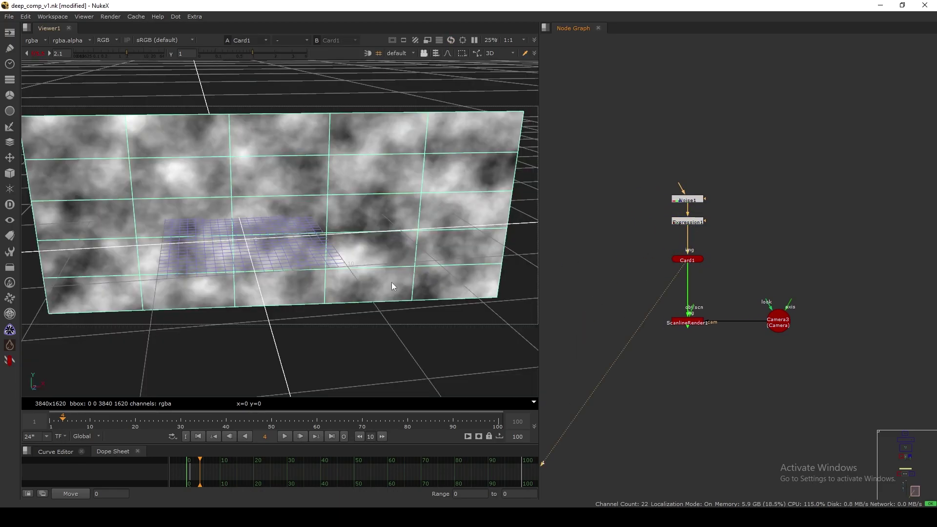
{"action": "scroll", "coordinate": [392, 282], "scroll_direction": "down", "scroll_amount": 5}
{"action": "left_click_drag", "start_coordinate": [392, 282], "coordinate": [318, 274], "text": "ctrl"}
{"action": "left_click", "coordinate": [687, 321], "text": "ctrl+shift"}
{"action": "key", "text": "Tab"}
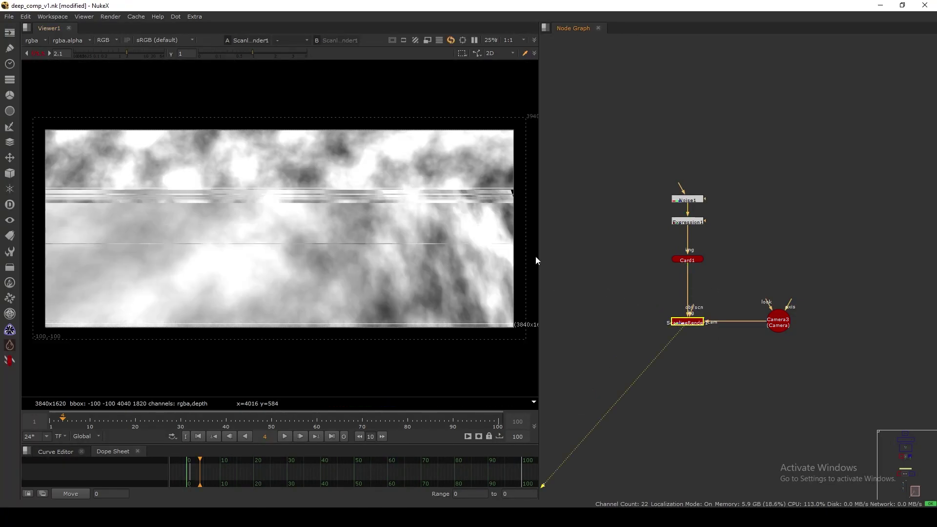
Show DeepMerge3 in the viewer and move the whole card, camera and ScanlineRender setup slightly closer to it
{"action": "middle_click_drag", "start_coordinate": [633, 298], "coordinate": [708, 253]}
{"action": "scroll", "coordinate": [718, 290], "scroll_direction": "down", "scroll_amount": 3}
{"action": "scroll", "coordinate": [721, 292], "scroll_direction": "down", "scroll_amount": 3}
{"action": "left_click", "coordinate": [579, 267], "text": "ctrl+shift"}
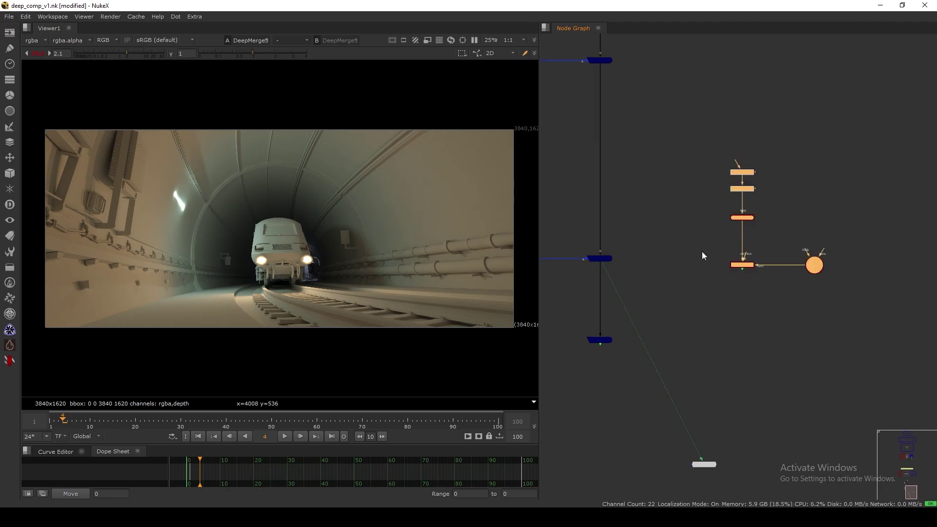
{"action": "left_click_drag", "start_coordinate": [673, 142], "coordinate": [837, 289]}
{"action": "left_click_drag", "start_coordinate": [741, 265], "coordinate": [734, 261]}
{"action": "scroll", "coordinate": [734, 270], "scroll_direction": "up", "scroll_amount": 1}
{"action": "scroll", "coordinate": [734, 271], "scroll_direction": "up", "scroll_amount": 3}
{"action": "left_click", "coordinate": [734, 279]}
{"action": "middle_click_drag", "start_coordinate": [679, 286], "coordinate": [756, 299]}
Duplicate DeepMerge3, connect the copy's A input to DeepMerge3 and place the copy near ScanlineRender1
{"action": "left_click_drag", "start_coordinate": [643, 223], "coordinate": [529, 285]}
{"action": "key", "text": "ctrl+c"}
{"action": "left_click", "coordinate": [757, 299]}
{"action": "key", "text": "ctrl+v"}
{"action": "left_click_drag", "start_coordinate": [741, 285], "coordinate": [642, 262]}
{"action": "middle_click_drag", "start_coordinate": [734, 271], "coordinate": [672, 252]}
{"action": "left_click_drag", "start_coordinate": [708, 264], "coordinate": [810, 247]}
{"action": "left_click_drag", "start_coordinate": [696, 287], "coordinate": [750, 325]}
{"action": "left_click", "coordinate": [754, 335]}
Connect DeepMerge5's B input to ScanlineRender1 and show the merged result in the viewer
{"action": "middle_click_drag", "start_coordinate": [802, 266], "coordinate": [773, 286]}
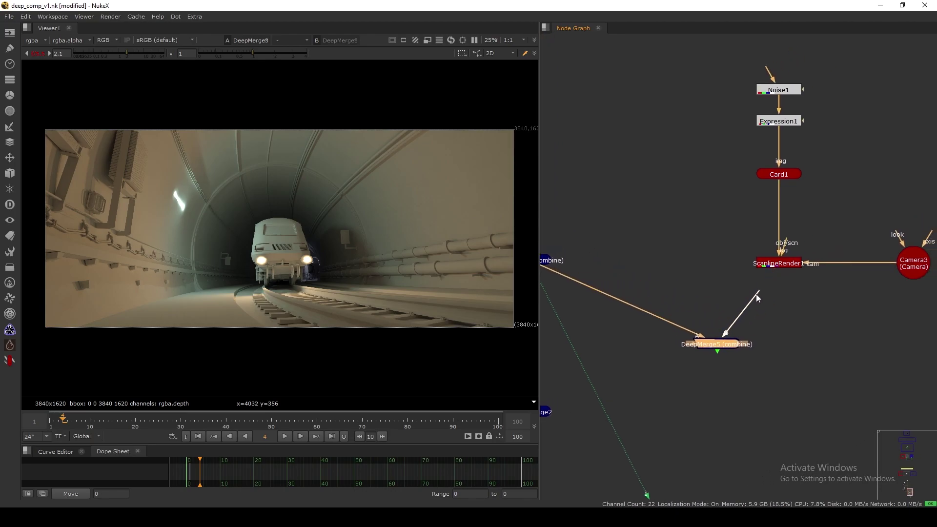
{"action": "left_click_drag", "start_coordinate": [728, 313], "coordinate": [772, 273]}
{"action": "mouse_move", "coordinate": [729, 323]}
{"action": "left_mouse_down"}
{"action": "mouse_move", "coordinate": [773, 262]}
{"action": "mouse_move", "coordinate": [724, 328]}
{"action": "left_mouse_up"}
{"action": "left_click", "coordinate": [737, 316]}
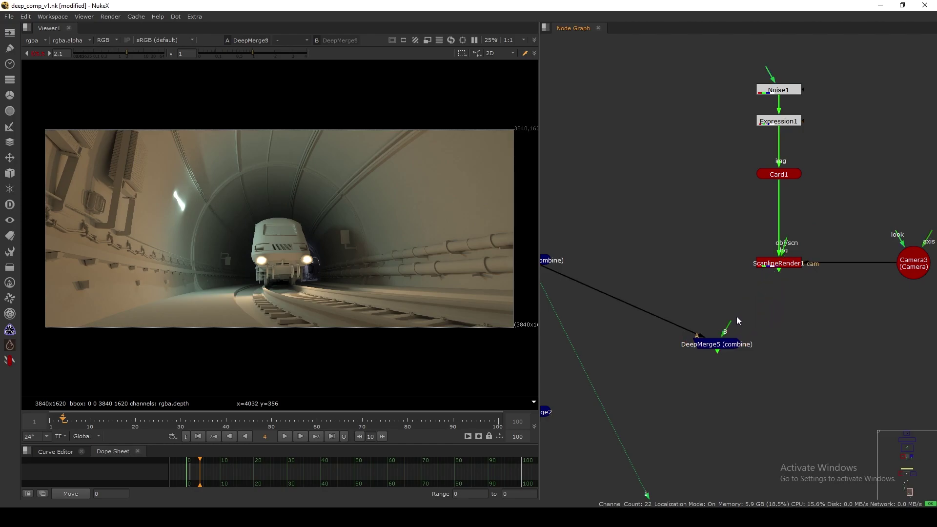
{"action": "left_click_drag", "start_coordinate": [753, 289], "coordinate": [782, 268]}
{"action": "left_click_drag", "start_coordinate": [728, 342], "coordinate": [745, 326]}
{"action": "key", "text": "1"}
{"action": "middle_click_drag", "start_coordinate": [740, 311], "coordinate": [675, 335]}
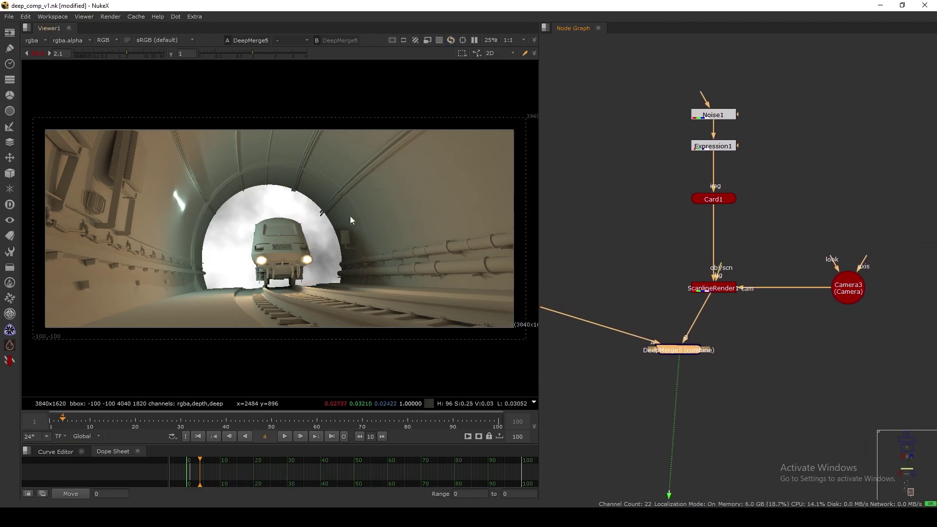
Swap DeepMerge5's inputs so that ScanlineRender1 feeds A and DeepMerge3 feeds B, and reposition the node
{"action": "left_click", "coordinate": [719, 198]}
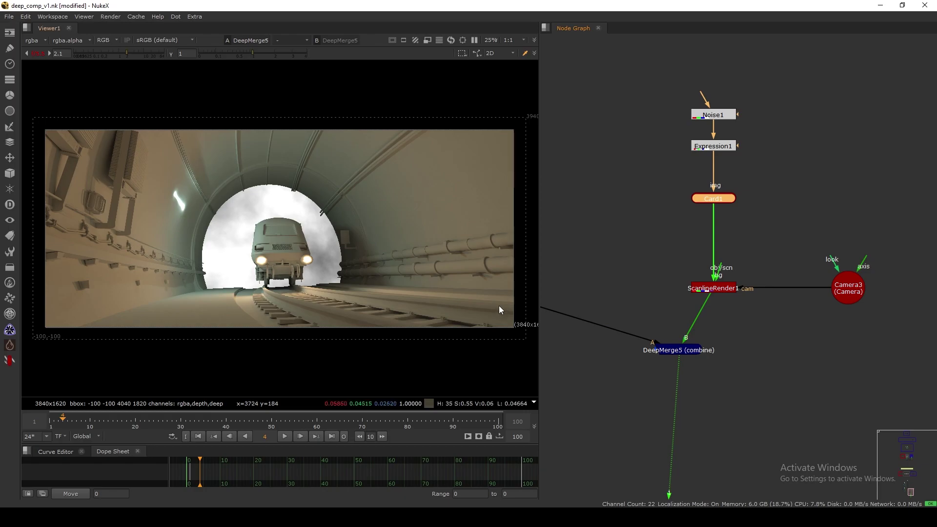
{"action": "left_click_drag", "start_coordinate": [699, 352], "coordinate": [705, 363]}
{"action": "middle_click_drag", "start_coordinate": [576, 310], "coordinate": [691, 296]}
{"action": "left_click_drag", "start_coordinate": [808, 351], "coordinate": [768, 361]}
{"action": "key", "text": "shift+x"}
{"action": "left_click", "coordinate": [754, 371]}
{"action": "middle_click_drag", "start_coordinate": [754, 371], "coordinate": [738, 358]}
{"action": "left_click_drag", "start_coordinate": [752, 342], "coordinate": [735, 342]}
{"action": "left_click", "coordinate": [736, 351]}
{"action": "middle_click_drag", "start_coordinate": [735, 355], "coordinate": [691, 398]}
Move Card1 closer to the camera, to about -4.05 in Z, and reset the viewer gain to 1
{"action": "double_click", "coordinate": [760, 215]}
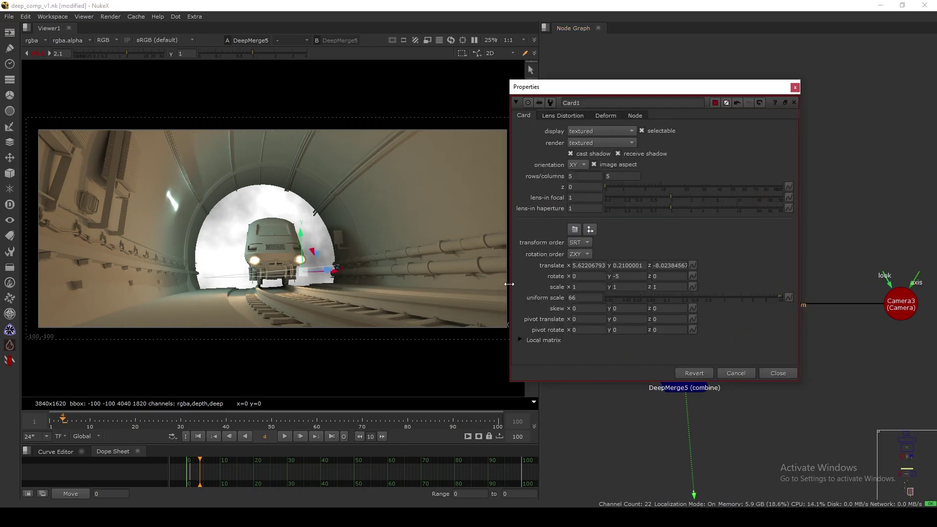
{"action": "left_click_drag", "start_coordinate": [331, 273], "coordinate": [359, 277]}
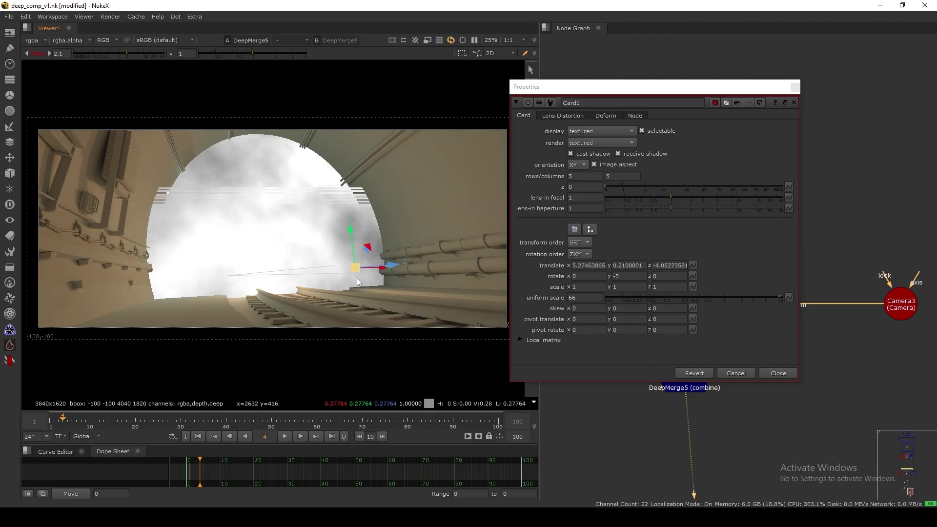
{"action": "left_click", "coordinate": [40, 56]}
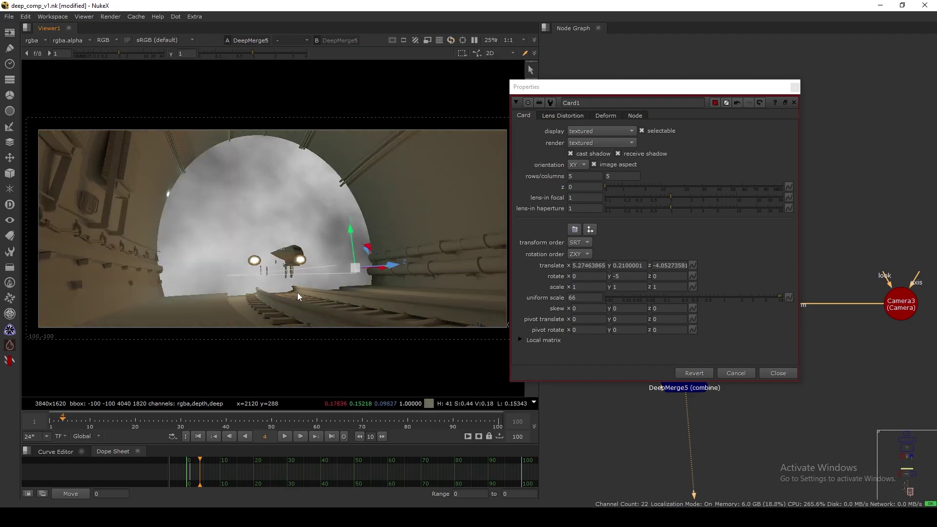
Push Card1 back to about -5.14 in Z in the viewer and close its properties
{"action": "middle_click_drag", "start_coordinate": [296, 292], "coordinate": [320, 291]}
{"action": "scroll", "coordinate": [383, 266], "scroll_direction": "up", "scroll_amount": 2}
{"action": "left_click_drag", "start_coordinate": [408, 268], "coordinate": [335, 263]}
{"action": "scroll", "coordinate": [375, 278], "scroll_direction": "up", "scroll_amount": 2}
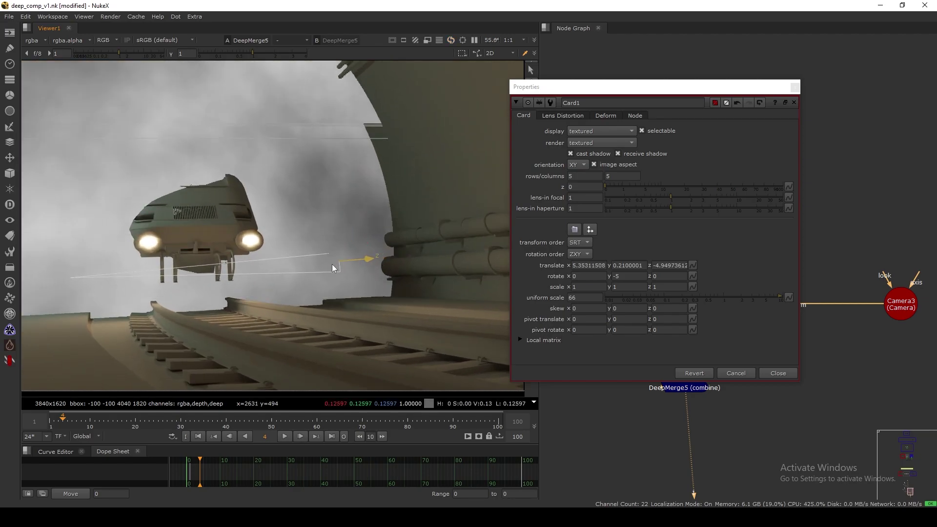
{"action": "middle_click_drag", "start_coordinate": [269, 284], "coordinate": [361, 320]}
{"action": "scroll", "coordinate": [362, 318], "scroll_direction": "down", "scroll_amount": 1}
{"action": "left_click_drag", "start_coordinate": [446, 304], "coordinate": [440, 305]}
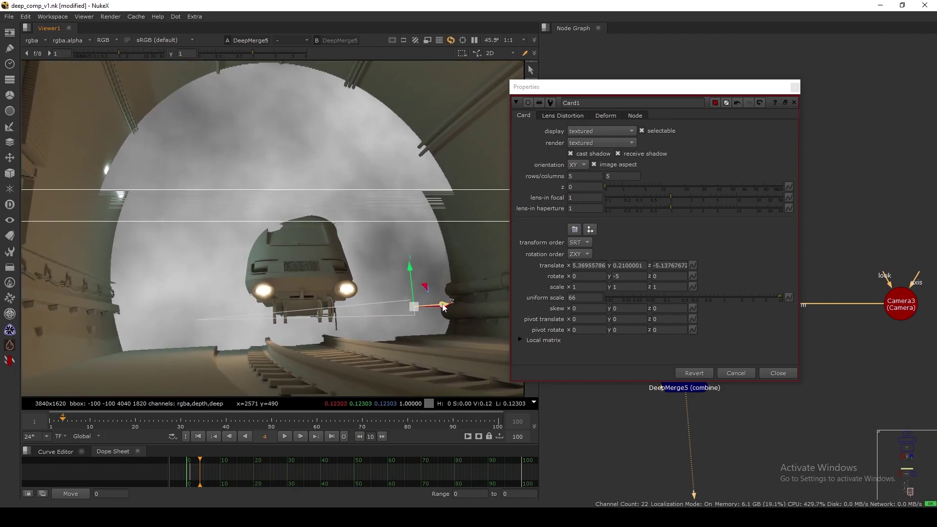
{"action": "left_click", "coordinate": [779, 372]}
Align DeepMerge5 beneath ScanlineRender1 and compare the outputs of both nodes in the viewer
{"action": "middle_click_drag", "start_coordinate": [757, 330], "coordinate": [715, 323]}
{"action": "scroll", "coordinate": [709, 325], "scroll_direction": "down", "scroll_amount": 2}
{"action": "mouse_move", "coordinate": [731, 301]}
{"action": "left_mouse_down", "text": "ctrl"}
{"action": "mouse_move", "coordinate": [721, 275]}
{"action": "mouse_move", "coordinate": [731, 307]}
{"action": "mouse_move", "coordinate": [725, 284]}
{"action": "left_mouse_up", "text": "ctrl"}
{"action": "left_click", "coordinate": [737, 297]}
{"action": "left_click_drag", "start_coordinate": [679, 363], "coordinate": [725, 362]}
{"action": "left_click", "coordinate": [739, 324]}
{"action": "left_click", "coordinate": [713, 284]}
{"action": "key", "text": "1"}
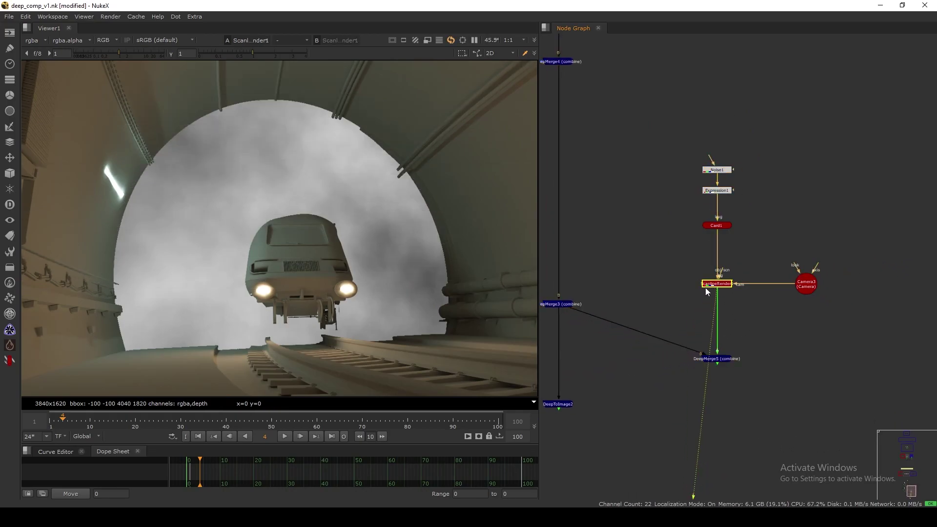
{"action": "left_click", "coordinate": [717, 358]}
{"action": "key", "text": "1"}
{"action": "left_click", "coordinate": [718, 294]}
{"action": "key", "text": "Tab"}
{"action": "key", "text": "BackSpace"}
{"action": "type", "text": "express"}
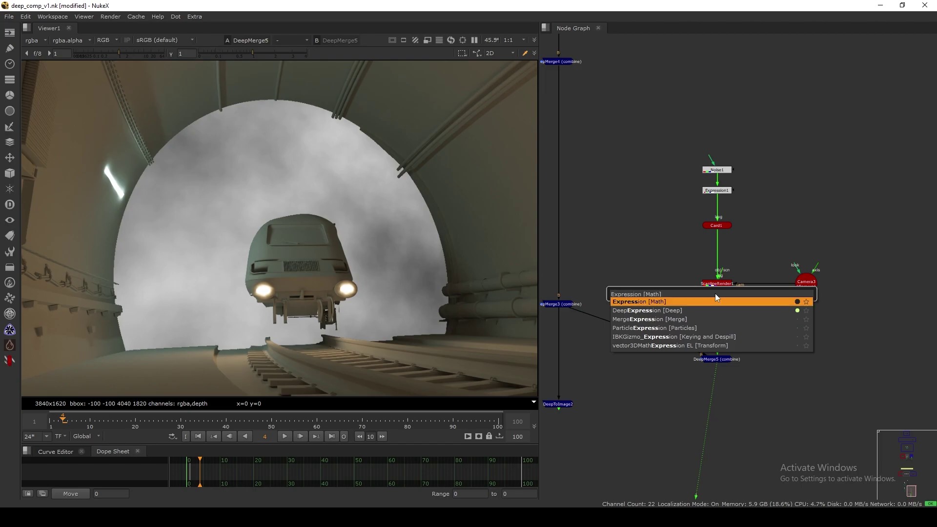
{"action": "key", "text": "Return"}
{"action": "left_click", "coordinate": [714, 216]}
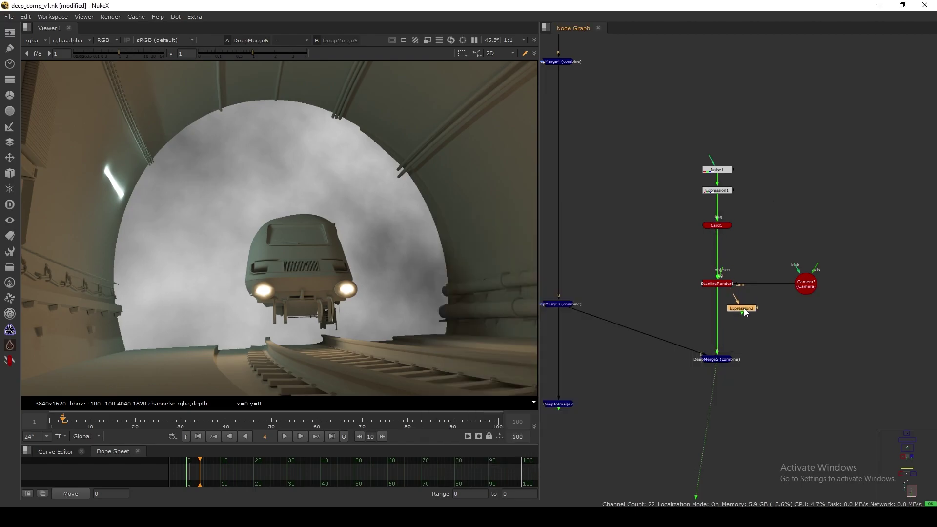
Insert a DeepExpression node between ScanlineRender1 and DeepMerge5 and show it in the viewer
{"action": "key", "text": "Tab"}
{"action": "type", "text": "deep"}
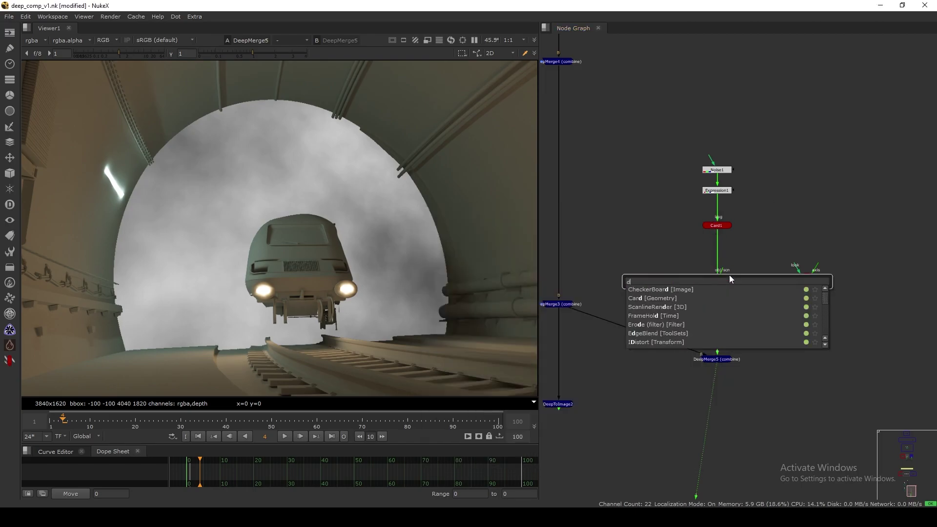
{"action": "type", "text": "ex"}
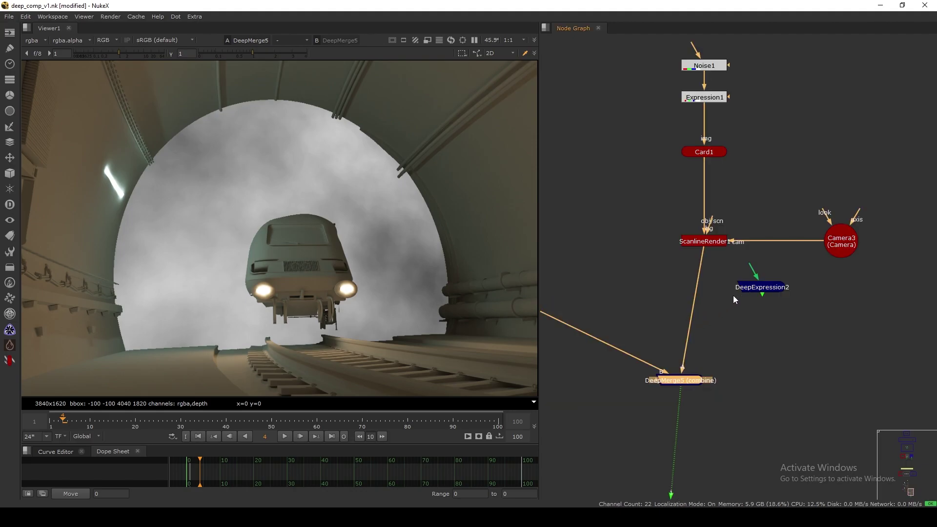
{"action": "left_click_drag", "start_coordinate": [745, 289], "coordinate": [702, 276]}
{"action": "key", "text": "1"}
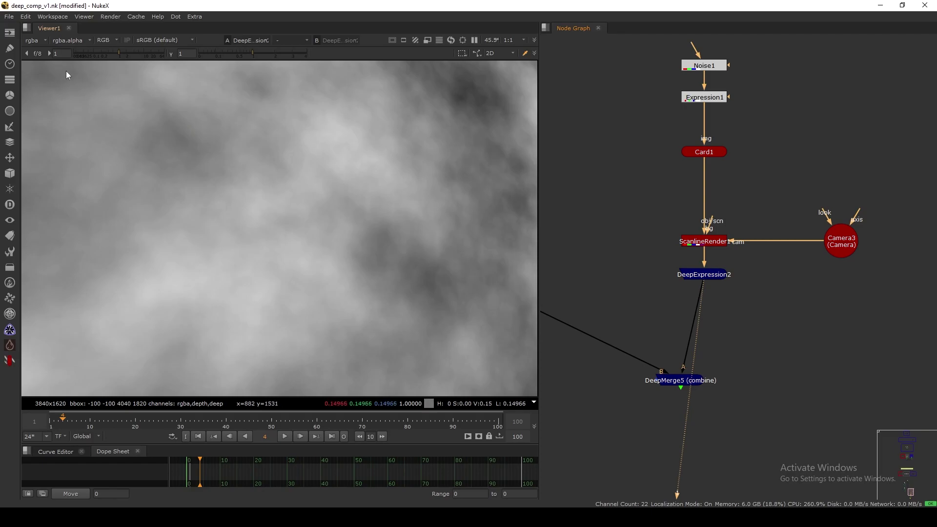
Inspect the deep.front and deep.back channels of the rendered noise card in the viewer
{"action": "left_click", "coordinate": [70, 41]}
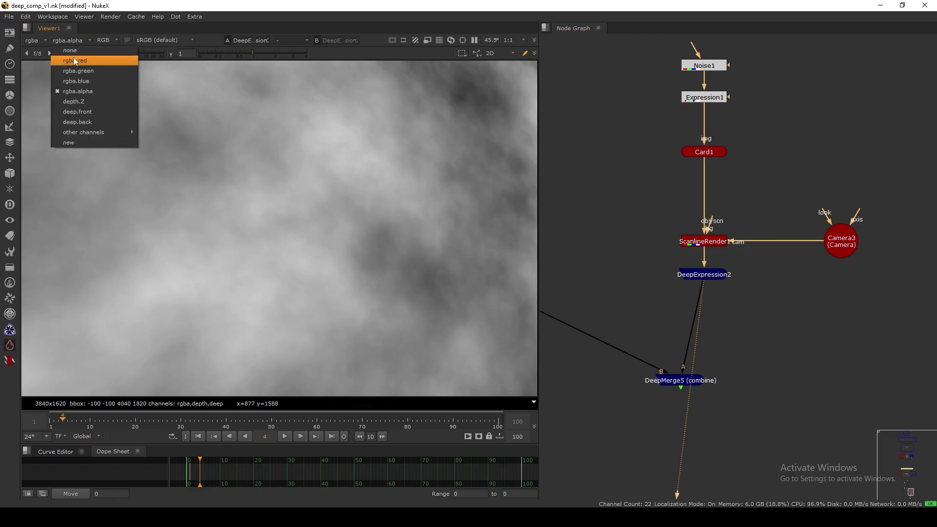
{"action": "left_click", "coordinate": [92, 113]}
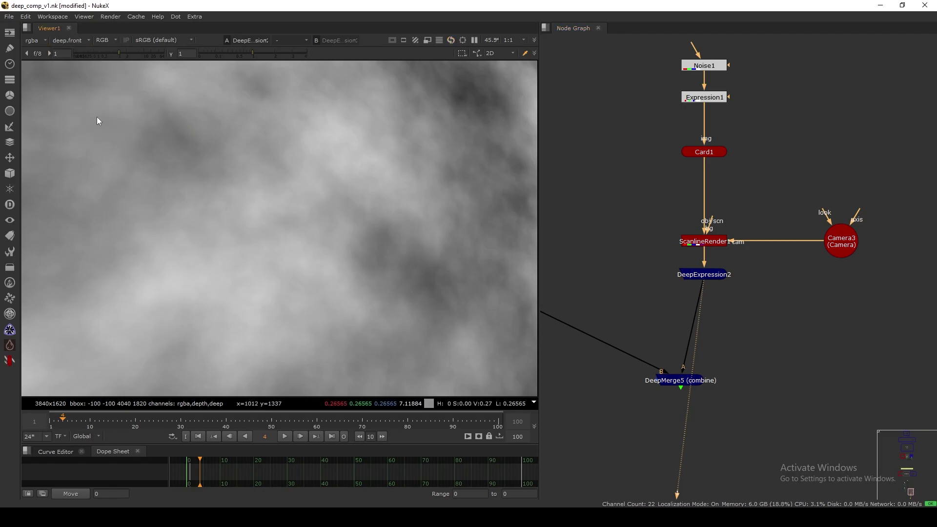
{"action": "scroll", "coordinate": [315, 262], "scroll_direction": "down", "scroll_amount": 3}
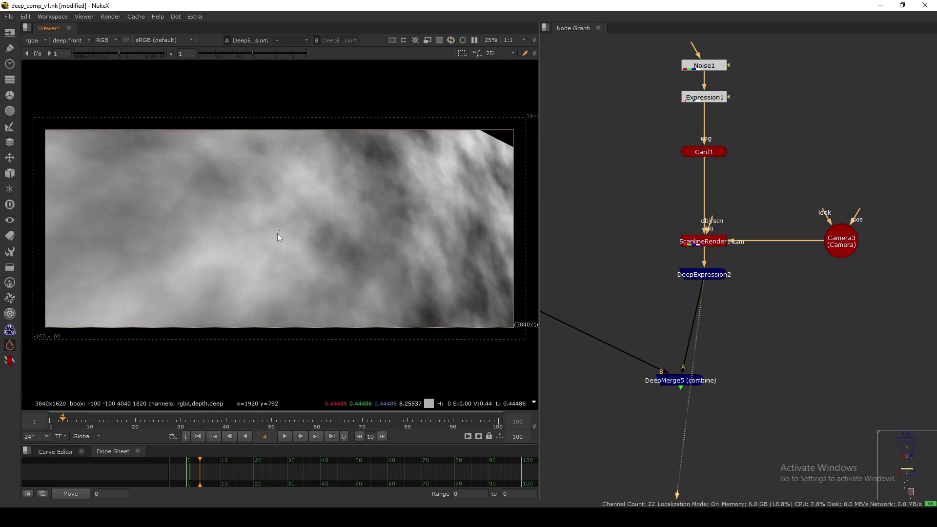
{"action": "scroll", "coordinate": [281, 239], "scroll_direction": "up", "scroll_amount": 10}
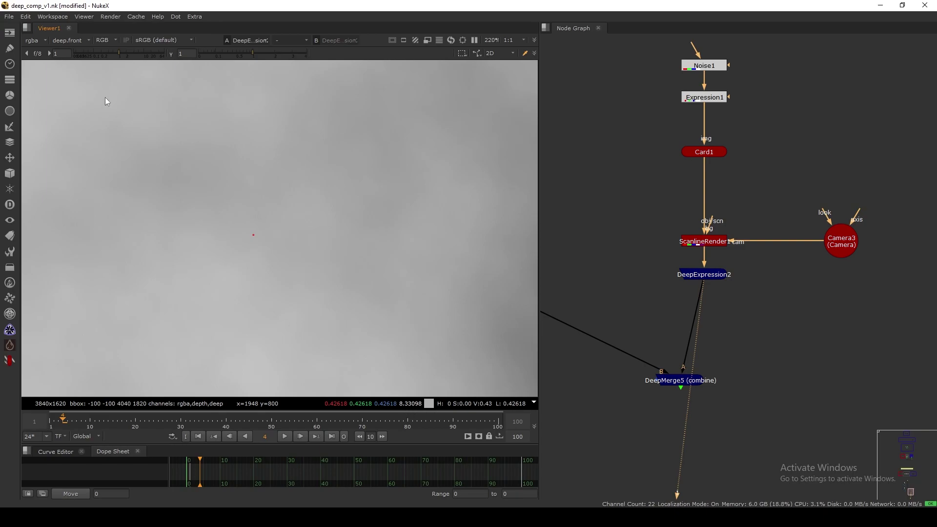
{"action": "left_click", "coordinate": [72, 41]}
{"action": "left_click", "coordinate": [83, 122]}
{"action": "key", "text": "f"}
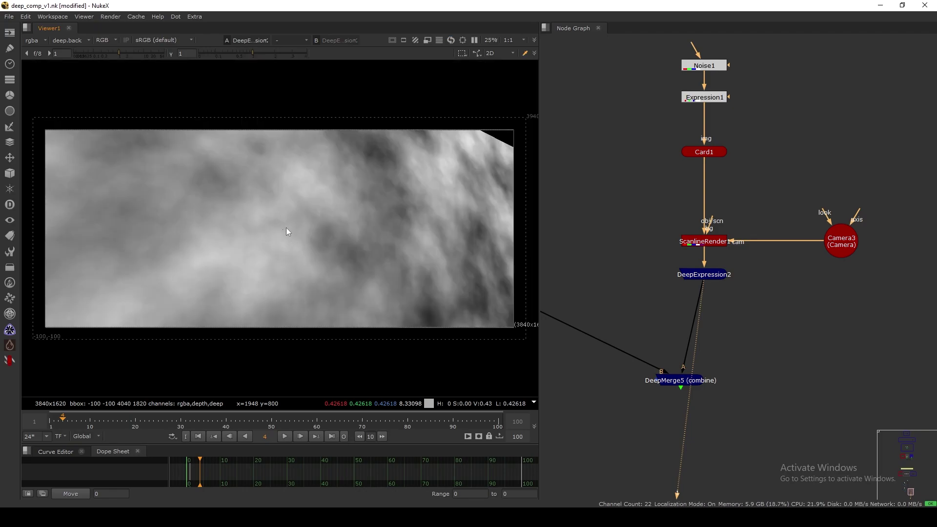
Add a DeepToPoints node with its deep input on DeepExpression2 and camera input on Camera3, and show it
{"action": "key", "text": "Tab"}
{"action": "type", "text": "deept"}
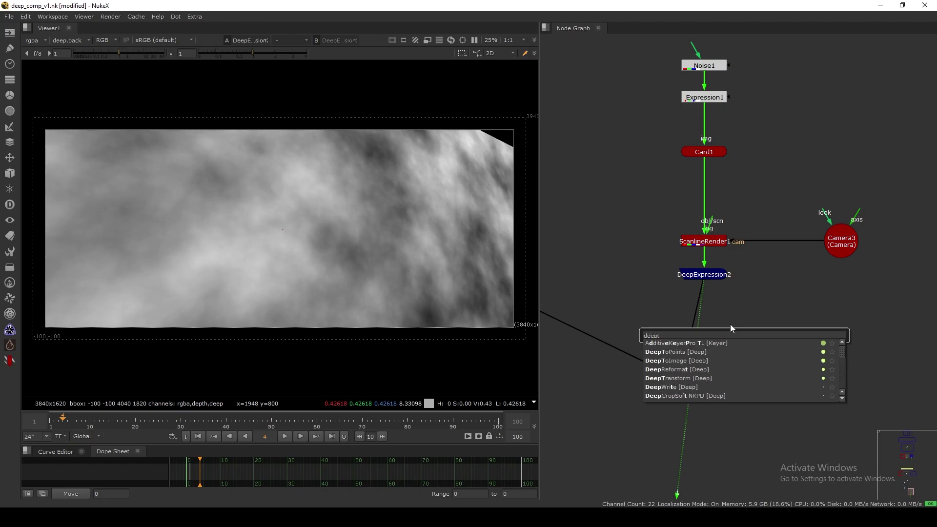
{"action": "key", "text": "Down"}
{"action": "key", "text": "Return"}
{"action": "left_click_drag", "start_coordinate": [784, 314], "coordinate": [712, 276]}
{"action": "left_click_drag", "start_coordinate": [780, 302], "coordinate": [840, 242]}
{"action": "left_click_drag", "start_coordinate": [774, 332], "coordinate": [780, 334]}
{"action": "key", "text": "1"}
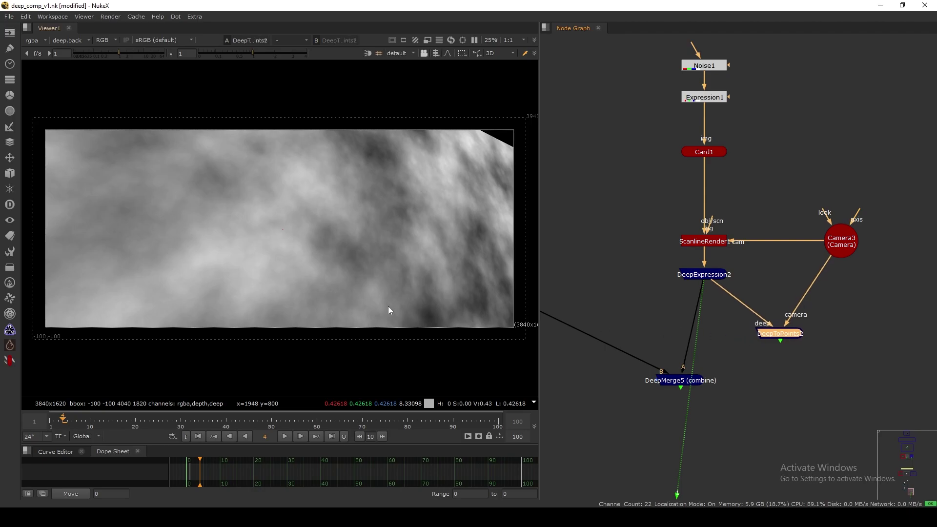
Examine the noise card's point cloud from several angles in the 3D view
{"action": "key", "text": "Tab"}
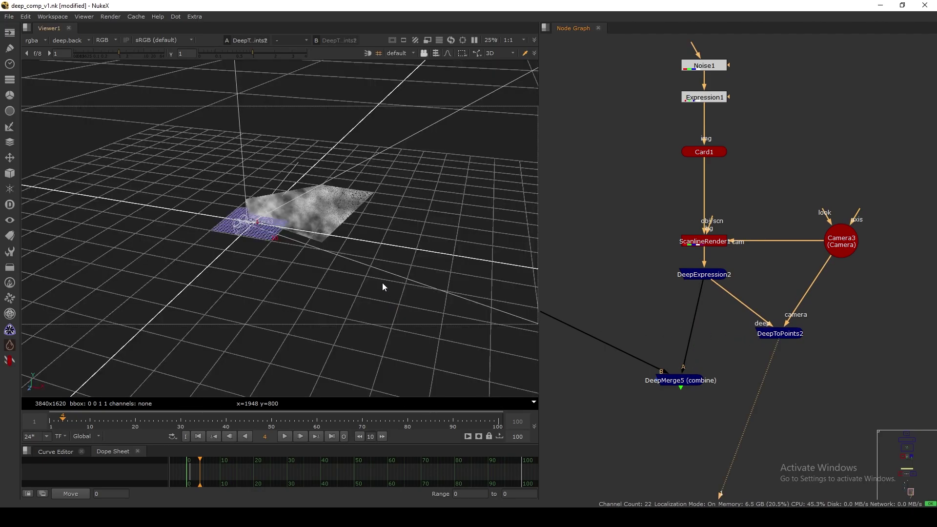
{"action": "scroll", "coordinate": [350, 261], "scroll_direction": "down", "scroll_amount": 3}
{"action": "left_click_drag", "start_coordinate": [346, 257], "coordinate": [217, 249], "text": "ctrl"}
{"action": "scroll", "coordinate": [278, 225], "scroll_direction": "up", "scroll_amount": 4}
{"action": "scroll", "coordinate": [280, 224], "scroll_direction": "down", "scroll_amount": 2}
{"action": "scroll", "coordinate": [279, 227], "scroll_direction": "up", "scroll_amount": 5}
{"action": "left_click_drag", "start_coordinate": [276, 230], "coordinate": [398, 227], "text": "ctrl"}
Show DeepMerge5's combined tunnel, train and noise card result in the 2D view
{"action": "left_click", "coordinate": [688, 382]}
{"action": "key", "text": "1"}
{"action": "key", "text": "Tab"}
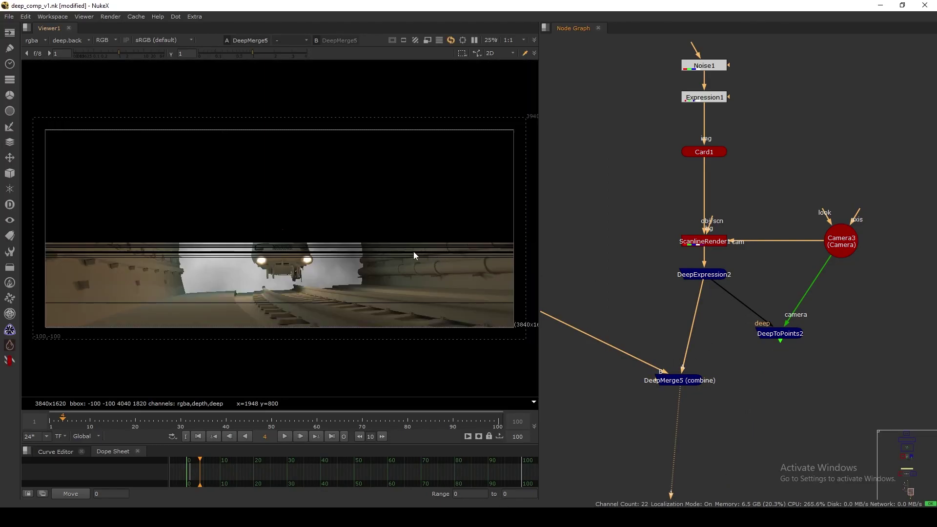
{"action": "scroll", "coordinate": [281, 242], "scroll_direction": "up", "scroll_amount": 2}
{"action": "scroll", "coordinate": [672, 316], "scroll_direction": "down", "scroll_amount": 1}
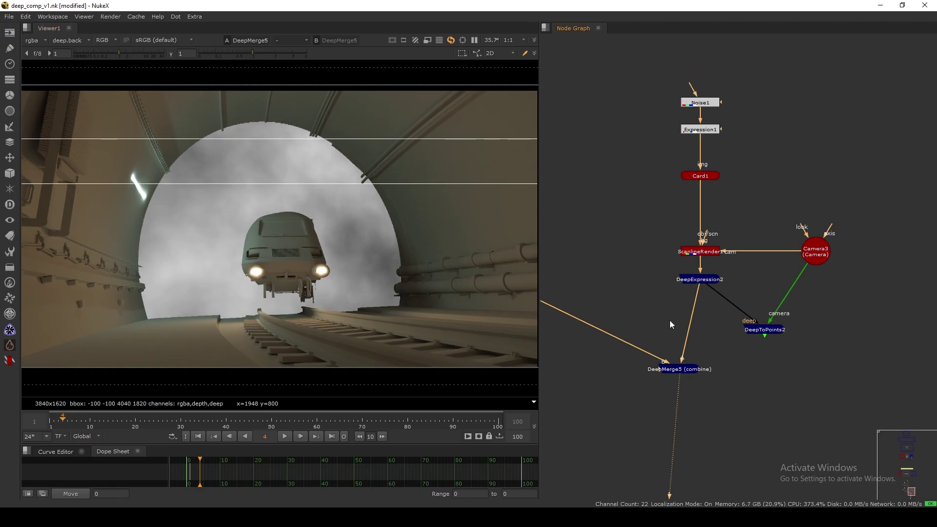
Reconnect DeepToPoints2's deep input to DeepMerge3, tidy the nearby nodes and show the point cloud
{"action": "scroll", "coordinate": [712, 296], "scroll_direction": "down", "scroll_amount": 1}
{"action": "left_click_drag", "start_coordinate": [747, 327], "coordinate": [753, 341]}
{"action": "left_click_drag", "start_coordinate": [711, 295], "coordinate": [722, 349]}
{"action": "middle_click_drag", "start_coordinate": [706, 303], "coordinate": [739, 303]}
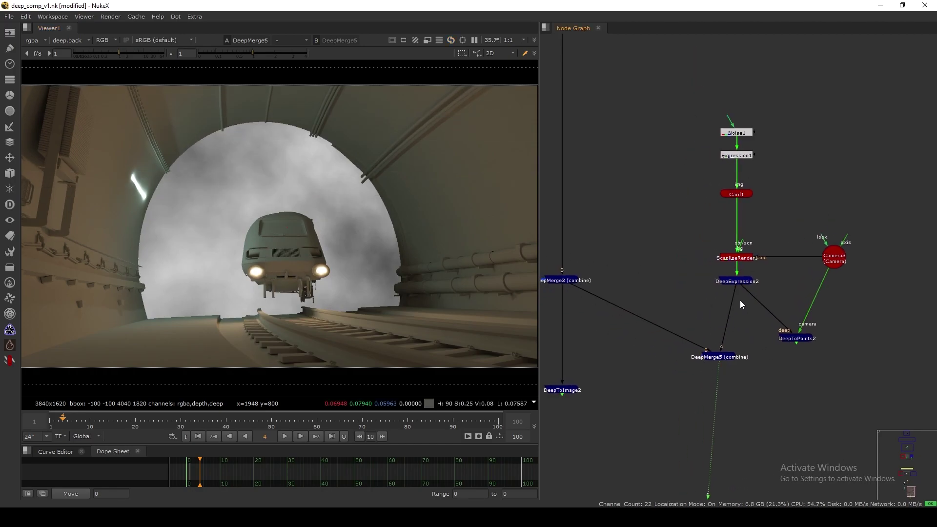
{"action": "left_click_drag", "start_coordinate": [759, 302], "coordinate": [571, 284]}
{"action": "middle_click_drag", "start_coordinate": [763, 340], "coordinate": [710, 305]}
{"action": "left_click", "coordinate": [744, 304]}
{"action": "left_click_drag", "start_coordinate": [745, 306], "coordinate": [756, 299]}
{"action": "left_click_drag", "start_coordinate": [670, 323], "coordinate": [687, 319]}
{"action": "left_click", "coordinate": [751, 298]}
{"action": "key", "text": "1"}
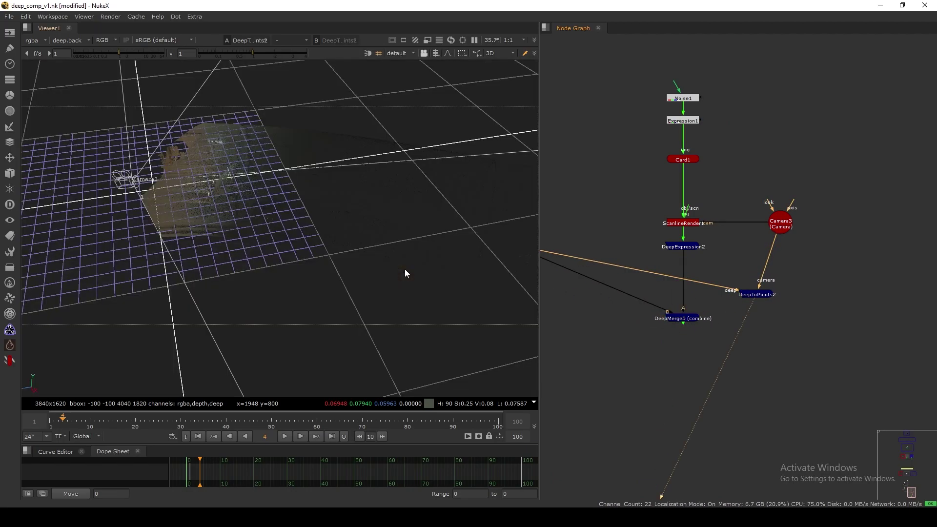
Set DeepToPoints2's point detail to 1 and its point size to 5
{"action": "left_click_drag", "start_coordinate": [385, 268], "coordinate": [390, 225], "text": "ctrl"}
{"action": "left_click", "coordinate": [755, 294]}
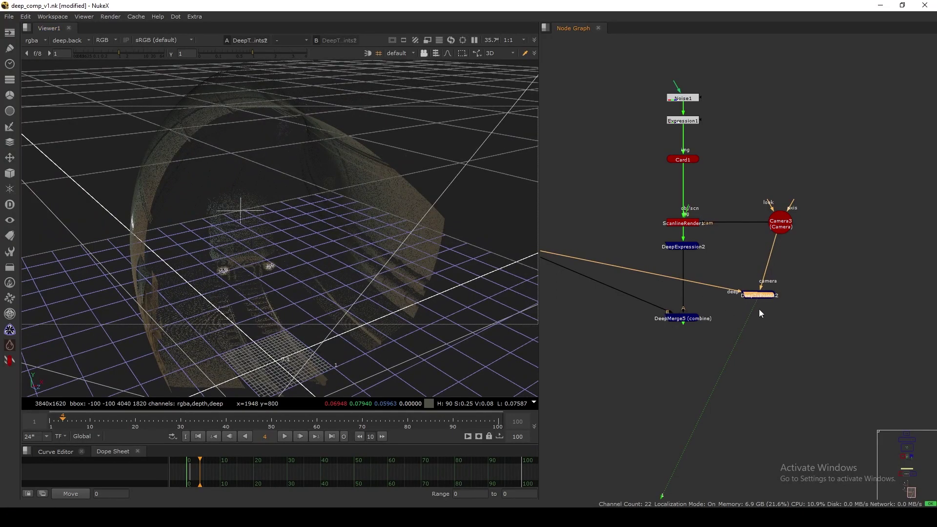
{"action": "double_click", "coordinate": [756, 295]}
{"action": "double_click", "coordinate": [600, 269]}
{"action": "type", "text": "1"}
{"action": "key", "text": "Return"}
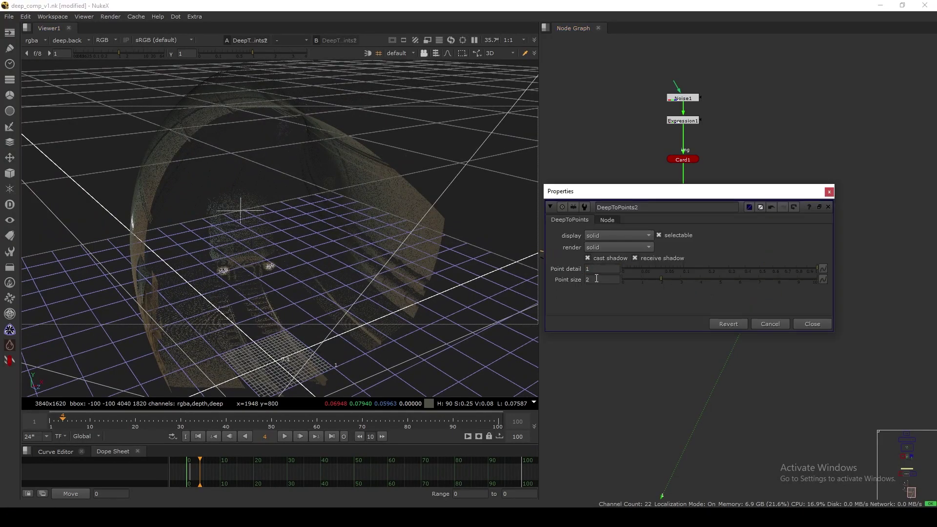
{"action": "double_click", "coordinate": [596, 280]}
{"action": "type", "text": "5"}
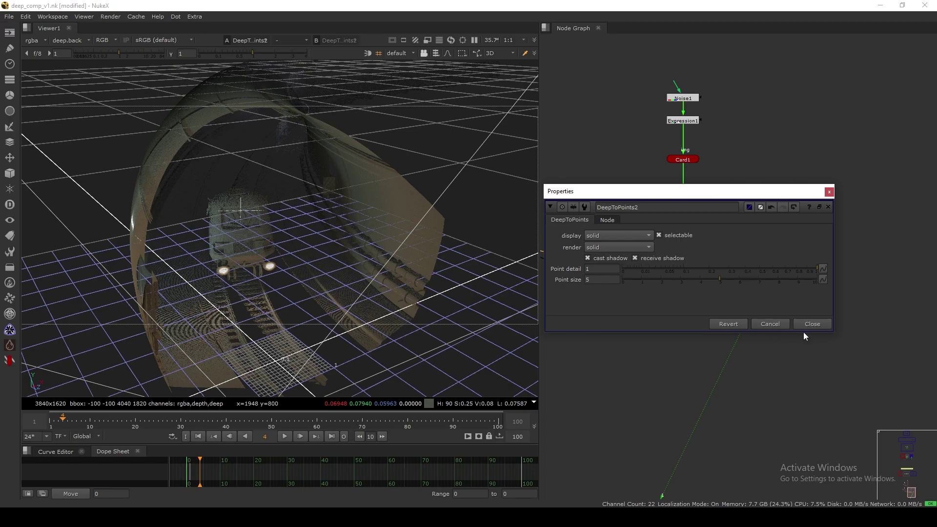
{"action": "left_click", "coordinate": [805, 326]}
Check the tunnel and train point cloud through Camera3 and return to the default 3D camera
{"action": "left_click_drag", "start_coordinate": [364, 274], "coordinate": [446, 87], "text": "ctrl"}
{"action": "left_click", "coordinate": [414, 54]}
{"action": "left_click", "coordinate": [414, 65]}
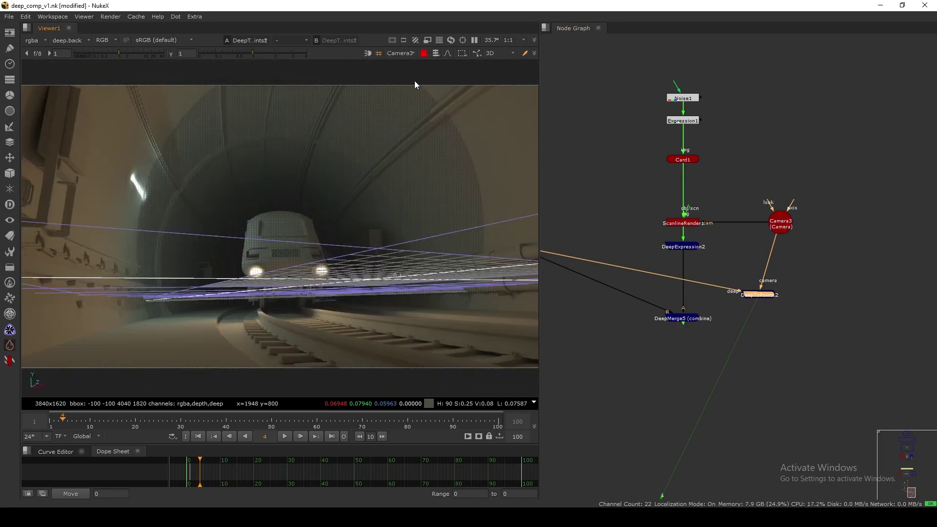
{"action": "scroll", "coordinate": [369, 211], "scroll_direction": "down", "scroll_amount": 1}
{"action": "left_click", "coordinate": [423, 53]}
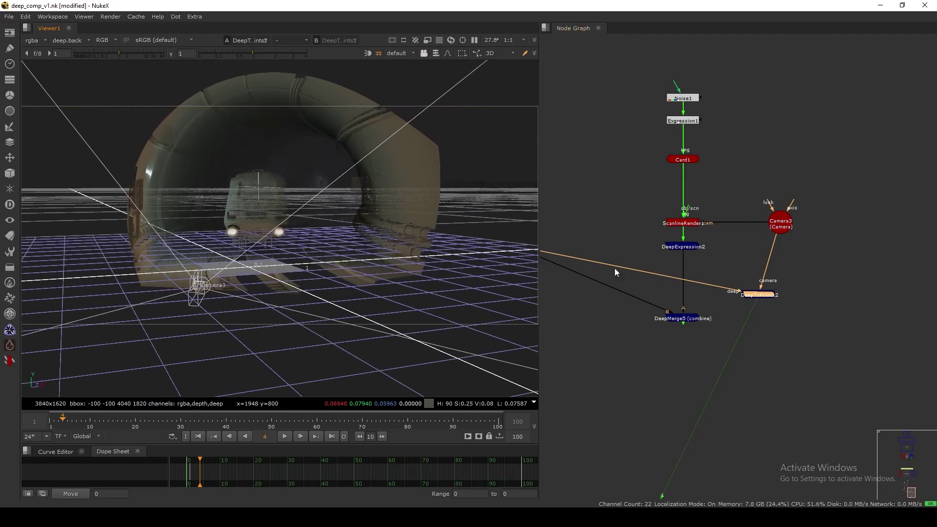
Connect DeepToPoints2's deep input to DeepExpression2 and view the noise card's points from the side
{"action": "left_click_drag", "start_coordinate": [722, 287], "coordinate": [685, 247]}
{"action": "left_click", "coordinate": [771, 321]}
{"action": "left_click_drag", "start_coordinate": [434, 258], "coordinate": [283, 233], "text": "ctrl"}
Connect DeepToPoints2's deep input to DeepMerge5, align it beside that node and examine the combined point cloud from above
{"action": "left_click_drag", "start_coordinate": [701, 258], "coordinate": [689, 320]}
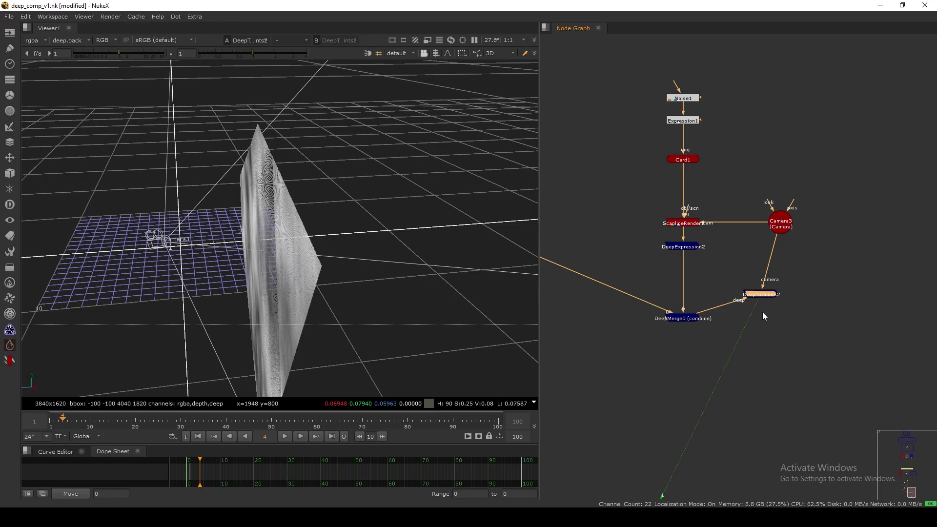
{"action": "left_click_drag", "start_coordinate": [760, 296], "coordinate": [778, 320]}
{"action": "left_click_drag", "start_coordinate": [270, 306], "coordinate": [278, 357], "text": "ctrl"}
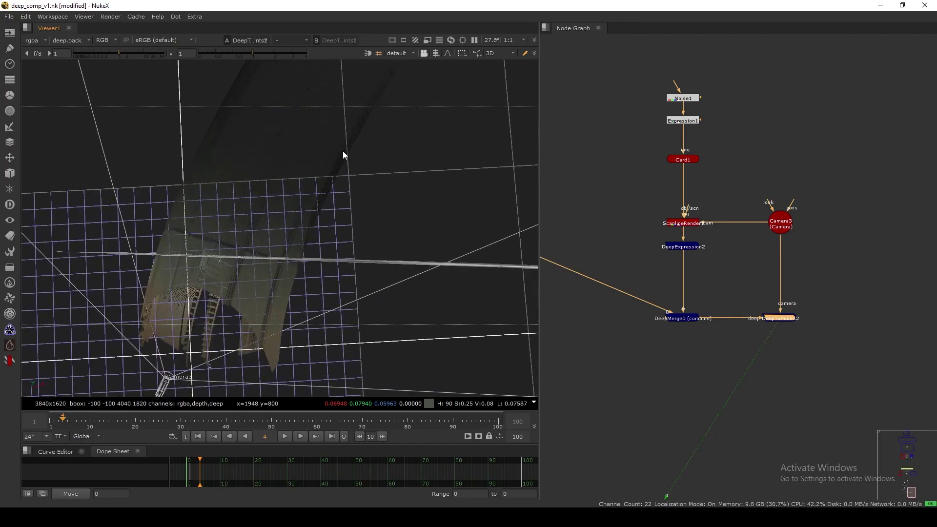
{"action": "left_click_drag", "start_coordinate": [344, 151], "coordinate": [304, 253], "text": "ctrl"}
{"action": "left_click_drag", "start_coordinate": [362, 134], "coordinate": [300, 279], "text": "ctrl"}
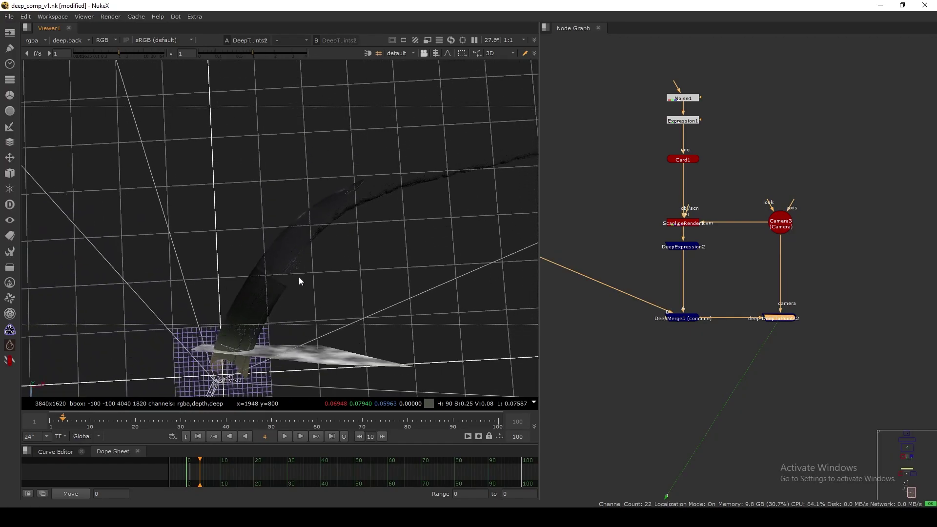
{"action": "left_click_drag", "start_coordinate": [380, 195], "coordinate": [397, 205], "text": "ctrl"}
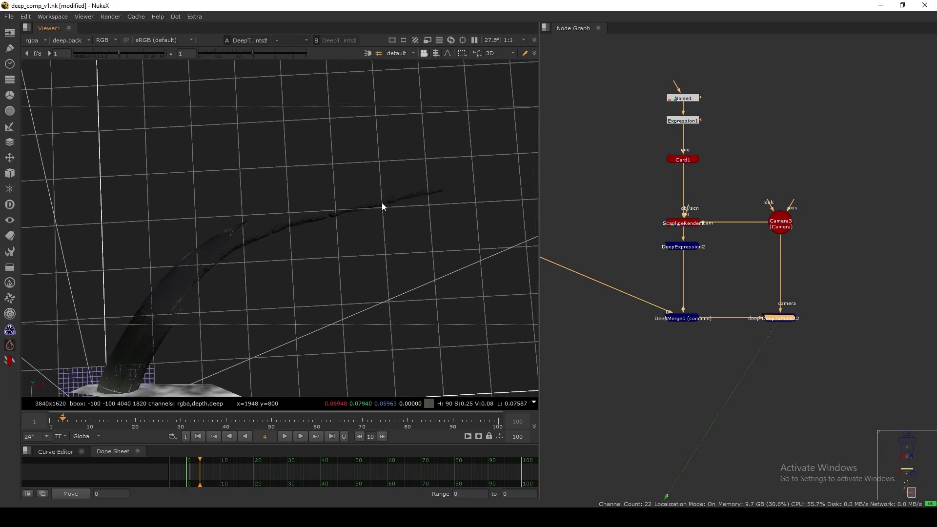
{"action": "left_click_drag", "start_coordinate": [238, 283], "coordinate": [222, 234], "text": "ctrl"}
{"action": "left_click_drag", "start_coordinate": [298, 236], "coordinate": [268, 327], "text": "ctrl"}
{"action": "scroll", "coordinate": [357, 131], "scroll_direction": "up", "scroll_amount": 4}
{"action": "left_click", "coordinate": [415, 53]}
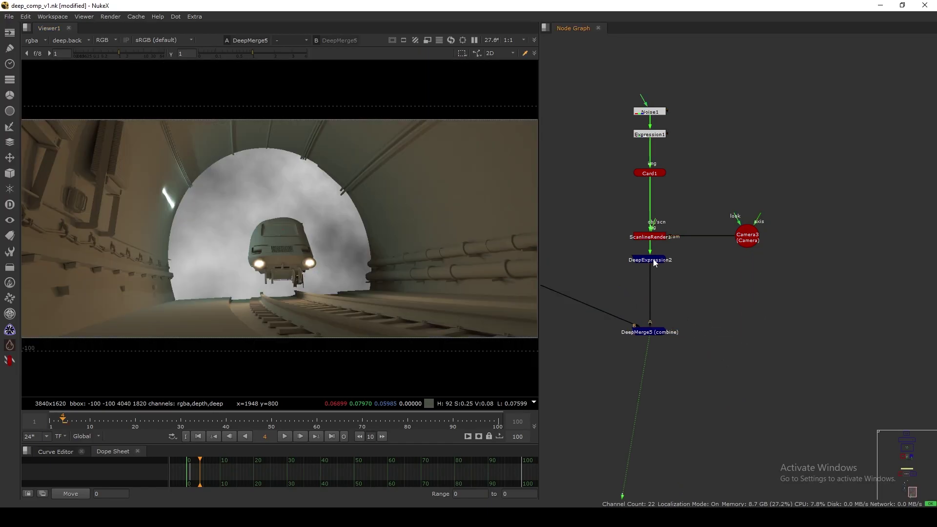
Delete DeepExpression2 so that ScanlineRender1 feeds DeepMerge5 directly, and select ScanlineRender1
{"action": "left_click", "coordinate": [654, 260]}
{"action": "key", "text": "Delete"}
{"action": "left_click_drag", "start_coordinate": [687, 208], "coordinate": [599, 283]}
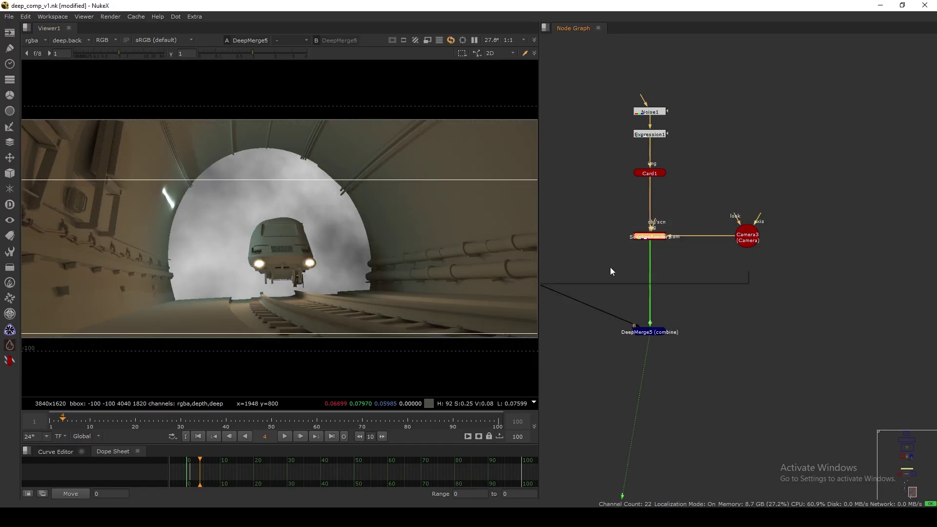
Insert a DeepBlur node between ScanlineRender1 and DeepMerge5 and view DeepMerge5
{"action": "key", "text": "Tab"}
{"action": "type", "text": "deepblur"}
{"action": "key", "text": "Return"}
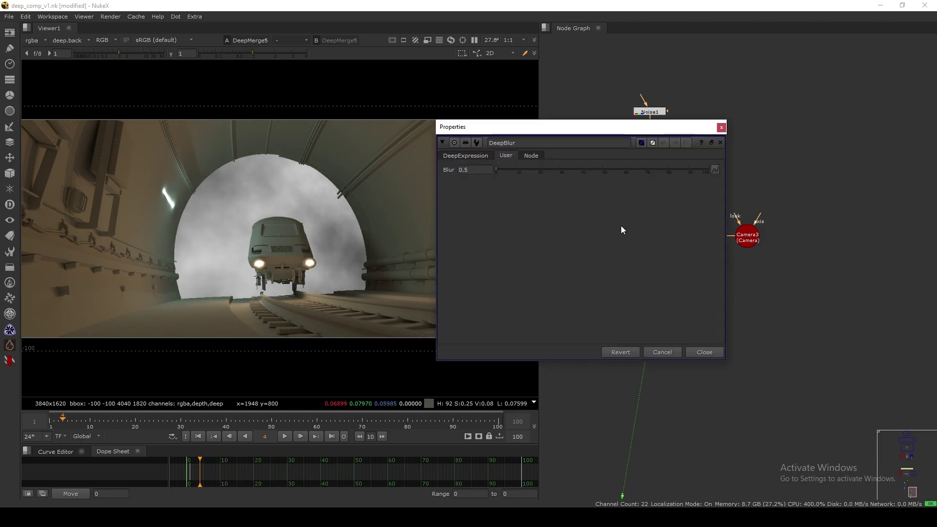
{"action": "left_click_drag", "start_coordinate": [584, 131], "coordinate": [536, 159]}
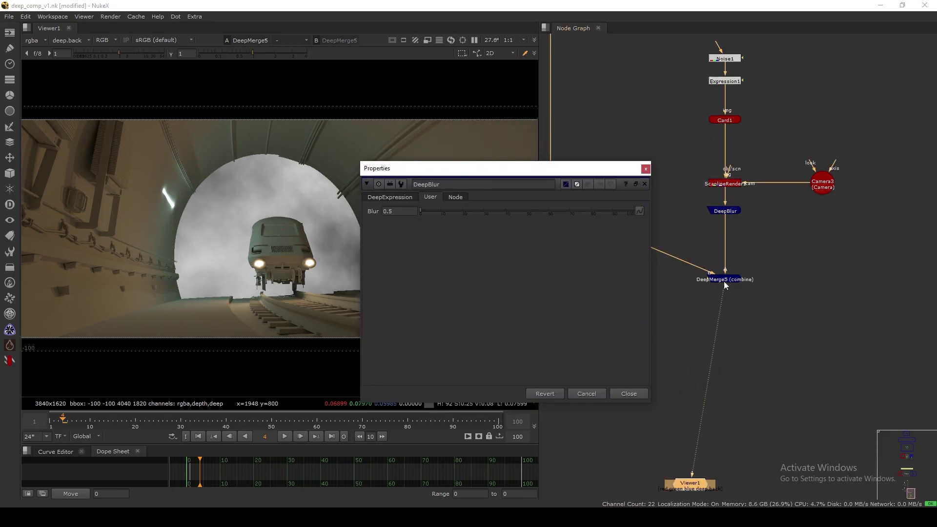
{"action": "left_click", "coordinate": [726, 281]}
{"action": "key", "text": "1"}
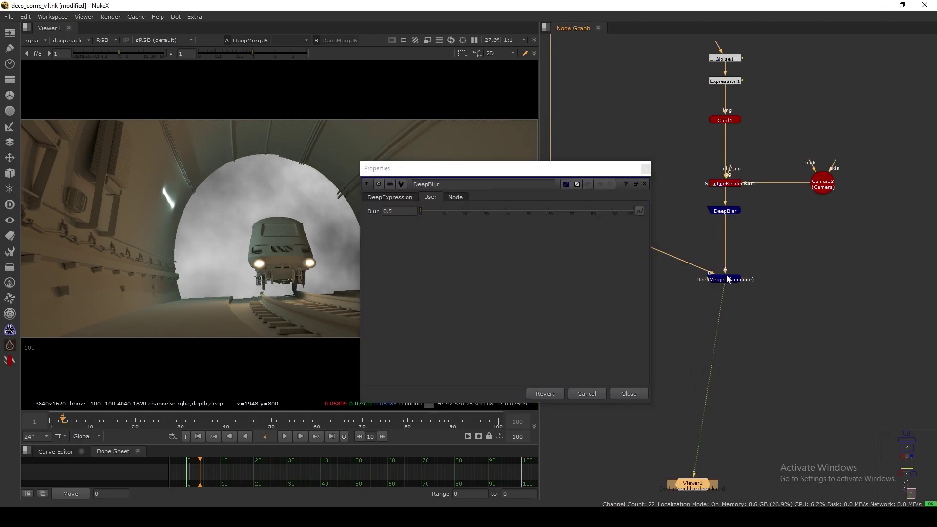
Set the DeepBlur node's blur to 4 and close its properties
{"action": "left_click", "coordinate": [509, 216]}
{"action": "left_click_drag", "start_coordinate": [434, 168], "coordinate": [527, 122]}
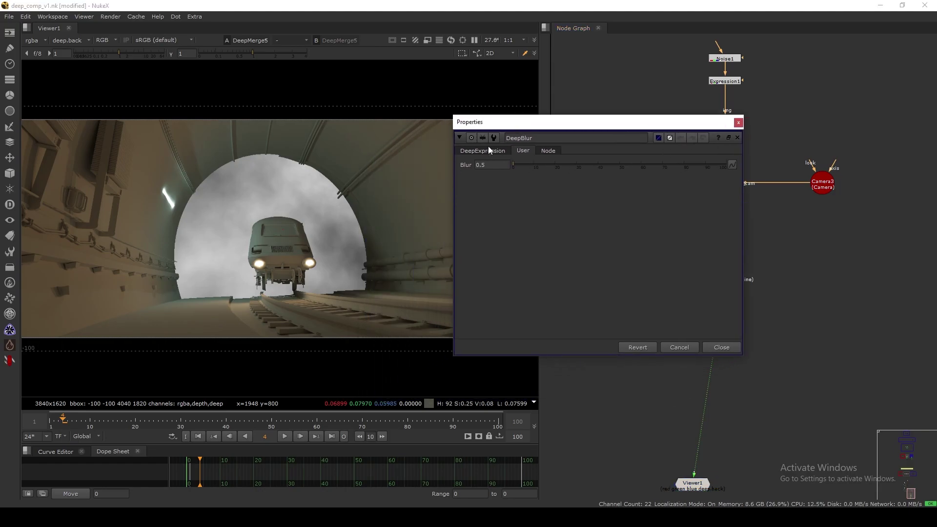
{"action": "scroll", "coordinate": [305, 225], "scroll_direction": "up", "scroll_amount": 5}
{"action": "left_click", "coordinate": [496, 165]}
{"action": "left_click_drag", "start_coordinate": [498, 165], "coordinate": [477, 188]}
{"action": "type", "text": "4"}
{"action": "key", "text": "Return"}
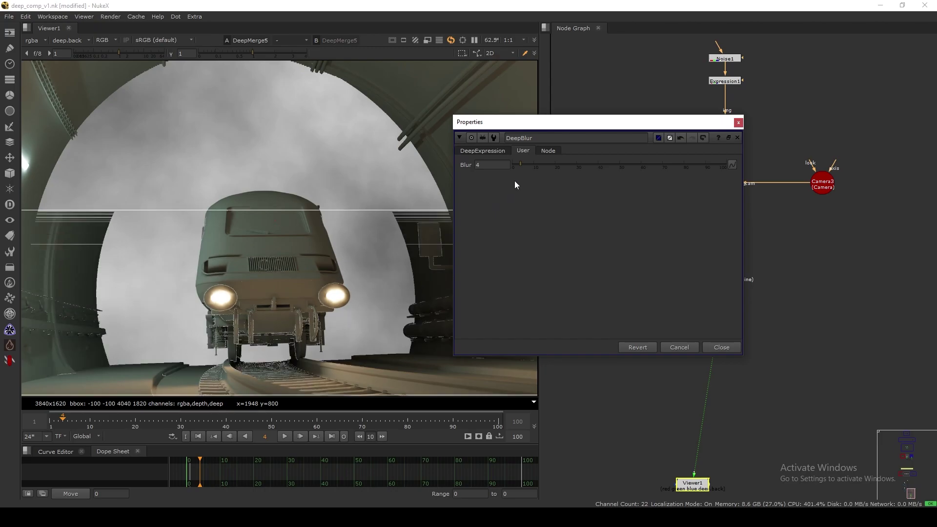
{"action": "left_click", "coordinate": [738, 123]}
Switch DeepMerge5's operation to holdout and swap its A and B inputs
{"action": "left_click_drag", "start_coordinate": [728, 280], "coordinate": [727, 259]}
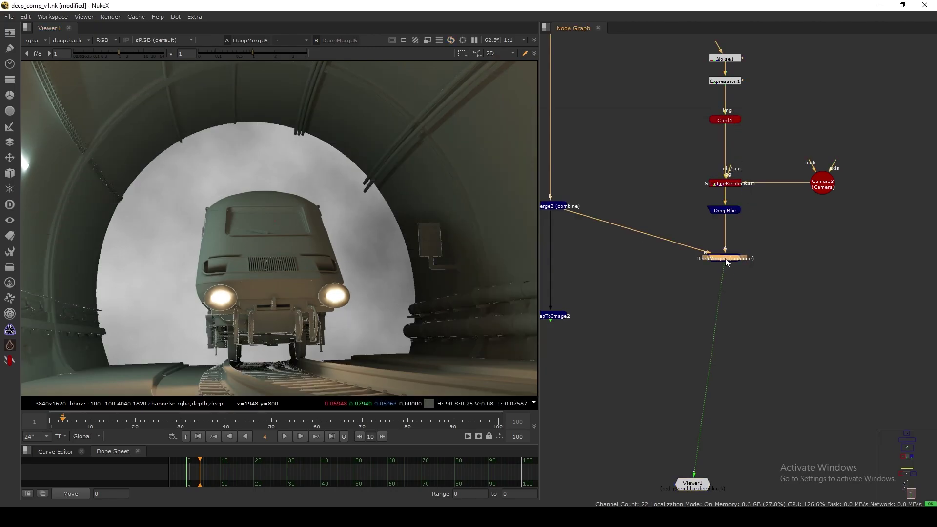
{"action": "double_click", "coordinate": [728, 259]}
{"action": "left_click", "coordinate": [524, 224]}
{"action": "left_click", "coordinate": [522, 233]}
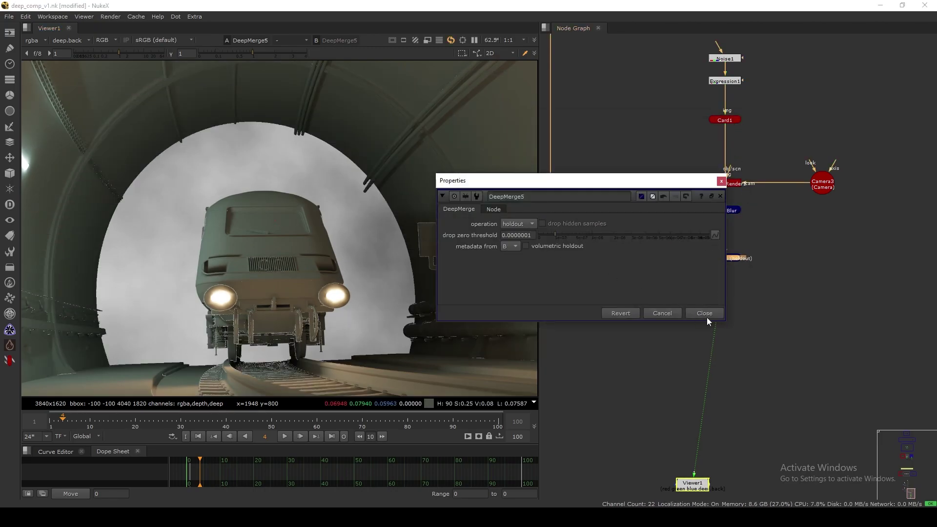
{"action": "left_click", "coordinate": [704, 312]}
{"action": "key", "text": "shift+x"}
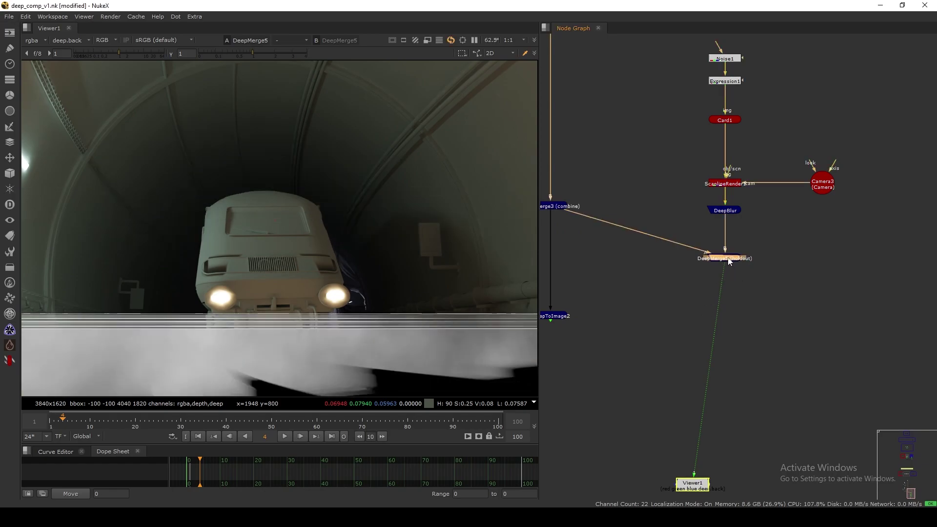
Try a DeepBlur blur of 2, and then set it to 5
{"action": "double_click", "coordinate": [727, 211]}
{"action": "double_click", "coordinate": [490, 162]}
{"action": "type", "text": "2"}
{"action": "key", "text": "Return"}
{"action": "double_click", "coordinate": [496, 163]}
{"action": "type", "text": "5"}
{"action": "key", "text": "Return"}
{"action": "left_click", "coordinate": [730, 347]}
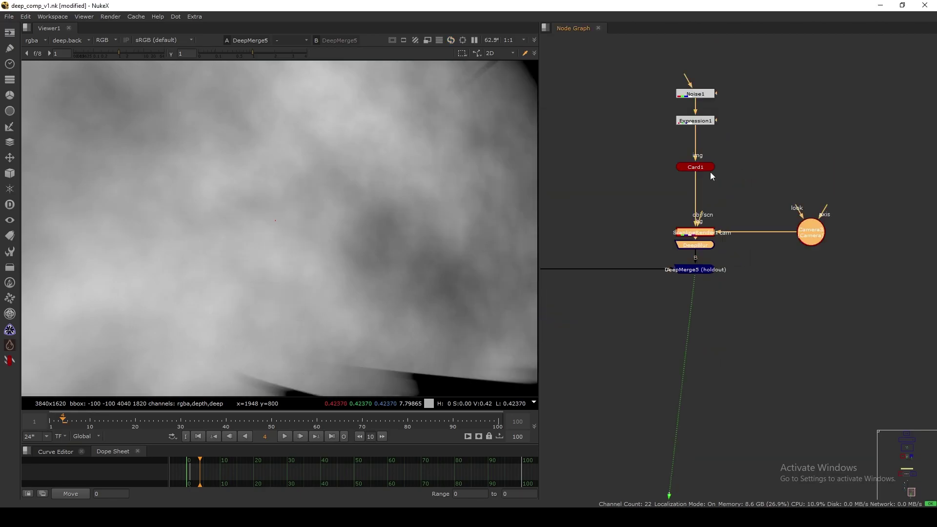
Move Card1 deeper into the tunnel, to about 5.72 in x and -9.17 in z
{"action": "double_click", "coordinate": [700, 167]}
{"action": "left_click_drag", "start_coordinate": [453, 317], "coordinate": [450, 317]}
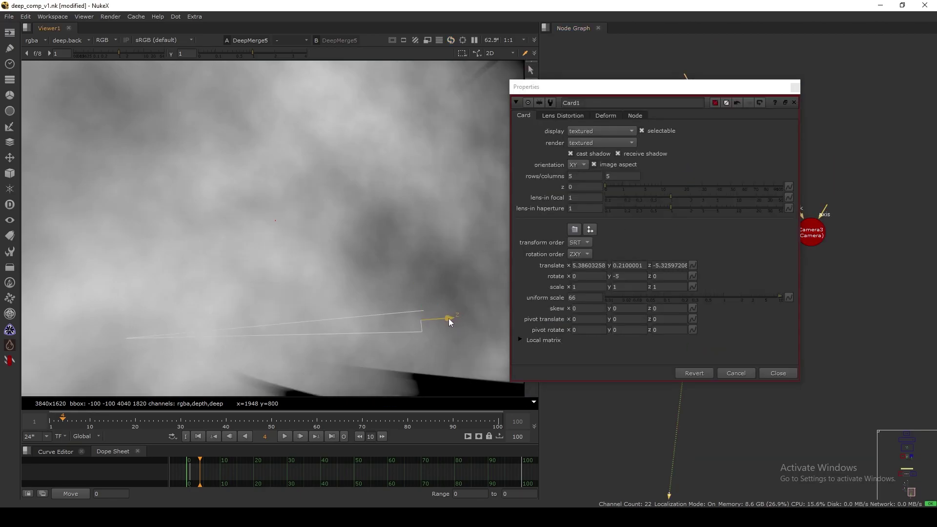
{"action": "left_click_drag", "start_coordinate": [449, 318], "coordinate": [446, 318]}
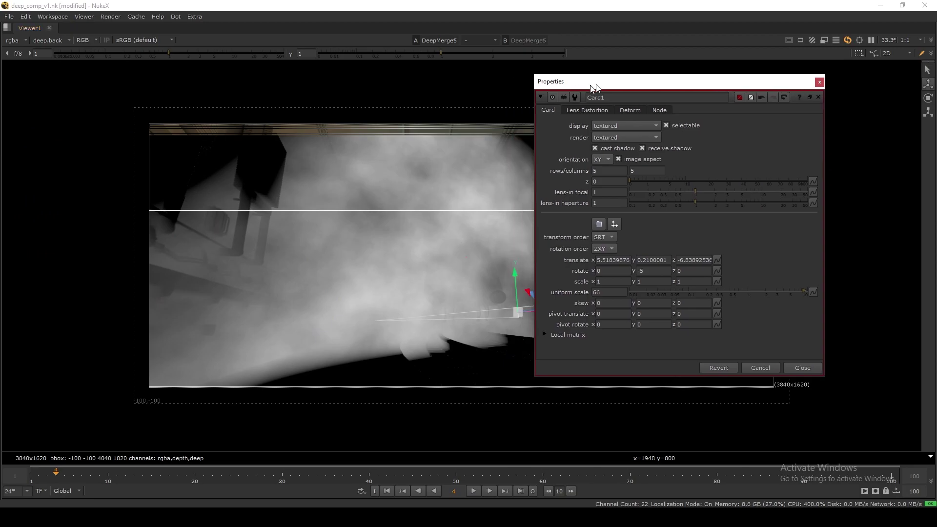
{"action": "left_click_drag", "start_coordinate": [591, 85], "coordinate": [650, 76]}
{"action": "middle_click_drag", "start_coordinate": [477, 268], "coordinate": [363, 288]}
{"action": "left_click_drag", "start_coordinate": [429, 332], "coordinate": [368, 335]}
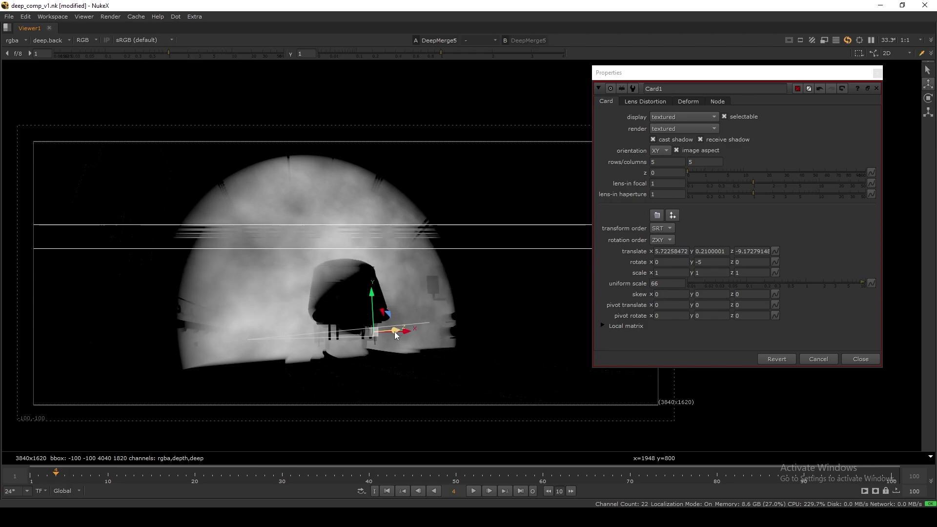
{"action": "key", "text": "space"}
{"action": "left_click", "coordinate": [849, 359]}
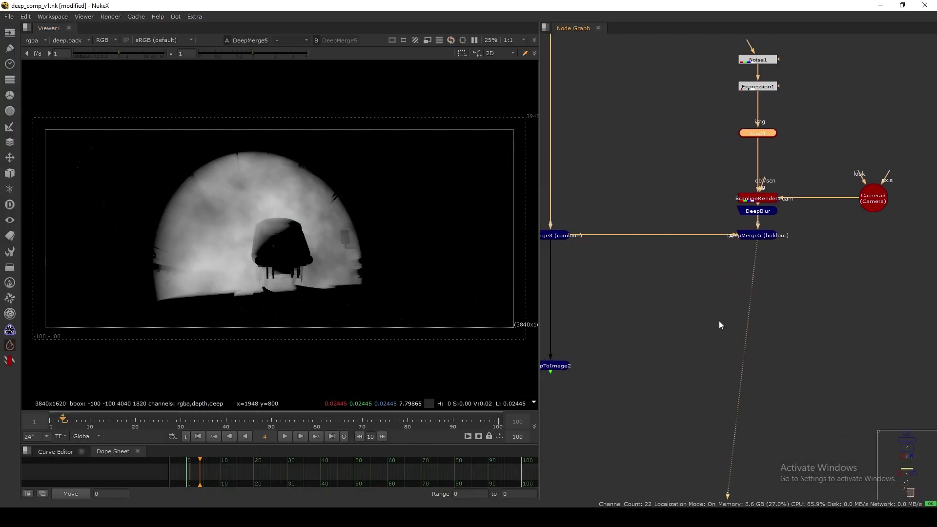
Duplicate DeepToImage2, connect the copy below DeepMerge5 and view its output
{"action": "left_click", "coordinate": [763, 237]}
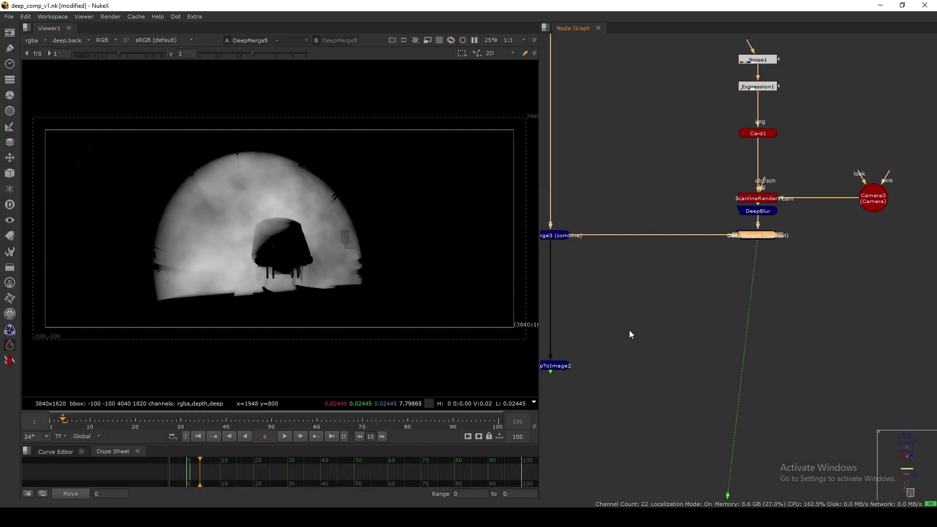
{"action": "left_click", "coordinate": [560, 367]}
{"action": "key", "text": "ctrl+c"}
{"action": "left_click", "coordinate": [703, 297]}
{"action": "key", "text": "ctrl+v"}
{"action": "left_click_drag", "start_coordinate": [704, 298], "coordinate": [755, 279]}
{"action": "key", "text": "1"}
{"action": "left_click_drag", "start_coordinate": [800, 256], "coordinate": [756, 278]}
Add a Merge node that places DeepToImage3 over DeepToImage2
{"action": "left_click", "coordinate": [724, 334]}
{"action": "key", "text": "m"}
{"action": "left_click", "coordinate": [691, 219]}
{"action": "left_click_drag", "start_coordinate": [693, 326], "coordinate": [557, 364]}
Align Merge1 below DeepToImage2, route its A input through a dot under DeepToImage3, and view the composite
{"action": "left_click_drag", "start_coordinate": [719, 334], "coordinate": [701, 424]}
{"action": "middle_click_drag", "start_coordinate": [701, 424], "coordinate": [778, 374]}
{"action": "left_click_drag", "start_coordinate": [778, 374], "coordinate": [634, 400]}
{"action": "left_click_drag", "start_coordinate": [628, 318], "coordinate": [628, 223]}
{"action": "left_click_drag", "start_coordinate": [632, 401], "coordinate": [632, 303]}
{"action": "key", "text": "alt+d"}
{"action": "left_click", "coordinate": [632, 301]}
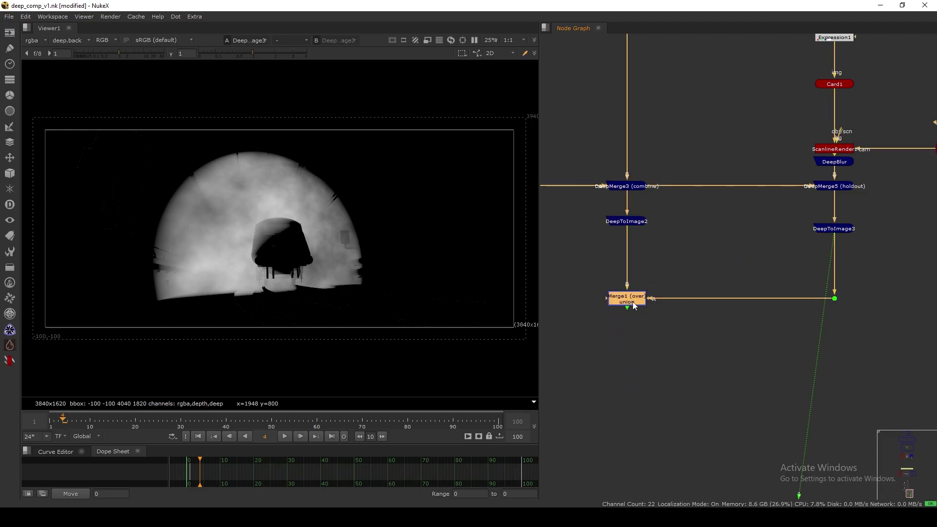
{"action": "key", "text": "1"}
{"action": "left_click", "coordinate": [620, 314]}
{"action": "scroll", "coordinate": [302, 283], "scroll_direction": "up", "scroll_amount": 3}
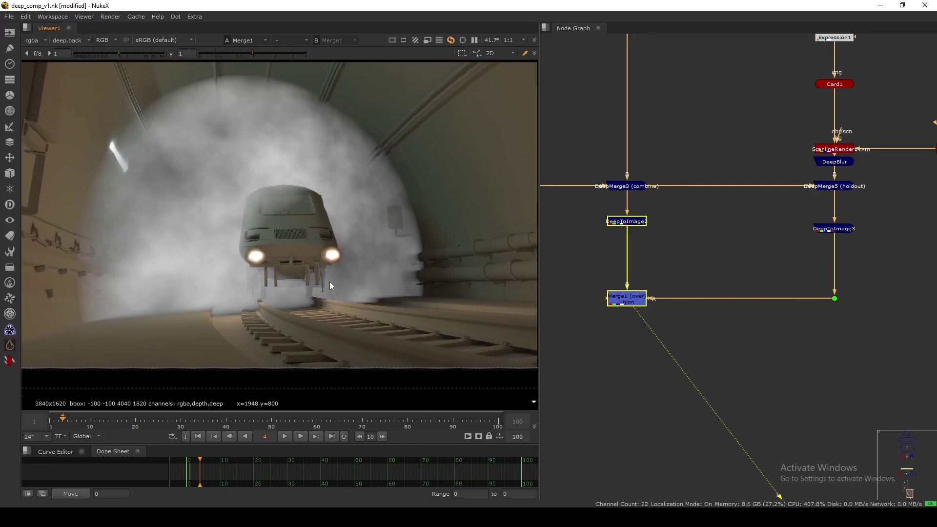
Create a DeepMerge that combines DeepMerge3 with ScanlineRender1 directly, and view it for comparison
{"action": "left_click", "coordinate": [697, 241]}
{"action": "middle_click_drag", "start_coordinate": [696, 235], "coordinate": [649, 277]}
{"action": "left_click", "coordinate": [594, 232], "text": "ctrl"}
{"action": "left_click", "coordinate": [652, 267], "text": "ctrl"}
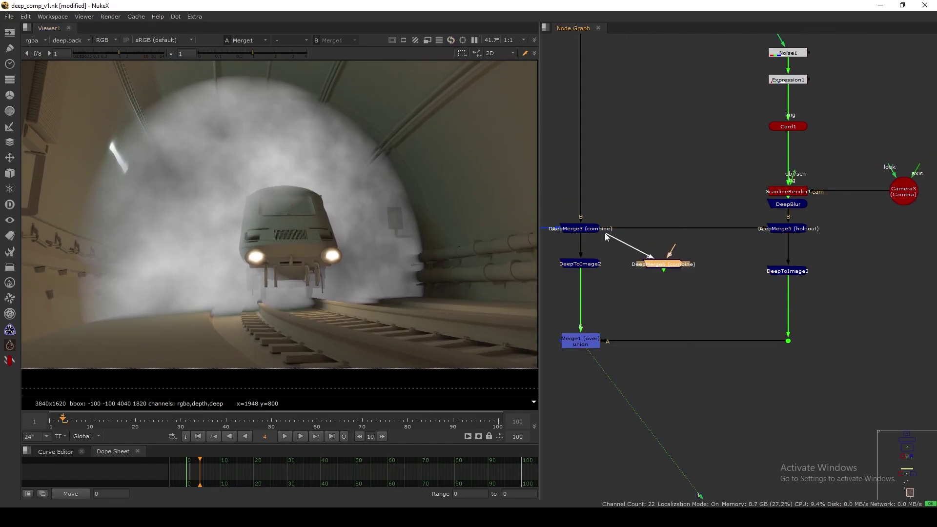
{"action": "left_click_drag", "start_coordinate": [779, 204], "coordinate": [790, 216]}
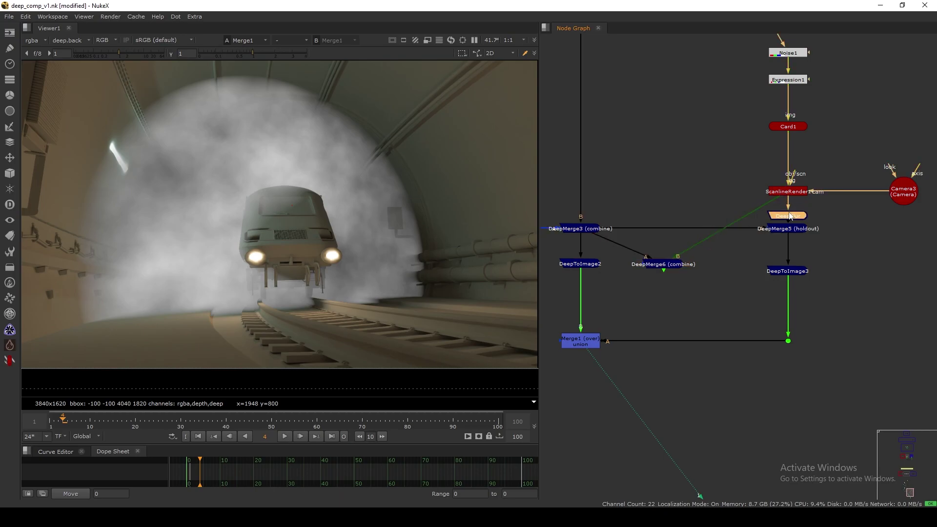
{"action": "key", "text": "1"}
{"action": "left_click", "coordinate": [669, 270]}
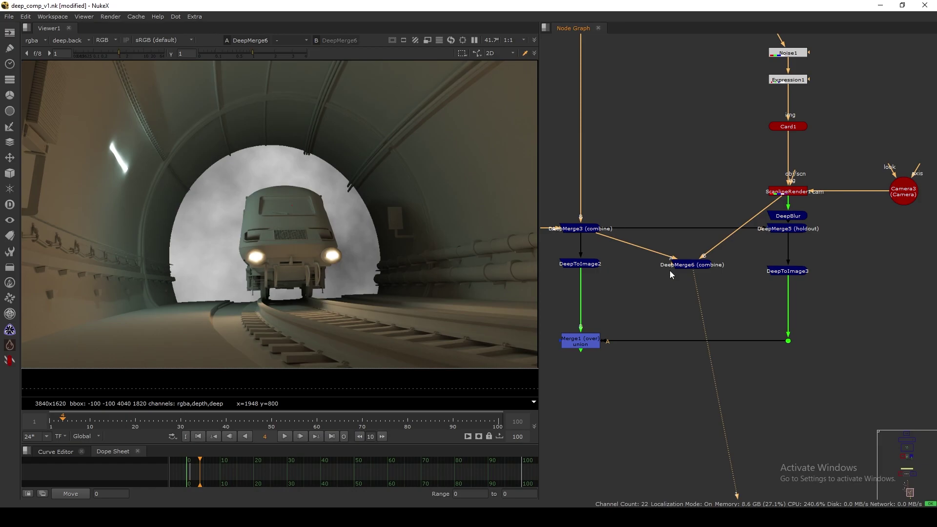
Compare the unblurred DeepMerge6 combine with the blurred holdout composite in Merge1 by alternating between them
{"action": "left_click", "coordinate": [592, 340]}
{"action": "key", "text": "2"}
{"action": "left_click", "coordinate": [560, 327]}
{"action": "key", "text": "1"}
{"action": "key", "text": "2"}
{"action": "key", "text": "1"}
{"action": "key", "text": "2"}
{"action": "key", "text": "1"}
{"action": "key", "text": "2"}
{"action": "key", "text": "1"}
{"action": "key", "text": "2"}
{"action": "key", "text": "1"}
{"action": "key", "text": "2"}
{"action": "key", "text": "1"}
{"action": "key", "text": "2"}
{"action": "key", "text": "1"}
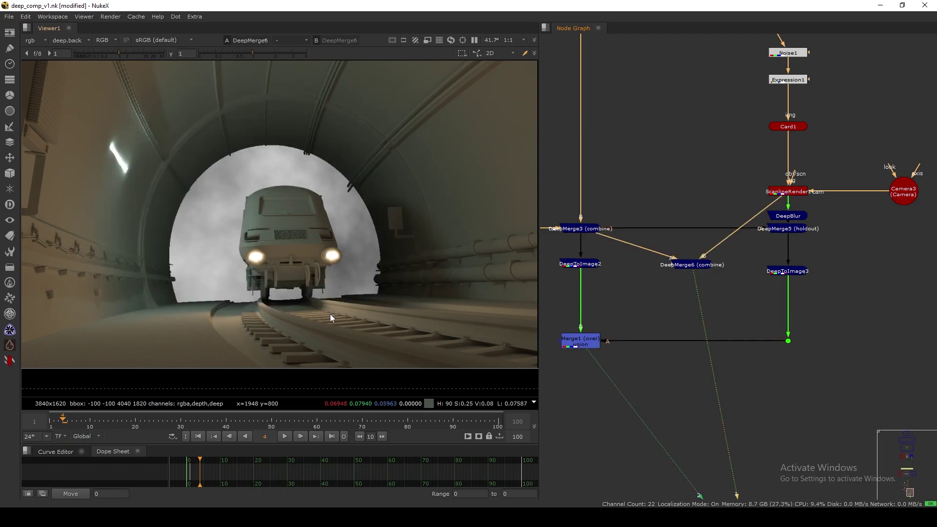
{"action": "key", "text": "2"}
{"action": "key", "text": "1"}
{"action": "key", "text": "2"}
{"action": "key", "text": "1"}
{"action": "key", "text": "2"}
{"action": "key", "text": "1"}
{"action": "key", "text": "2"}
{"action": "key", "text": "1"}
{"action": "key", "text": "2"}
{"action": "key", "text": "1"}
{"action": "key", "text": "2"}
{"action": "left_click_drag", "start_coordinate": [703, 264], "coordinate": [704, 272]}
{"action": "key", "text": "1"}
{"action": "key", "text": "2"}
Inspect the colour and alpha channels of DeepToImage3, then return the viewer to Merge1
{"action": "left_click", "coordinate": [779, 274]}
{"action": "key", "text": "1"}
{"action": "key", "text": "a"}
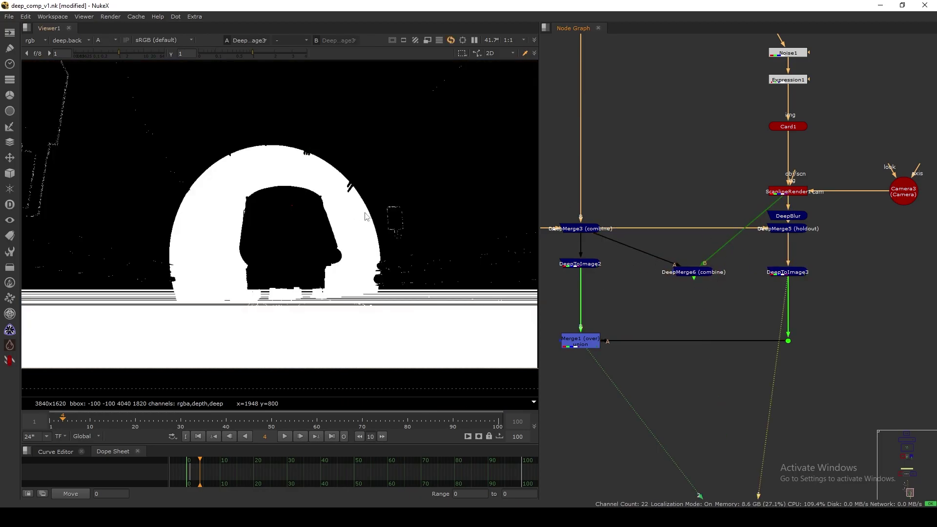
{"action": "key", "text": "a"}
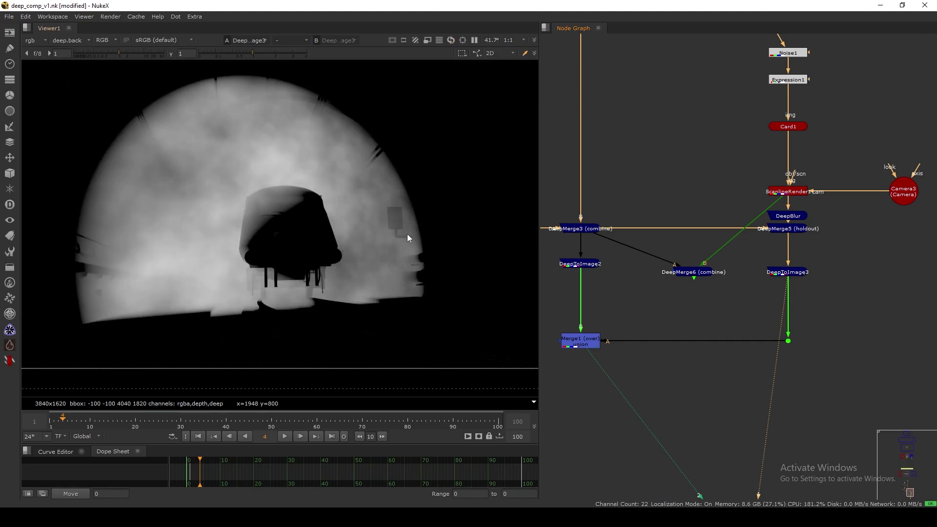
{"action": "left_click", "coordinate": [572, 340]}
{"action": "key", "text": "1"}
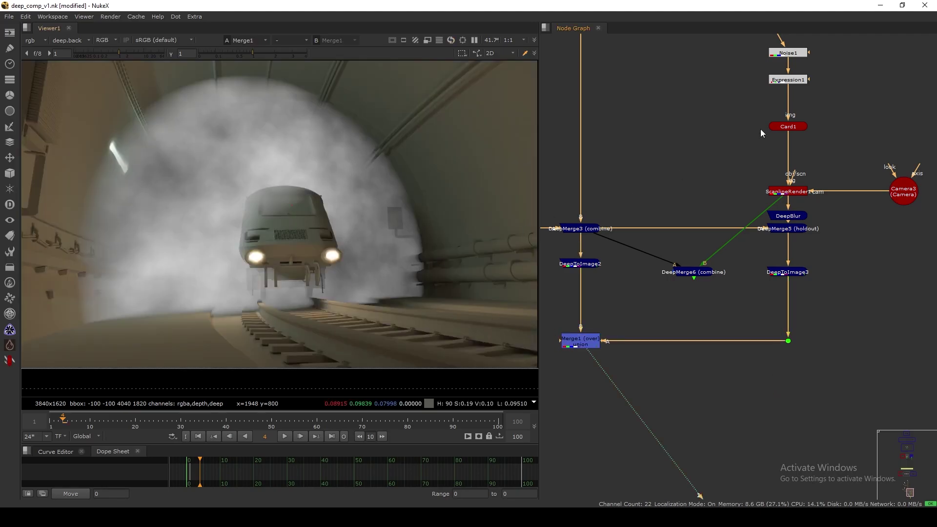
Set the DeepBlur node's blur to 7 and close its properties
{"action": "left_click_drag", "start_coordinate": [786, 129], "coordinate": [786, 132]}
{"action": "double_click", "coordinate": [797, 216]}
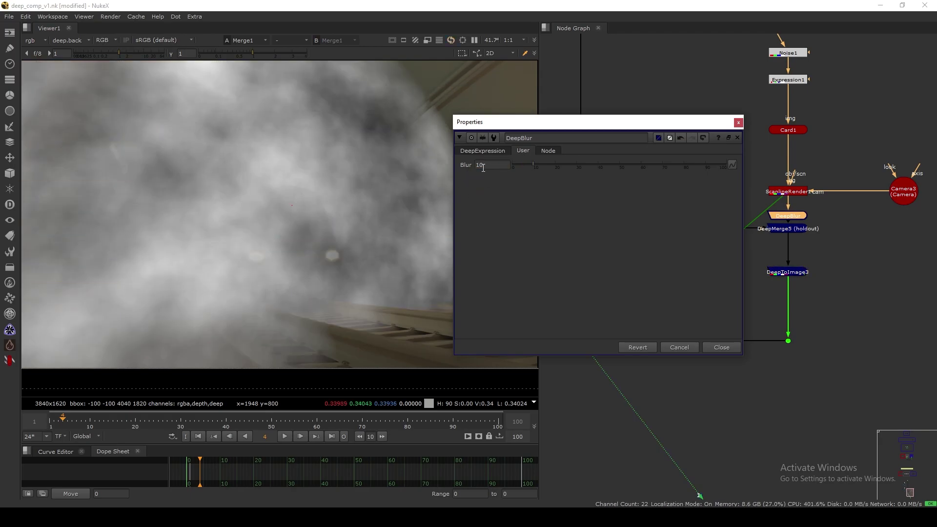
{"action": "key", "text": "ctrl+a"}
{"action": "type", "text": "7"}
{"action": "key", "text": "Return"}
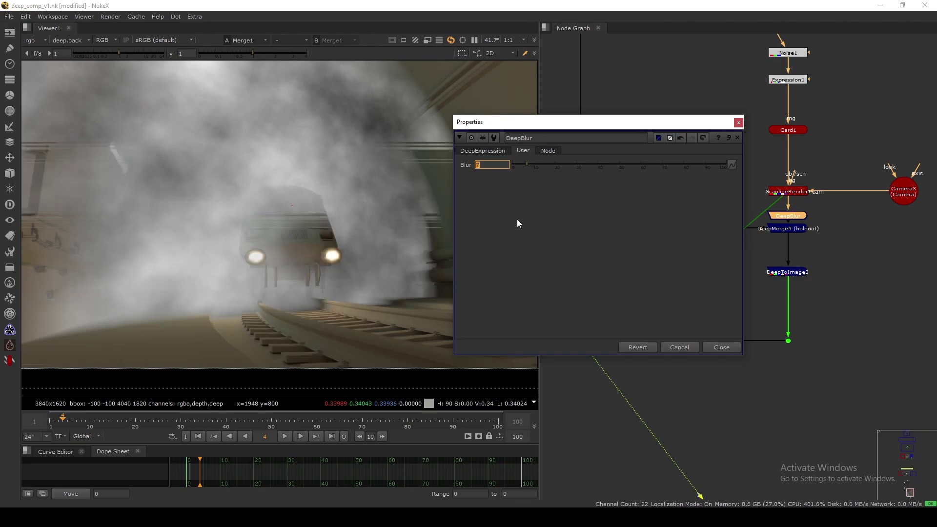
{"action": "left_click", "coordinate": [720, 347]}
Push Card1 farther back to about 5.82 in x and -10.25 in z, and check the composite at full size
{"action": "double_click", "coordinate": [784, 129]}
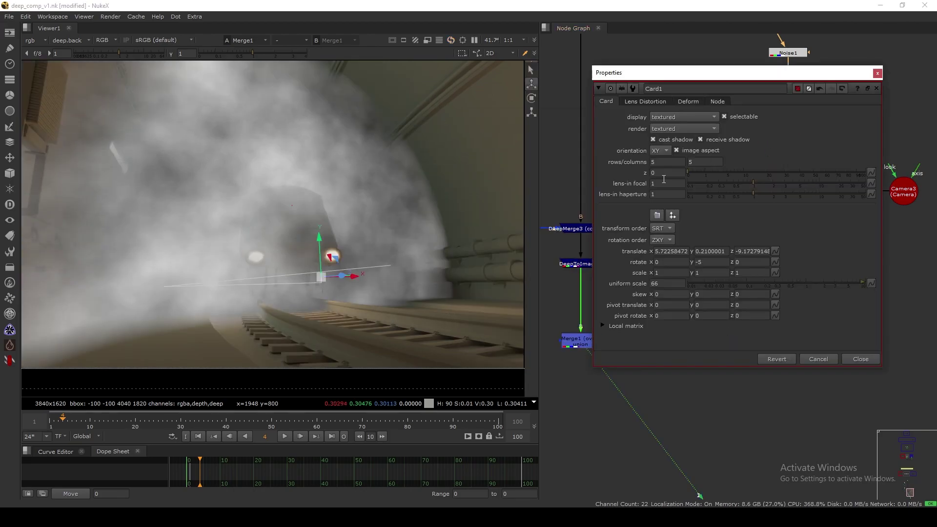
{"action": "left_click_drag", "start_coordinate": [340, 277], "coordinate": [285, 306]}
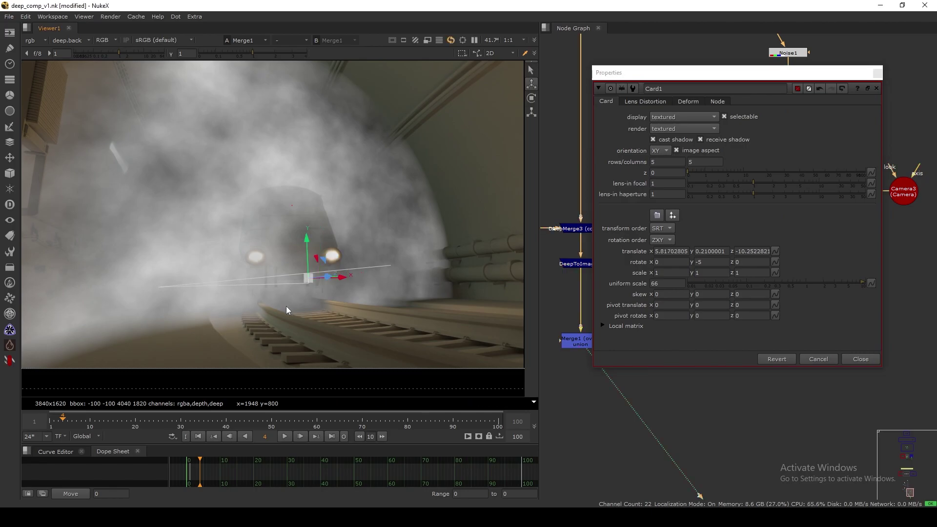
{"action": "key", "text": "space"}
{"action": "middle_click_drag", "start_coordinate": [349, 325], "coordinate": [475, 321]}
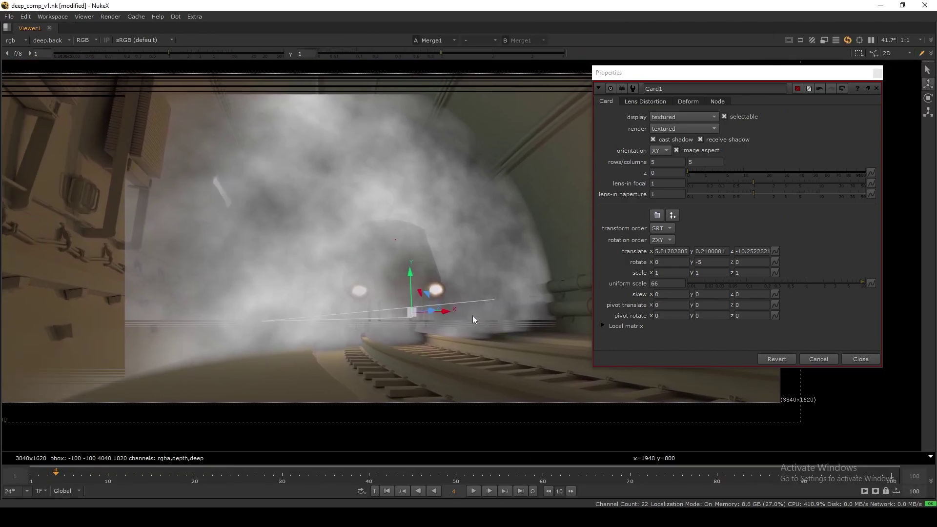
{"action": "left_click", "coordinate": [860, 359]}
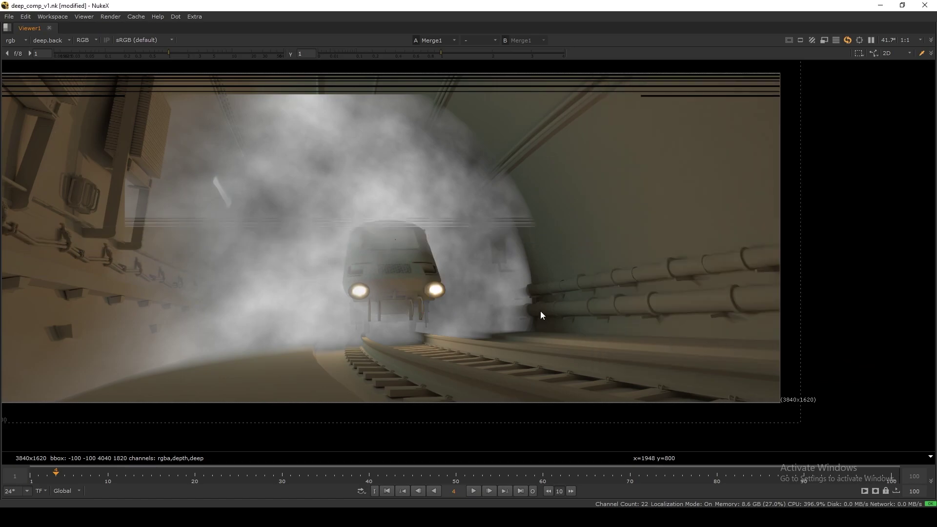
Return to the node graph layout and delete DeepMerge6
{"action": "key", "text": "space"}
{"action": "left_click_drag", "start_coordinate": [696, 306], "coordinate": [692, 300]}
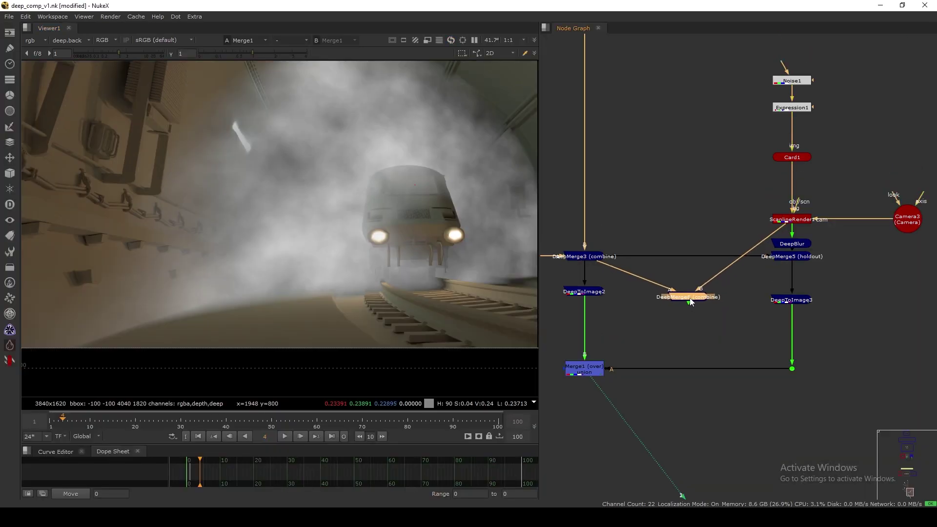
{"action": "key", "text": "Delete"}
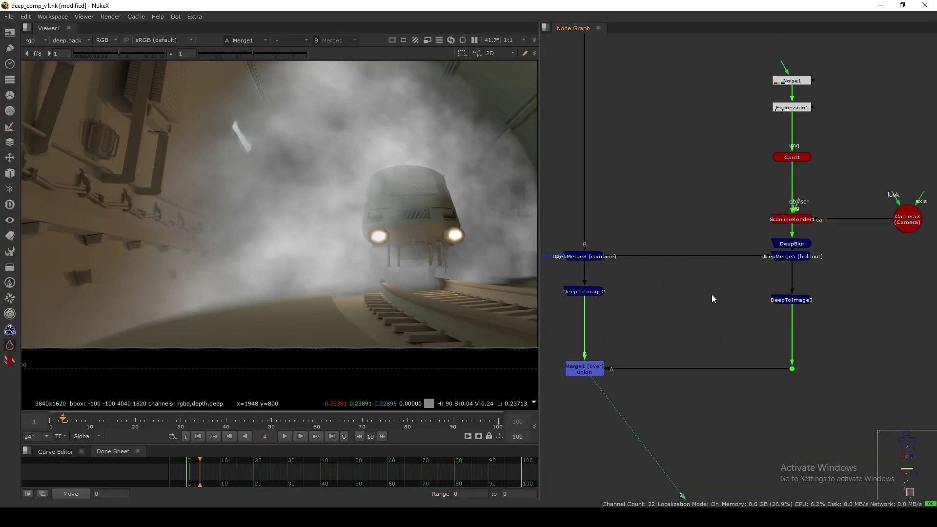
Rearrange the noise branch so ScanlineRender1 and Camera3 sit level just below Card1, well above DeepBlur
{"action": "middle_click_drag", "start_coordinate": [711, 296], "coordinate": [656, 345]}
{"action": "left_click_drag", "start_coordinate": [716, 243], "coordinate": [716, 263], "text": "ctrl"}
{"action": "left_click_drag", "start_coordinate": [723, 306], "coordinate": [723, 257], "text": "ctrl"}
{"action": "left_click", "coordinate": [785, 252]}
{"action": "left_click_drag", "start_coordinate": [825, 258], "coordinate": [788, 262]}
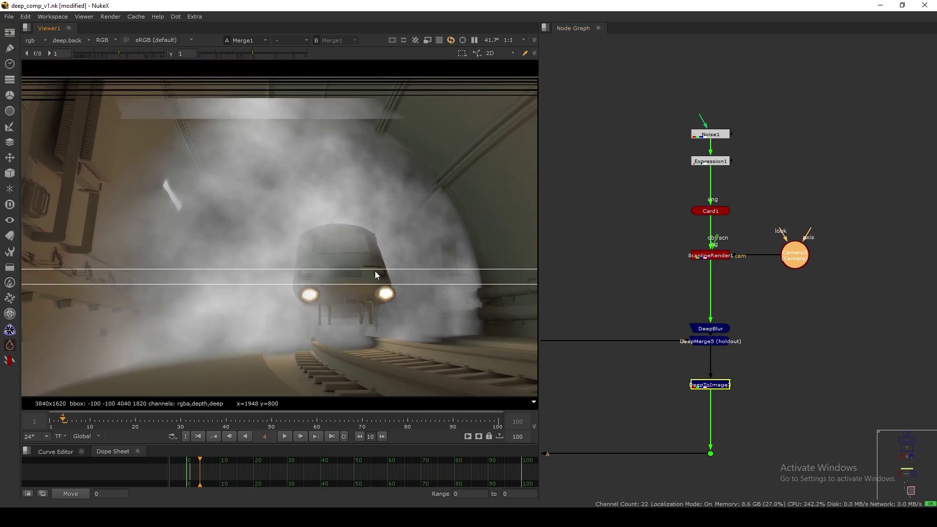
Examine the train's edges and headlights up close where they blend into the fog
{"action": "middle_click_drag", "start_coordinate": [685, 288], "coordinate": [656, 257]}
{"action": "scroll", "coordinate": [385, 287], "scroll_direction": "up", "scroll_amount": 10}
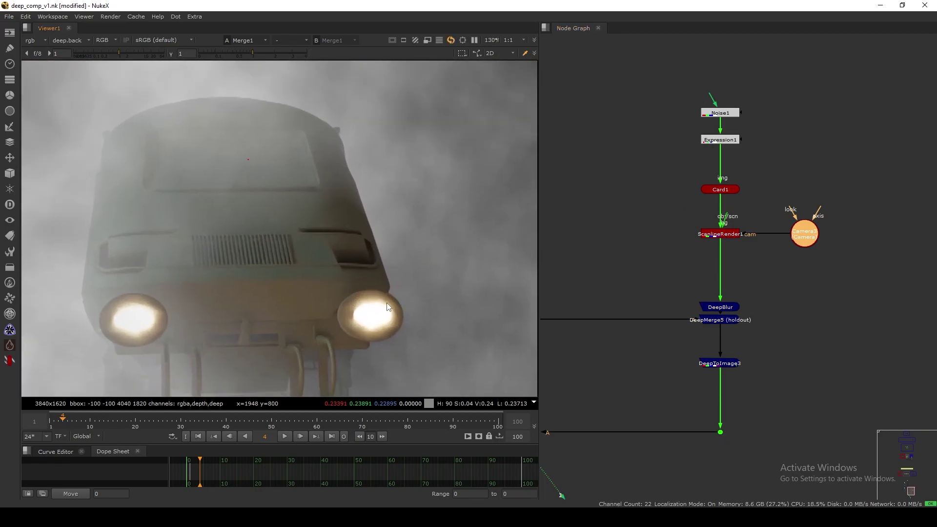
{"action": "middle_click_drag", "start_coordinate": [374, 390], "coordinate": [408, 238]}
{"action": "scroll", "coordinate": [368, 288], "scroll_direction": "up", "scroll_amount": 3}
{"action": "scroll", "coordinate": [367, 288], "scroll_direction": "down", "scroll_amount": 5}
{"action": "middle_click_drag", "start_coordinate": [234, 317], "coordinate": [361, 332]}
{"action": "scroll", "coordinate": [361, 332], "scroll_direction": "up", "scroll_amount": 3}
{"action": "scroll", "coordinate": [339, 332], "scroll_direction": "down", "scroll_amount": 1}
{"action": "middle_click_drag", "start_coordinate": [306, 134], "coordinate": [349, 360]}
{"action": "scroll", "coordinate": [350, 360], "scroll_direction": "down", "scroll_amount": 2}
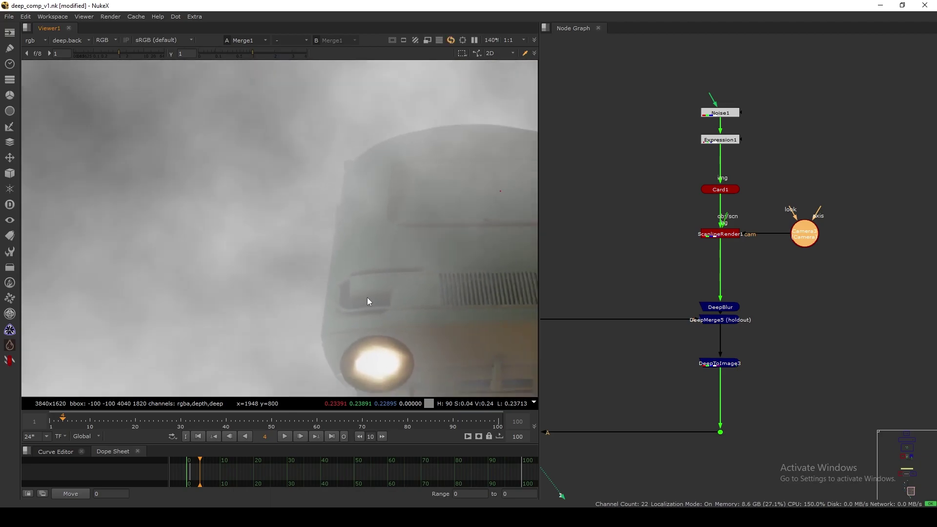
{"action": "middle_click_drag", "start_coordinate": [359, 299], "coordinate": [153, 346]}
Toggle Merge1 off and on to compare the train's edge with and without the fog
{"action": "middle_click_drag", "start_coordinate": [601, 281], "coordinate": [758, 208]}
{"action": "left_click", "coordinate": [669, 359]}
{"action": "key", "text": "d"}
{"action": "key", "text": "d"}
{"action": "scroll", "coordinate": [418, 319], "scroll_direction": "up", "scroll_amount": 5}
{"action": "key", "text": "d"}
{"action": "key", "text": "d"}
{"action": "key", "text": "d"}
{"action": "key", "text": "d"}
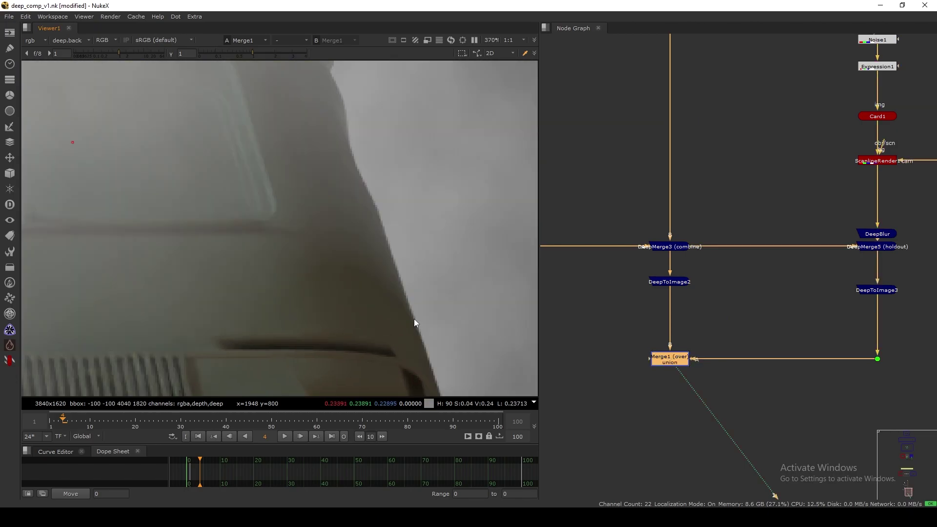
Inspect the train's edge at higher magnification by toggling Merge1 repeatedly, and return to the whole frame
{"action": "scroll", "coordinate": [414, 318], "scroll_direction": "up", "scroll_amount": 3}
{"action": "key", "text": "d"}
{"action": "key", "text": "d"}
{"action": "key", "text": "d"}
{"action": "key", "text": "d"}
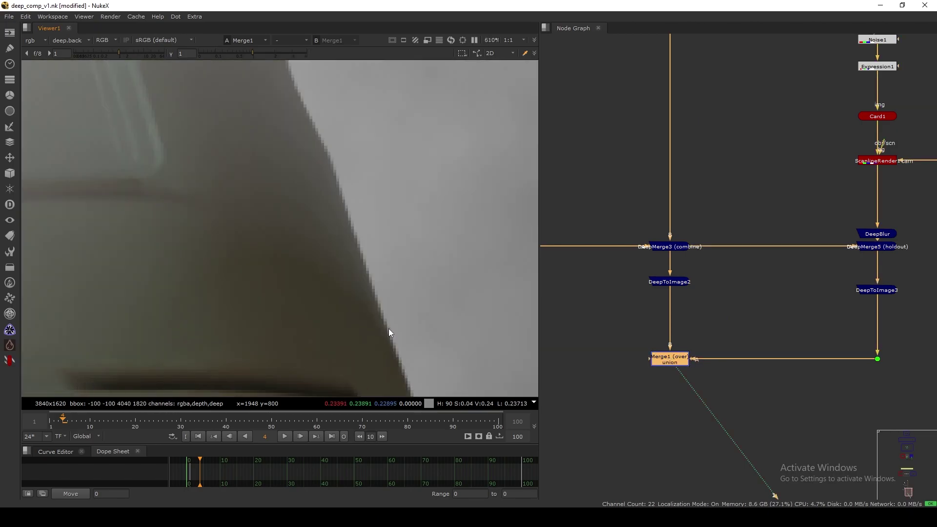
{"action": "key", "text": "f"}
Add a Grade node from ScanlineRender1 and set its gain to a colour sampled from the tunnel wall in the render
{"action": "left_click", "coordinate": [877, 117]}
{"action": "middle_click_drag", "start_coordinate": [881, 176], "coordinate": [709, 279]}
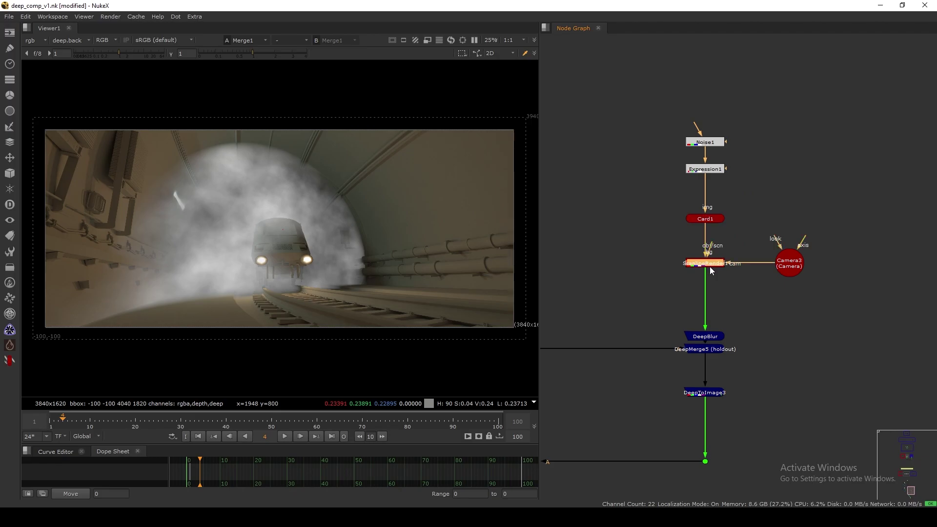
{"action": "key", "text": "g"}
{"action": "left_click_drag", "start_coordinate": [553, 122], "coordinate": [614, 111]}
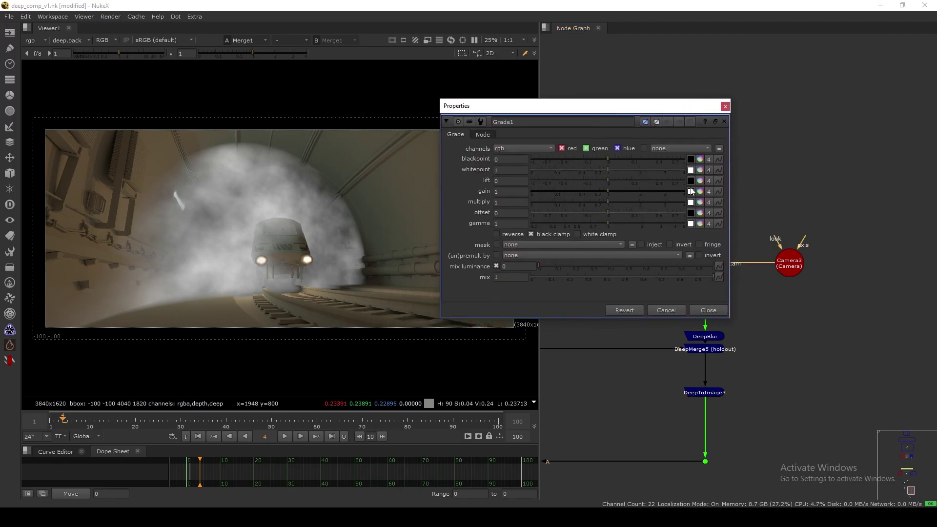
{"action": "left_click", "coordinate": [398, 213], "text": "ctrl"}
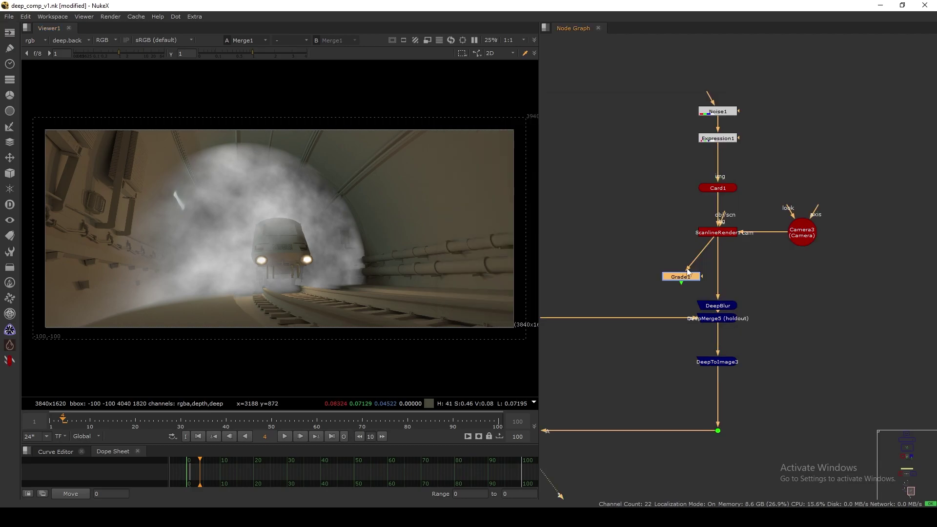
Detach Grade1 from ScanlineRender1 and insert it between DeepToImage3 and the dot feeding Merge1, with even spacing
{"action": "key", "text": "ctrl+d"}
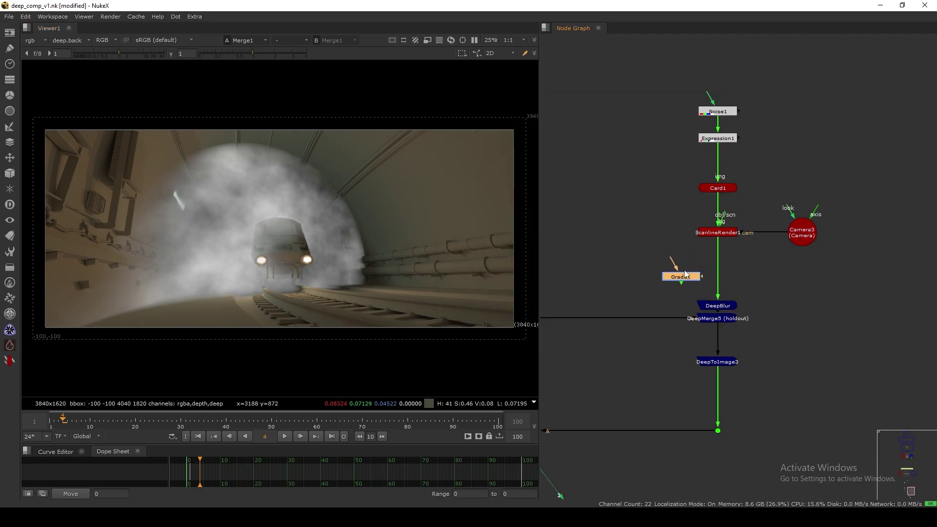
{"action": "left_click_drag", "start_coordinate": [703, 396], "coordinate": [723, 398]}
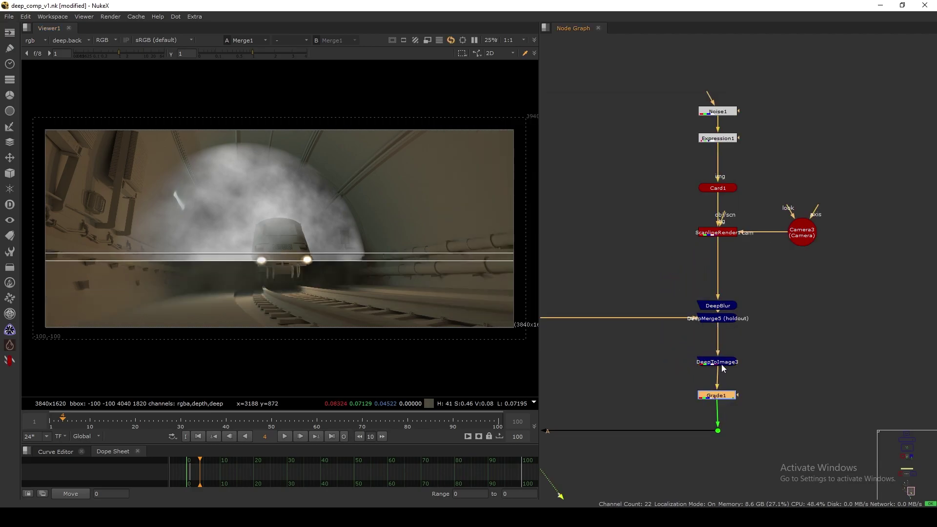
{"action": "left_click_drag", "start_coordinate": [716, 361], "coordinate": [716, 348]}
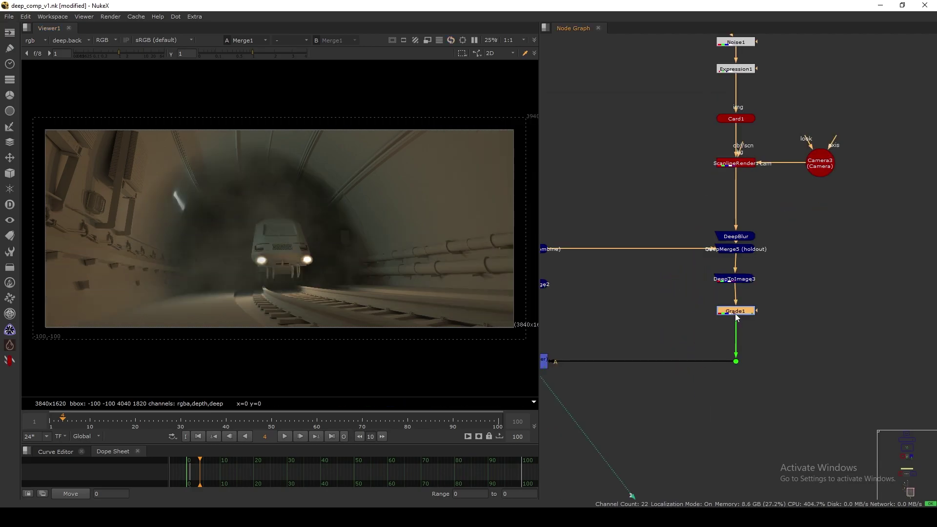
Raise Grade1's multiply value to brighten the tinted fog around the train
{"action": "double_click", "coordinate": [734, 314]}
{"action": "left_click", "coordinate": [630, 201]}
{"action": "left_click_drag", "start_coordinate": [630, 201], "coordinate": [651, 201]}
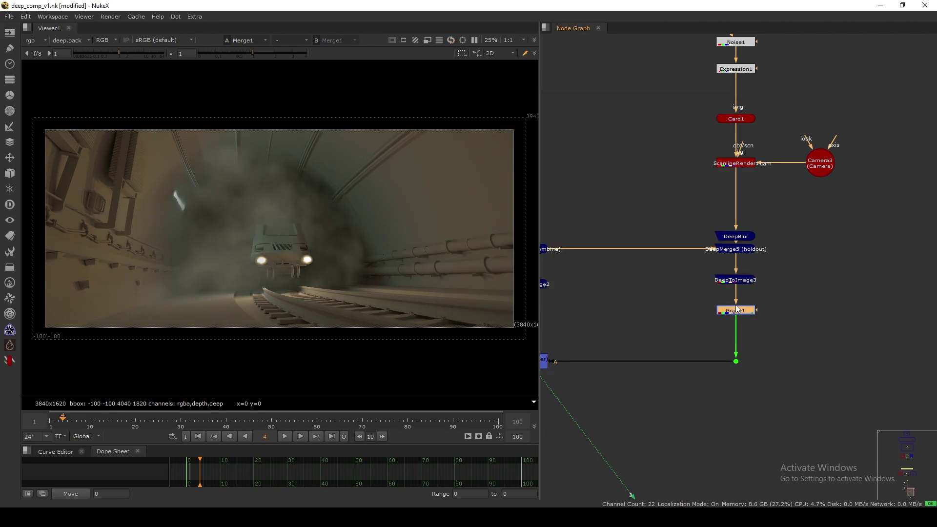
{"action": "middle_click_drag", "start_coordinate": [582, 325], "coordinate": [665, 273]}
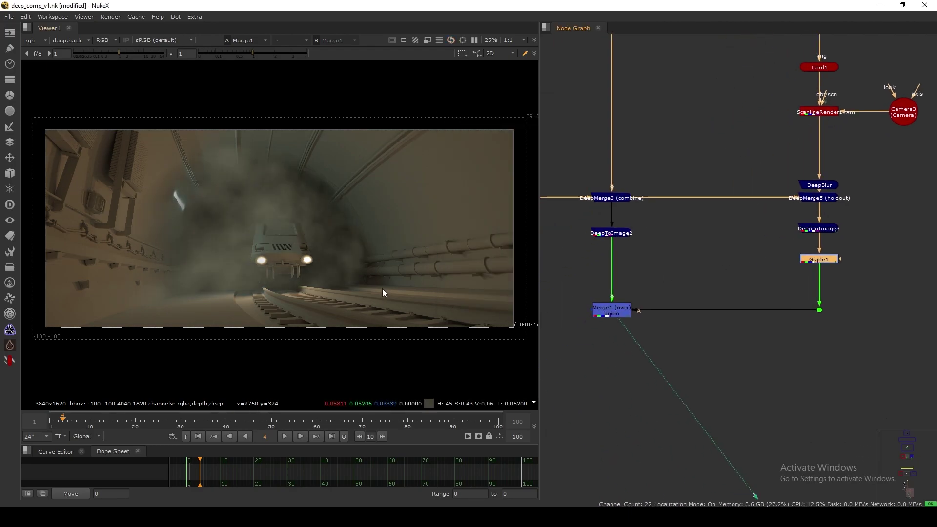
Move Card1 along its z axis to about z -10.74 so the fog sits further forward around the train
{"action": "middle_click_drag", "start_coordinate": [764, 144], "coordinate": [685, 305]}
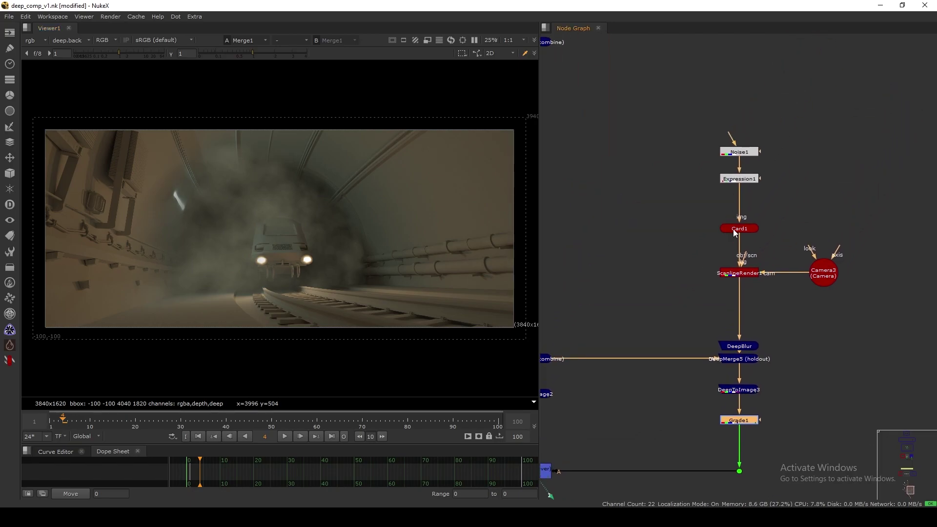
{"action": "double_click", "coordinate": [733, 229]}
{"action": "mouse_move", "coordinate": [309, 274]}
{"action": "left_mouse_down"}
{"action": "mouse_move", "coordinate": [339, 268]}
{"action": "mouse_move", "coordinate": [266, 301]}
{"action": "mouse_move", "coordinate": [274, 280]}
{"action": "mouse_move", "coordinate": [282, 277]}
{"action": "mouse_move", "coordinate": [232, 320]}
{"action": "mouse_move", "coordinate": [293, 278]}
{"action": "mouse_move", "coordinate": [327, 274]}
{"action": "mouse_move", "coordinate": [318, 274]}
{"action": "left_mouse_up"}
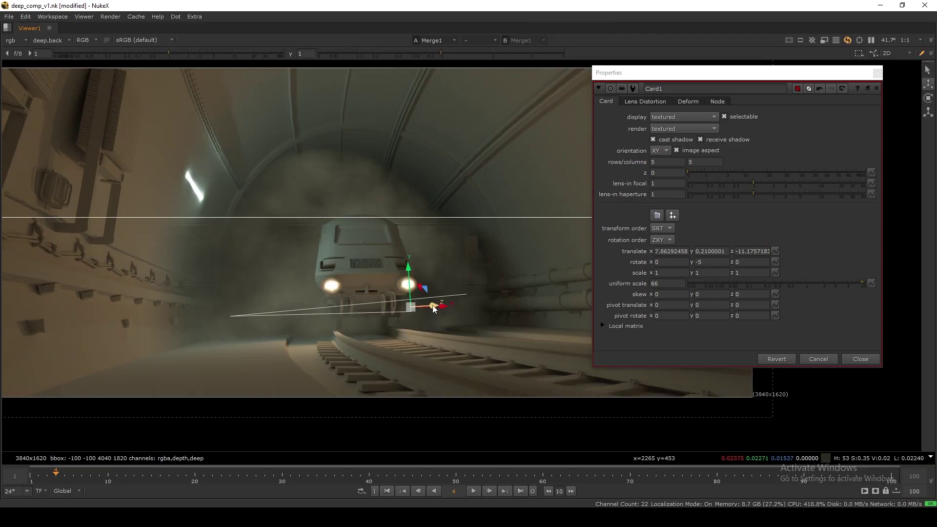
{"action": "left_click_drag", "start_coordinate": [432, 307], "coordinate": [444, 307]}
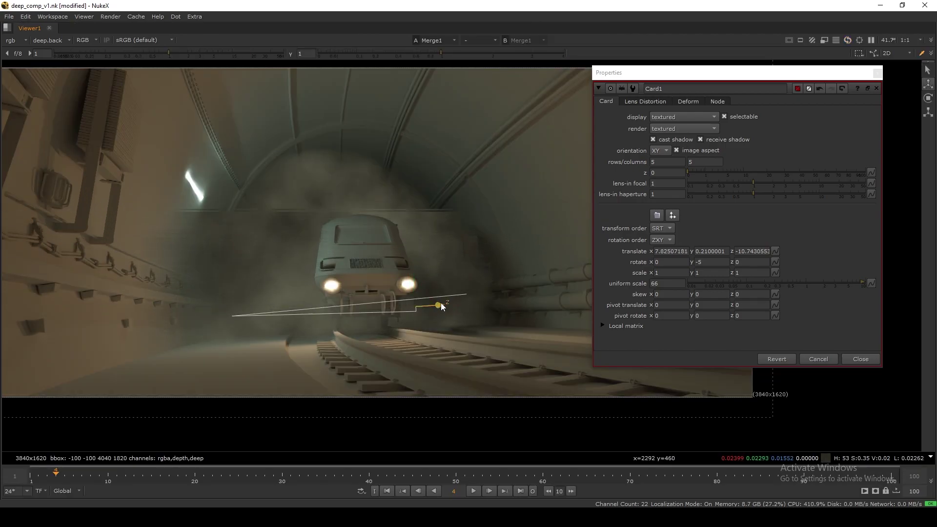
{"action": "key", "text": "space"}
{"action": "left_click", "coordinate": [856, 359]}
Shift Merge1 and the dot on its A input slightly lower in the node graph
{"action": "scroll", "coordinate": [753, 291], "scroll_direction": "down", "scroll_amount": 5}
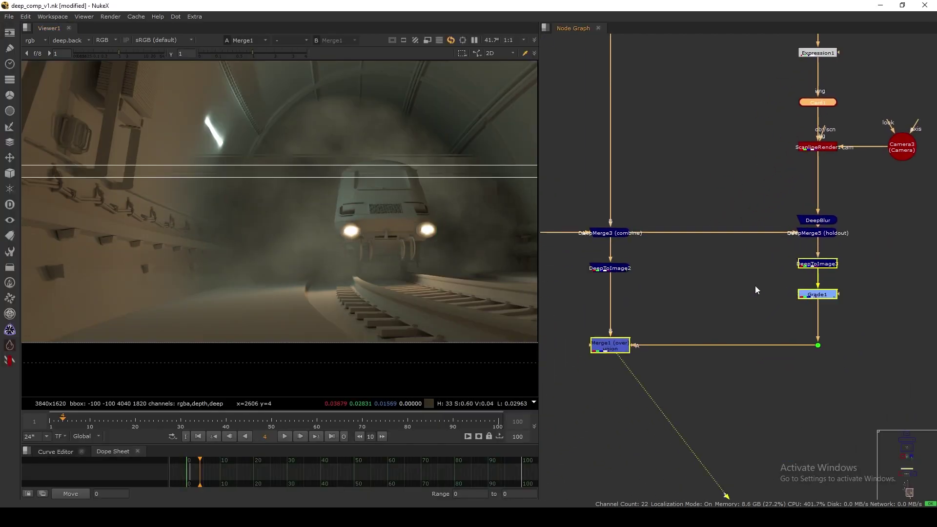
{"action": "left_click_drag", "start_coordinate": [627, 387], "coordinate": [831, 298]}
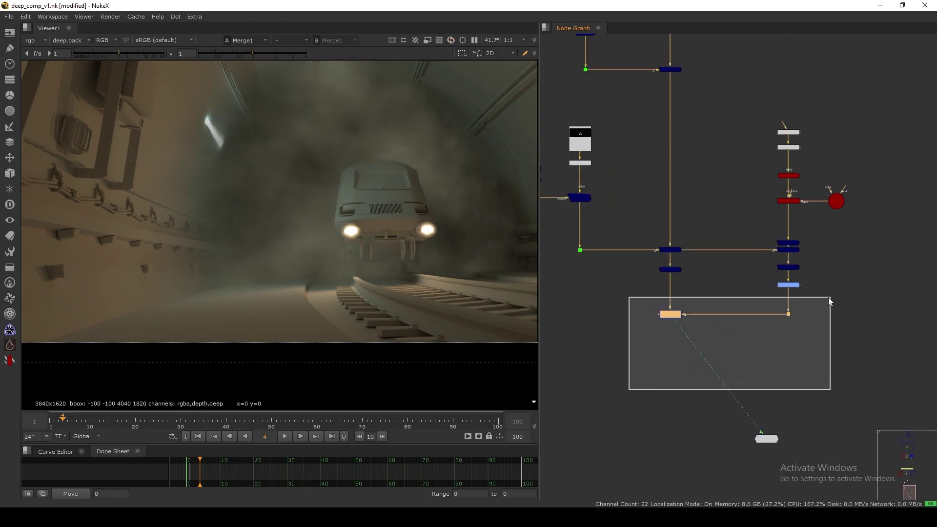
{"action": "left_click_drag", "start_coordinate": [674, 312], "coordinate": [682, 319]}
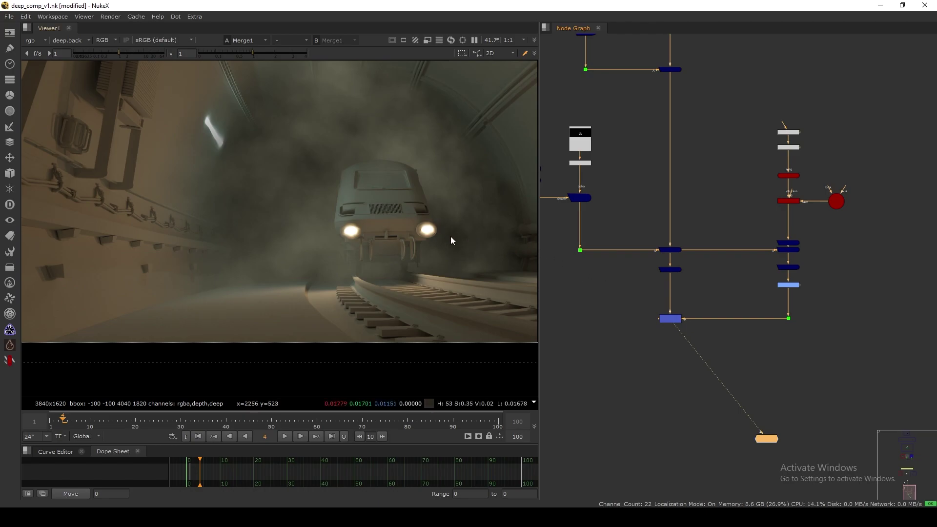
Examine the graded fog across the full frame and close up around the train's edge, grille and headlight
{"action": "key", "text": "f"}
{"action": "key", "text": "space"}
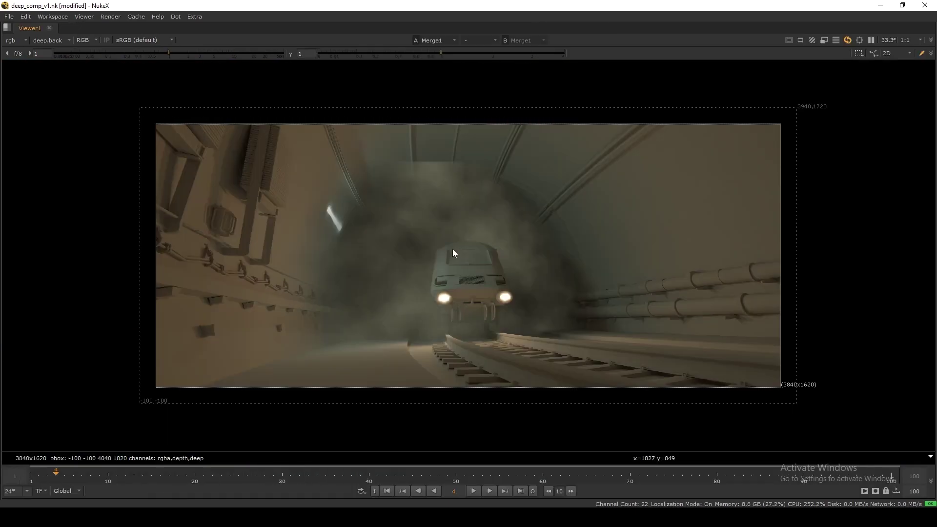
{"action": "scroll", "coordinate": [494, 209], "scroll_direction": "up", "scroll_amount": 1}
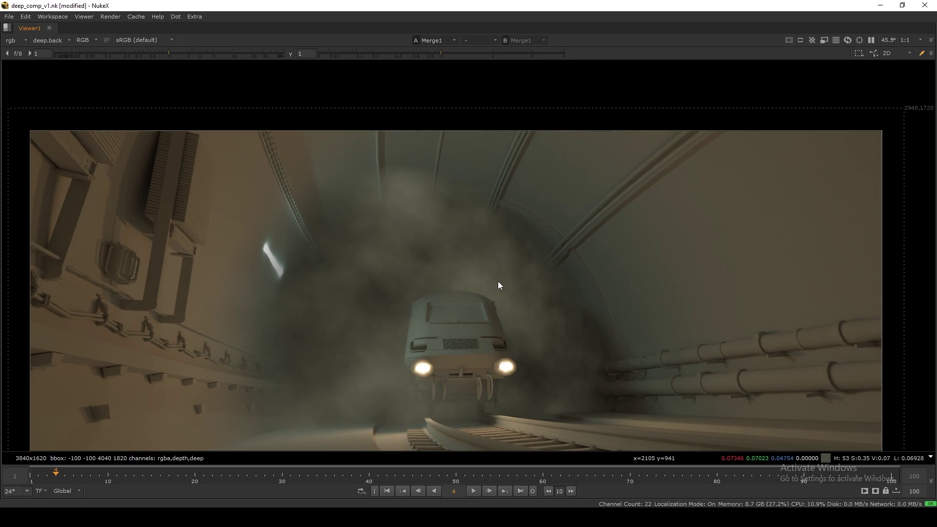
{"action": "scroll", "coordinate": [500, 283], "scroll_direction": "up", "scroll_amount": 8}
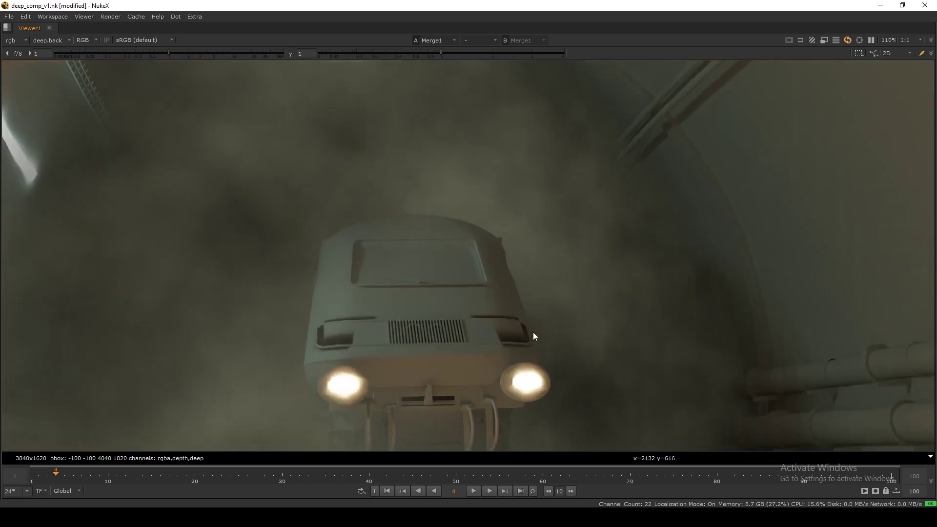
{"action": "scroll", "coordinate": [505, 241], "scroll_direction": "up", "scroll_amount": 4}
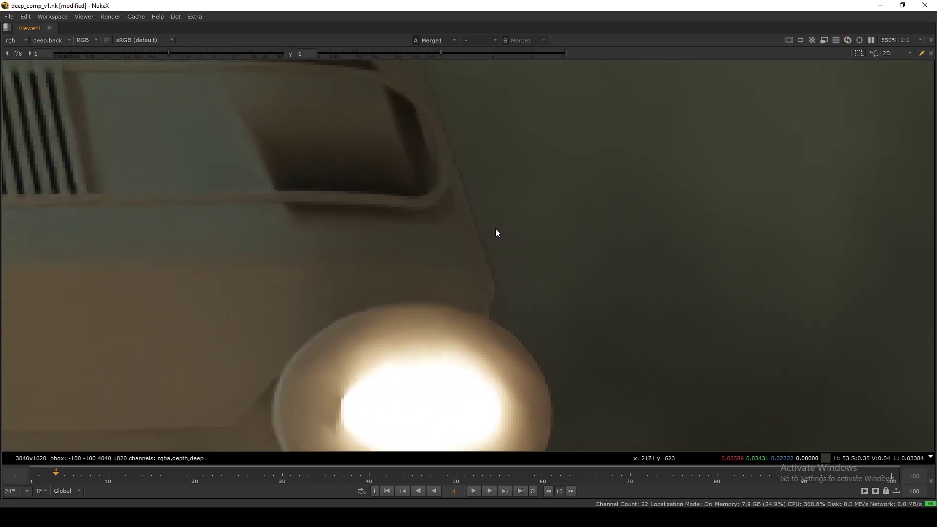
{"action": "scroll", "coordinate": [484, 258], "scroll_direction": "up", "scroll_amount": 2}
{"action": "key", "text": "space"}
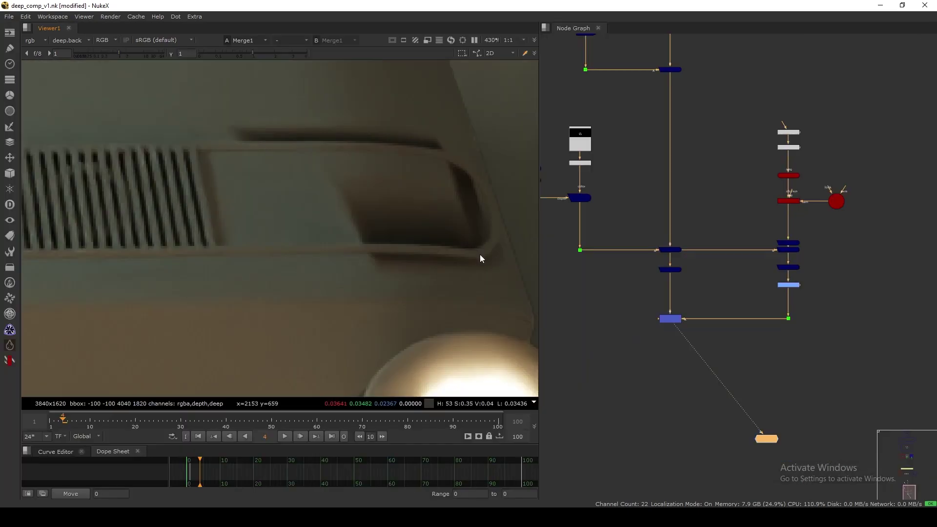
{"action": "scroll", "coordinate": [712, 312], "scroll_direction": "up", "scroll_amount": 2}
Toggle Grade1 off and on to compare the train's edge with and without the colour correction
{"action": "left_click", "coordinate": [754, 293]}
{"action": "key", "text": "d"}
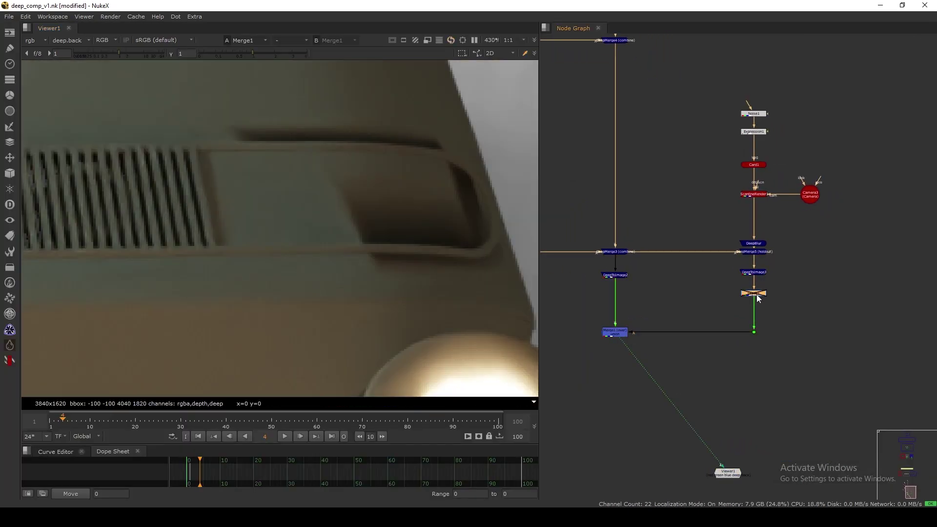
{"action": "key", "text": "d"}
{"action": "middle_click_drag", "start_coordinate": [524, 234], "coordinate": [399, 283]}
{"action": "scroll", "coordinate": [764, 281], "scroll_direction": "up", "scroll_amount": 2}
Insert an Unpremult node after DeepToImage3 and a Premult node after Grade1 so the grade works on unpremultiplied colour
{"action": "left_click", "coordinate": [752, 273]}
{"action": "key", "text": "Tab"}
{"action": "type", "text": "unpre"}
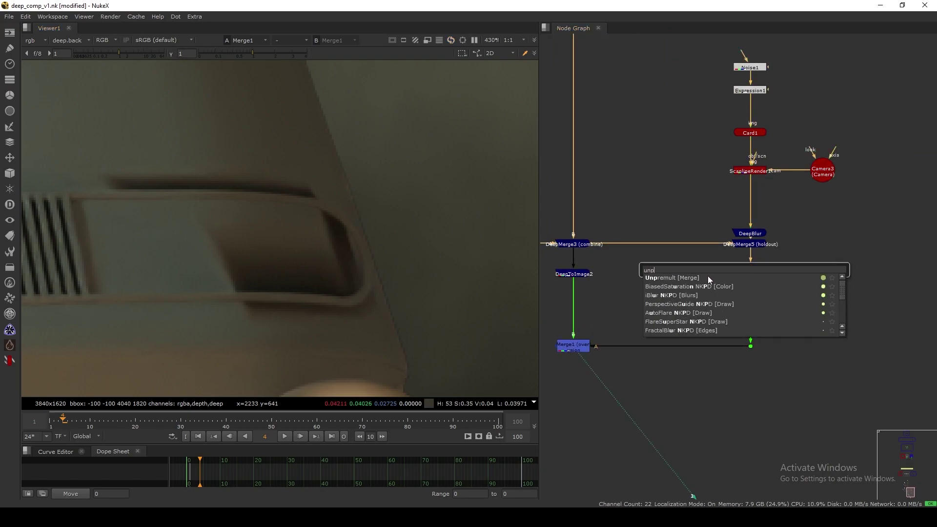
{"action": "key", "text": "Return"}
{"action": "key", "text": "Tab"}
{"action": "type", "text": "prem"}
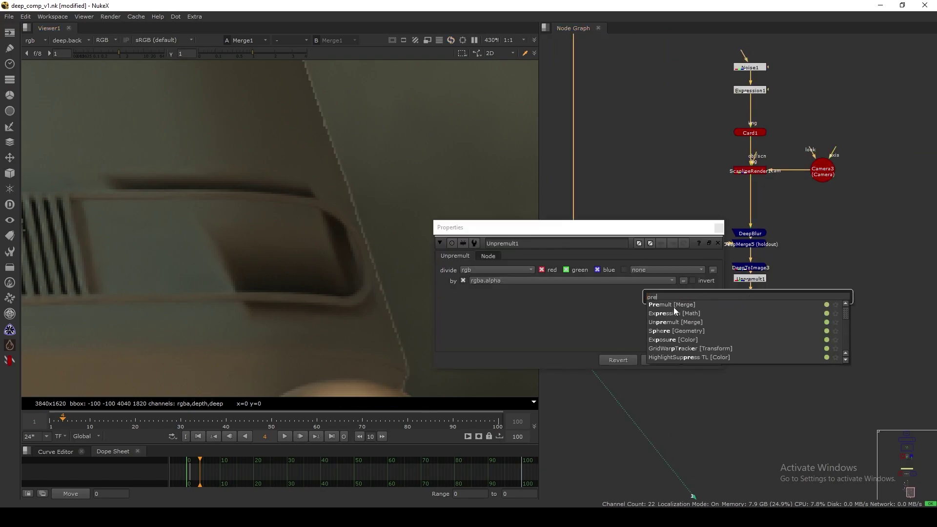
{"action": "key", "text": "Return"}
{"action": "key", "text": "f"}
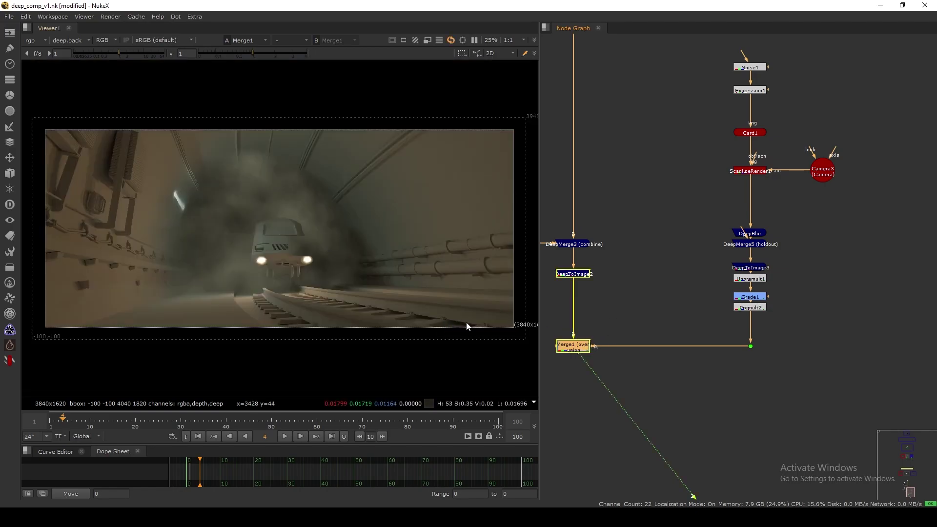
View the graded fog branch on its own from the dot feeding Merge1
{"action": "left_click", "coordinate": [750, 346]}
{"action": "key", "text": "1"}
{"action": "middle_click_drag", "start_coordinate": [706, 340], "coordinate": [709, 339]}
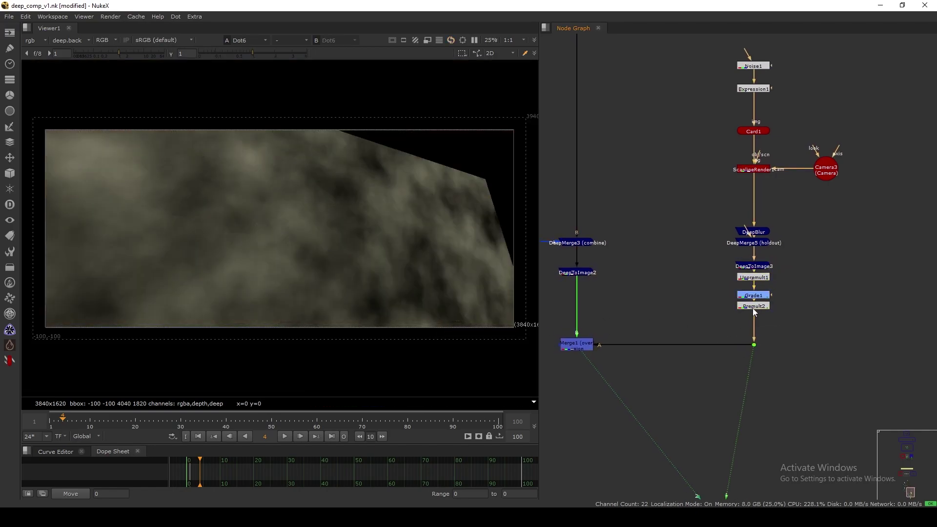
Move DeepBlur up to sit midway between ScanlineRender1 and the DeepMerge5 holdout
{"action": "left_click_drag", "start_coordinate": [694, 256], "coordinate": [687, 216]}
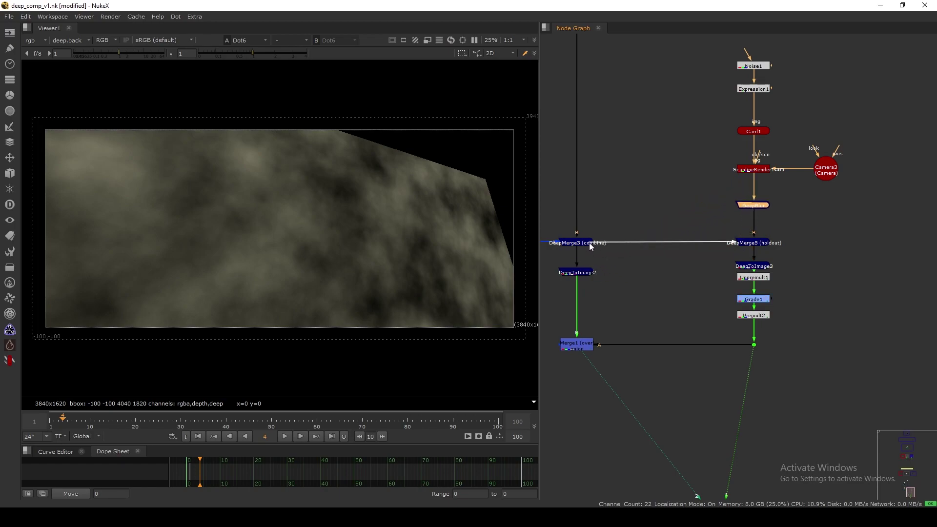
{"action": "mouse_move", "coordinate": [754, 215]}
{"action": "left_mouse_down"}
{"action": "mouse_move", "coordinate": [759, 231]}
{"action": "mouse_move", "coordinate": [756, 209]}
{"action": "left_mouse_up"}
Check the Premult2 output and return the viewer to the Merge1 composite
{"action": "left_click", "coordinate": [759, 318]}
{"action": "key", "text": "1"}
{"action": "left_click", "coordinate": [657, 335]}
{"action": "key", "text": "1"}
{"action": "left_click", "coordinate": [619, 320]}
{"action": "middle_click_drag", "start_coordinate": [619, 320], "coordinate": [696, 278]}
Examine the train's front, headlights and surrounding fog in the Merge1 composite at close and medium zoom
{"action": "scroll", "coordinate": [307, 245], "scroll_direction": "up", "scroll_amount": 12}
{"action": "left_click", "coordinate": [652, 302]}
{"action": "left_click", "coordinate": [692, 219]}
{"action": "scroll", "coordinate": [375, 313], "scroll_direction": "down", "scroll_amount": 4}
{"action": "middle_click_drag", "start_coordinate": [352, 339], "coordinate": [403, 276]}
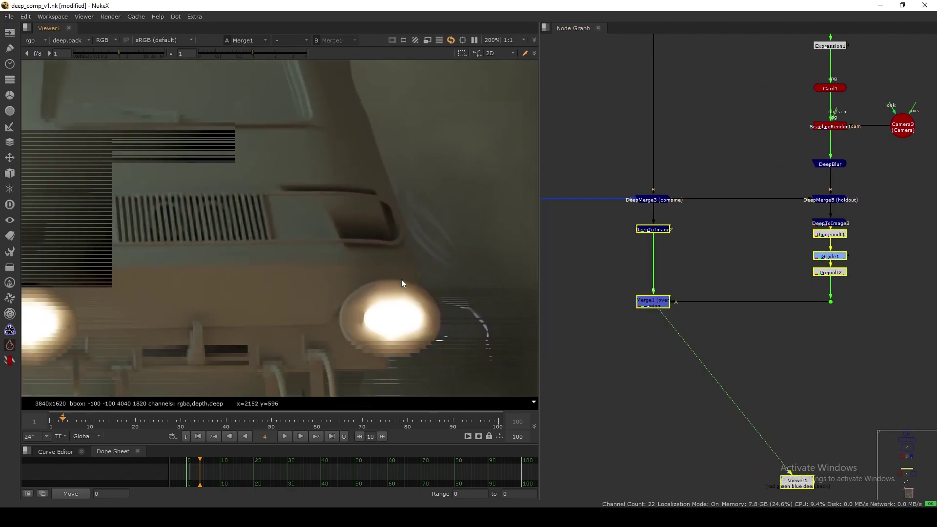
{"action": "middle_click_drag", "start_coordinate": [814, 276], "coordinate": [775, 289]}
{"action": "double_click", "coordinate": [604, 316]}
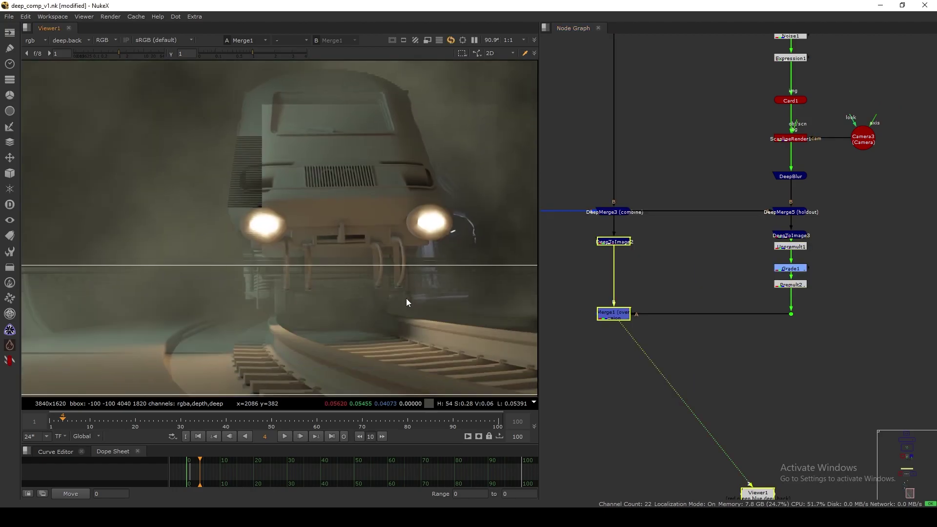
{"action": "scroll", "coordinate": [419, 289], "scroll_direction": "down", "scroll_amount": 1}
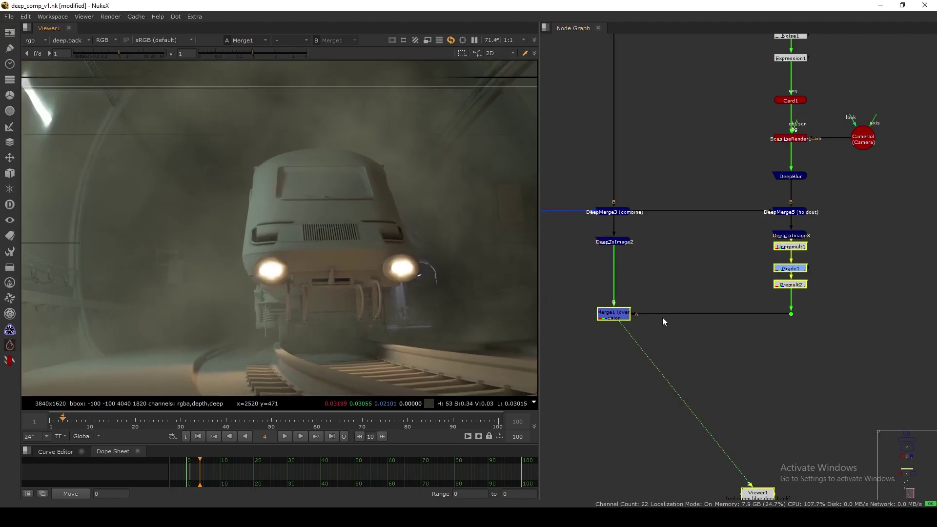
Toggle Merge1 off and on repeatedly to compare the train and tunnel with and without the graded fog
{"action": "left_click", "coordinate": [618, 316]}
{"action": "key", "text": "d"}
{"action": "key", "text": "d"}
{"action": "key", "text": "d"}
{"action": "key", "text": "d"}
{"action": "key", "text": "d"}
{"action": "key", "text": "d"}
{"action": "key", "text": "d"}
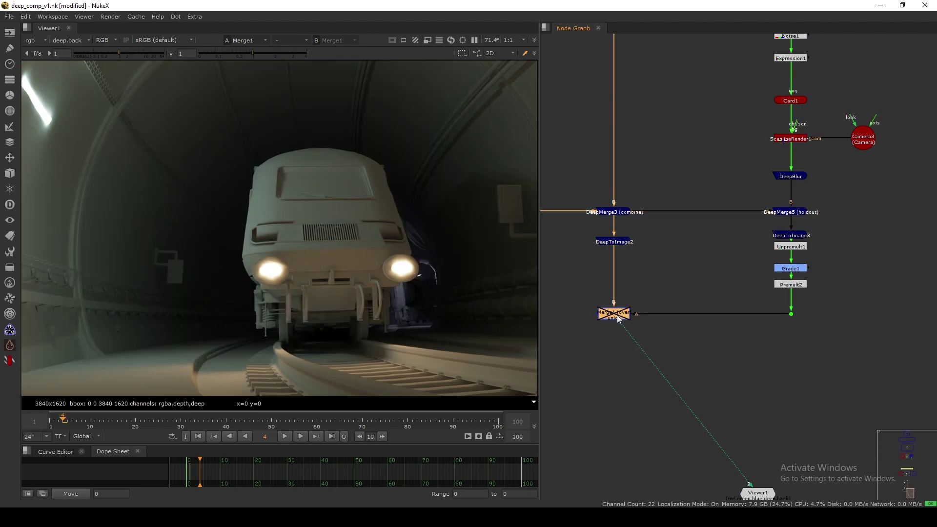
{"action": "key", "text": "d"}
Review the whole fog composite in an enlarged viewer
{"action": "key", "text": "f"}
{"action": "key", "text": "space"}
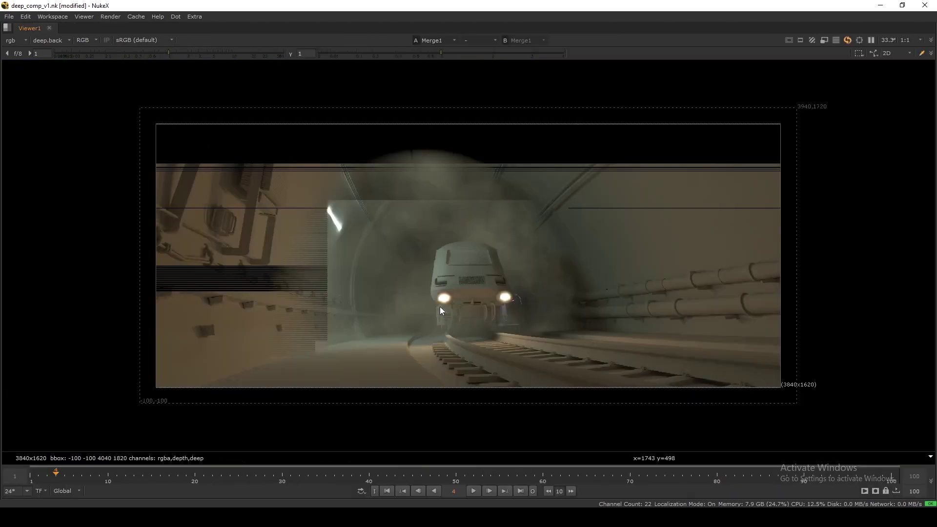
{"action": "key", "text": "f"}
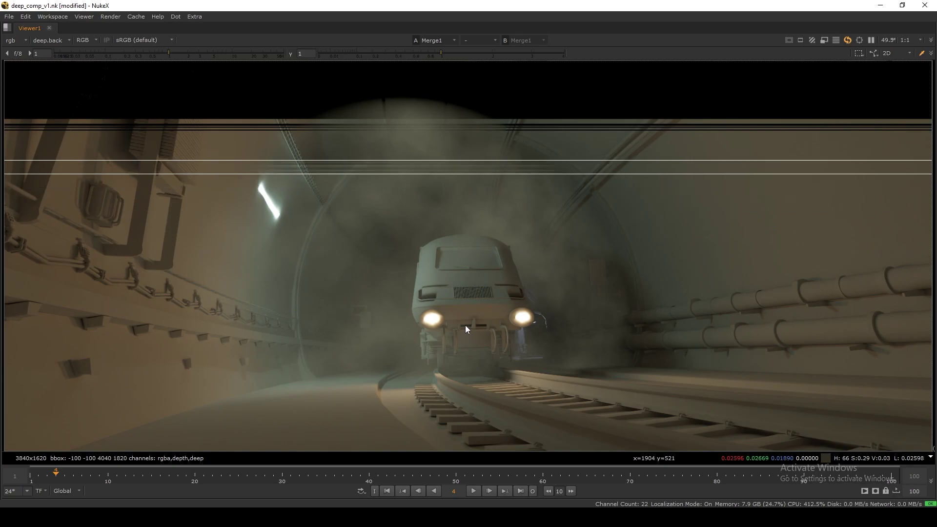
{"action": "key", "text": "space"}
{"action": "key", "text": "f"}
Examine the tunnel branch from Read6 and DeepRead6 through DeepRecolor4 to DeepMerge4 in the enlarged node graph
{"action": "key", "text": "space"}
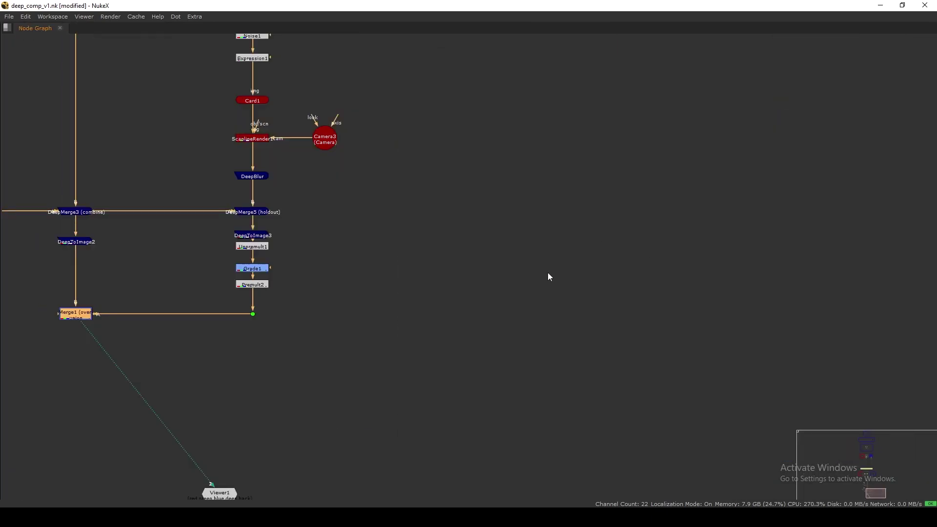
{"action": "middle_click_drag", "start_coordinate": [450, 215], "coordinate": [622, 242]}
{"action": "scroll", "coordinate": [621, 243], "scroll_direction": "down", "scroll_amount": 3}
{"action": "middle_click_drag", "start_coordinate": [537, 258], "coordinate": [626, 346]}
{"action": "middle_click_drag", "start_coordinate": [543, 189], "coordinate": [609, 243]}
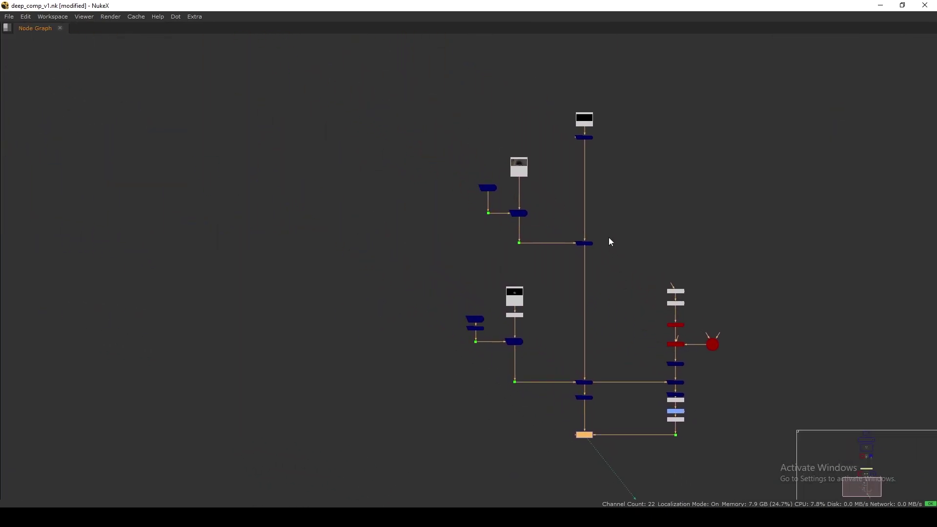
{"action": "left_click_drag", "start_coordinate": [615, 147], "coordinate": [471, 455]}
{"action": "scroll", "coordinate": [608, 176], "scroll_direction": "up", "scroll_amount": 2}
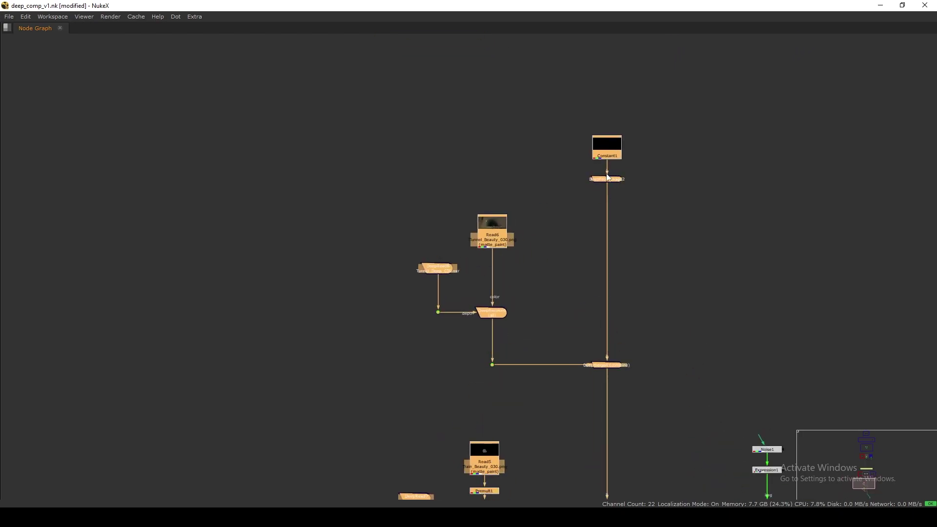
{"action": "left_click_drag", "start_coordinate": [608, 163], "coordinate": [609, 183]}
{"action": "middle_click_drag", "start_coordinate": [609, 184], "coordinate": [611, 170]}
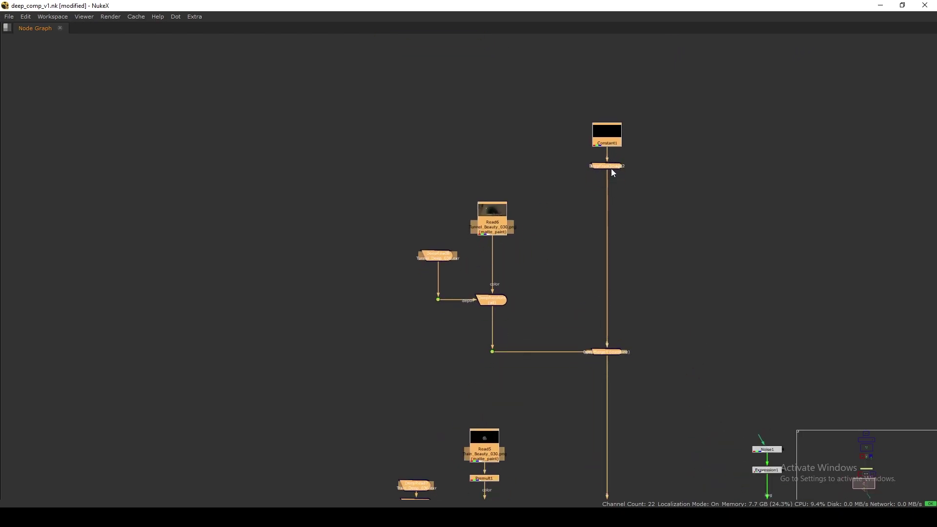
{"action": "middle_click_drag", "start_coordinate": [509, 298], "coordinate": [563, 247]}
{"action": "left_click", "coordinate": [626, 242]}
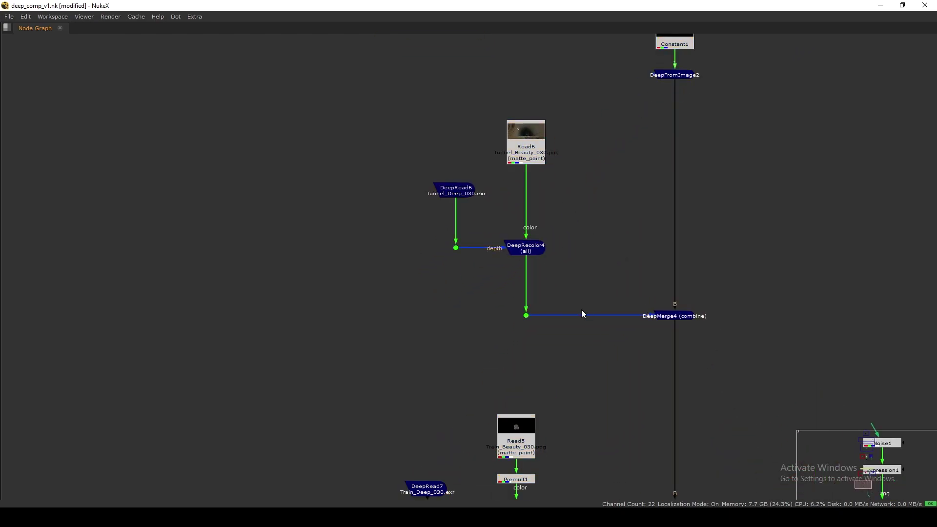
Shift the tunnel group of Read6, DeepRead6 and DeepRecolor4 up and closer to the main deep pipe
{"action": "left_click_drag", "start_coordinate": [527, 262], "coordinate": [573, 225]}
{"action": "left_click", "coordinate": [529, 250]}
{"action": "left_click", "coordinate": [565, 238]}
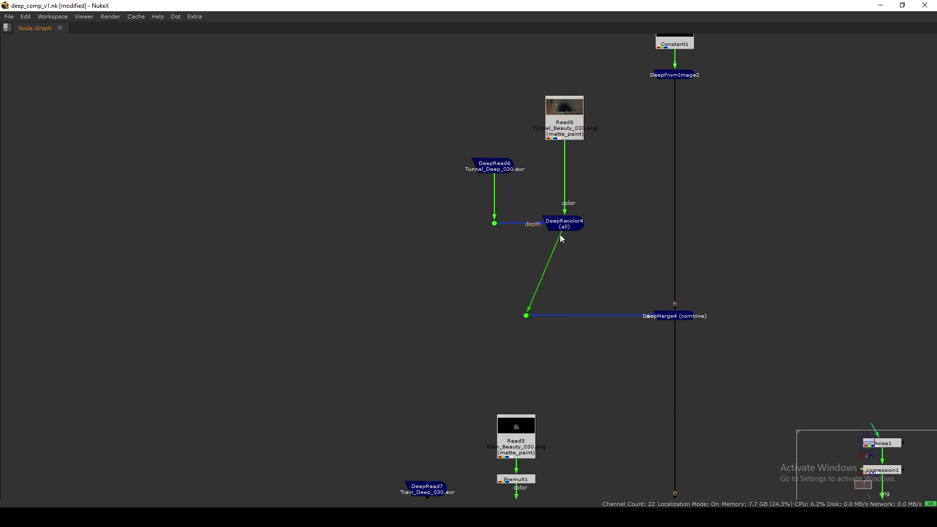
{"action": "left_click", "coordinate": [571, 133]}
{"action": "left_click", "coordinate": [502, 171]}
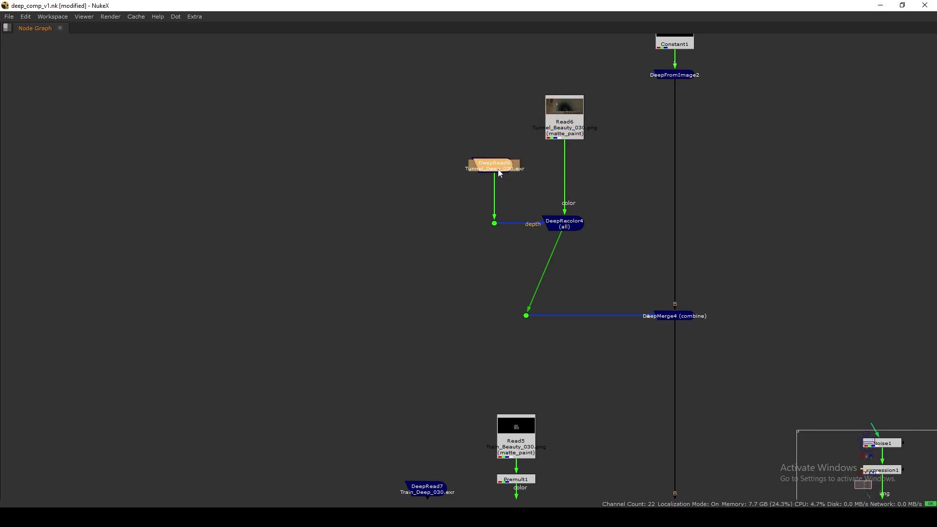
{"action": "scroll", "coordinate": [516, 181], "scroll_direction": "up", "scroll_amount": 3}
{"action": "scroll", "coordinate": [564, 288], "scroll_direction": "down", "scroll_amount": 2}
{"action": "left_click", "coordinate": [563, 288]}
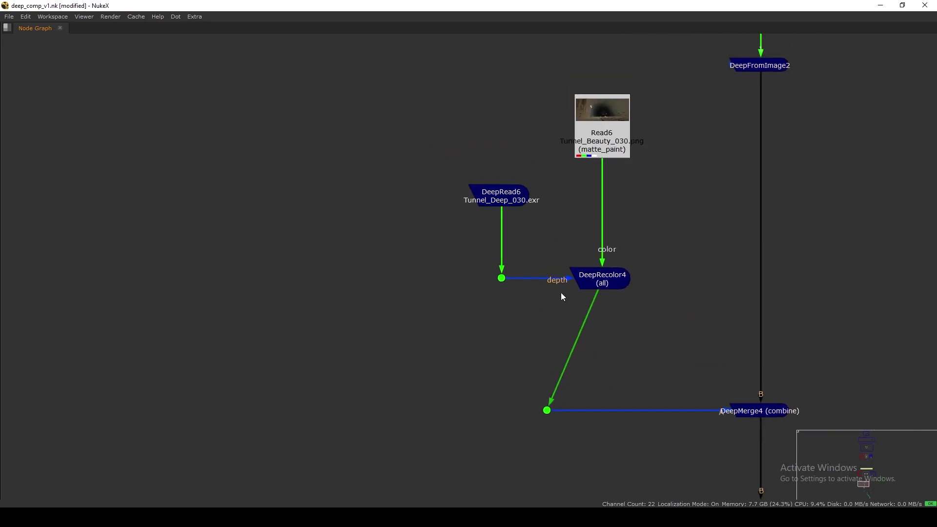
Feed DeepMerge4's input dot straight from DeepRead6's dot, bypassing DeepRecolor4, and align the two dots vertically
{"action": "left_click_drag", "start_coordinate": [591, 305], "coordinate": [501, 279]}
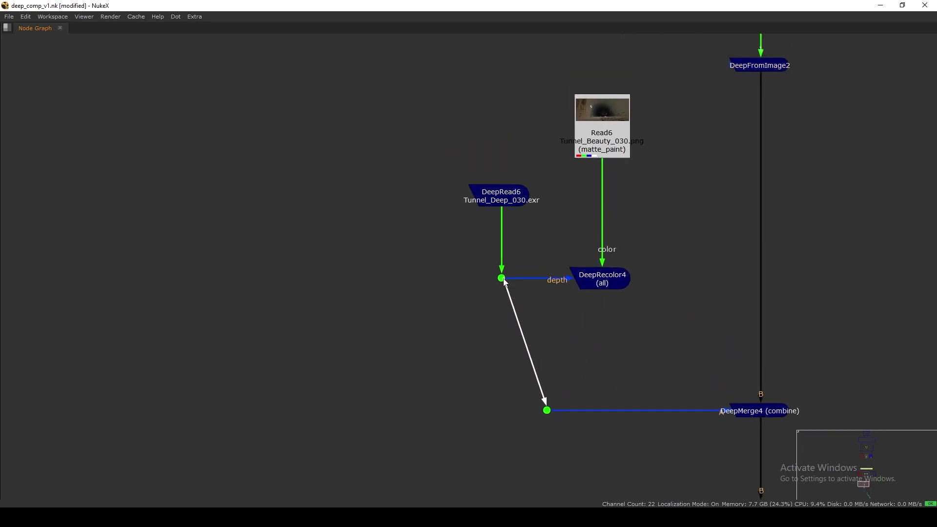
{"action": "left_click", "coordinate": [513, 200]}
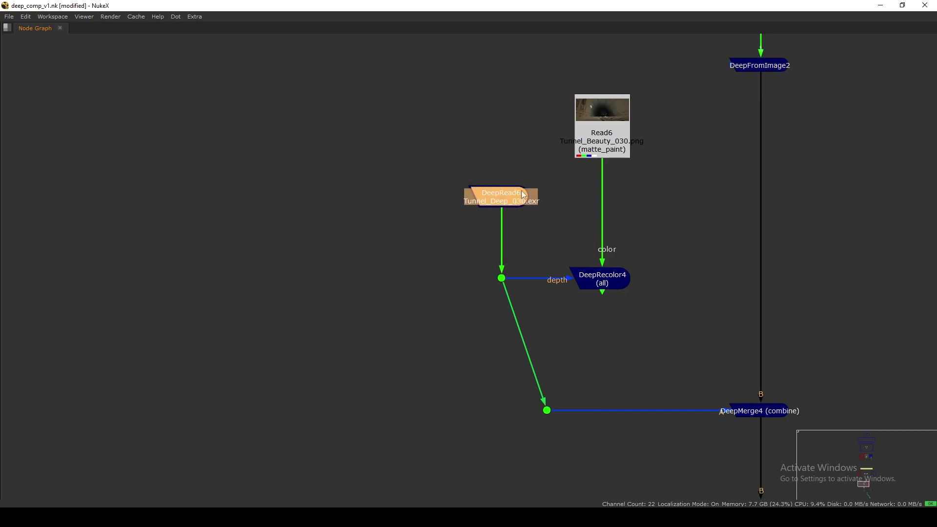
{"action": "left_click", "coordinate": [607, 142]}
{"action": "left_click", "coordinate": [513, 195]}
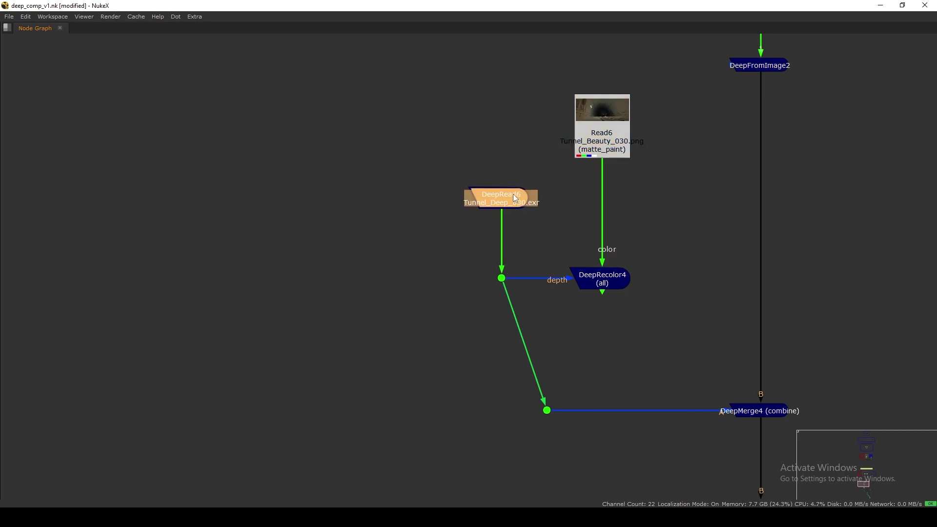
{"action": "scroll", "coordinate": [517, 296], "scroll_direction": "down", "scroll_amount": 1}
{"action": "middle_click_drag", "start_coordinate": [518, 296], "coordinate": [522, 252]}
{"action": "left_click_drag", "start_coordinate": [549, 339], "coordinate": [512, 339]}
Feed DeepMerge3's input dot straight from DeepReformat4's dot, bypassing DeepRecolor3, and align the two dots vertically
{"action": "middle_click_drag", "start_coordinate": [555, 423], "coordinate": [557, 82]}
{"action": "left_click_drag", "start_coordinate": [538, 298], "coordinate": [434, 262]}
{"action": "left_click_drag", "start_coordinate": [539, 366], "coordinate": [434, 366]}
{"action": "middle_click_drag", "start_coordinate": [547, 276], "coordinate": [547, 341]}
{"action": "scroll", "coordinate": [546, 341], "scroll_direction": "down", "scroll_amount": 1}
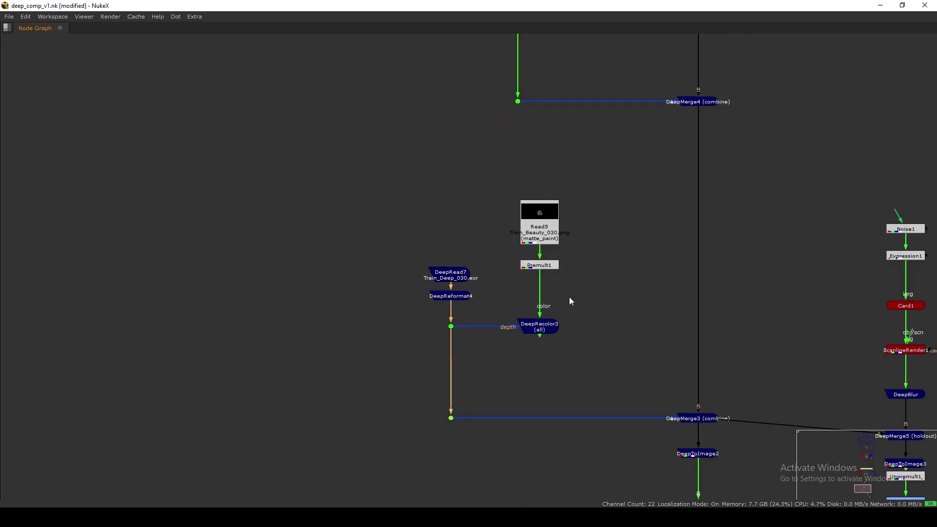
Reconnect the merge input dots to DeepRecolor3 and DeepRecolor4 and align each dot beneath its recolor node
{"action": "scroll", "coordinate": [614, 360], "scroll_direction": "down", "scroll_amount": 1}
{"action": "middle_click_drag", "start_coordinate": [658, 392], "coordinate": [669, 415]}
{"action": "left_click_drag", "start_coordinate": [501, 383], "coordinate": [567, 366]}
{"action": "left_click_drag", "start_coordinate": [500, 428], "coordinate": [570, 427]}
{"action": "middle_click_drag", "start_coordinate": [587, 157], "coordinate": [599, 266]}
{"action": "left_click_drag", "start_coordinate": [565, 231], "coordinate": [620, 226]}
{"action": "left_click_drag", "start_coordinate": [622, 224], "coordinate": [569, 240], "text": "ctrl"}
{"action": "left_click_drag", "start_coordinate": [616, 107], "coordinate": [500, 310]}
{"action": "left_click_drag", "start_coordinate": [563, 240], "coordinate": [587, 240]}
Send DeepMerge4 and then DeepToImage2 to the viewer
{"action": "left_click_drag", "start_coordinate": [553, 285], "coordinate": [753, 313]}
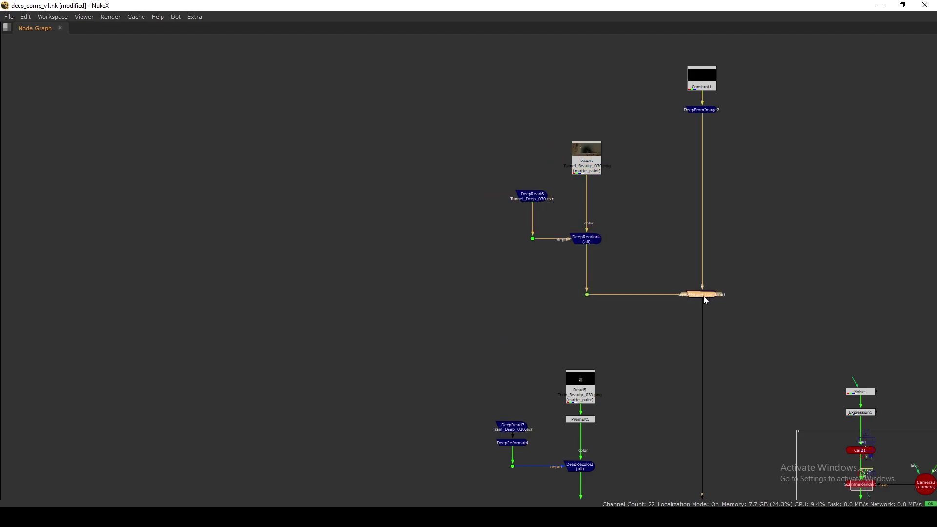
{"action": "key", "text": "1"}
{"action": "scroll", "coordinate": [637, 208], "scroll_direction": "down", "scroll_amount": 4}
{"action": "scroll", "coordinate": [681, 370], "scroll_direction": "up", "scroll_amount": 4}
{"action": "left_click", "coordinate": [663, 340]}
{"action": "left_click", "coordinate": [651, 355]}
{"action": "key", "text": "1"}
Select the whole fog branch and move it slightly farther from the main deep pipe
{"action": "left_click", "coordinate": [675, 336]}
{"action": "scroll", "coordinate": [675, 339], "scroll_direction": "down", "scroll_amount": 3}
{"action": "middle_click_drag", "start_coordinate": [712, 338], "coordinate": [664, 316]}
{"action": "left_click_drag", "start_coordinate": [702, 320], "coordinate": [702, 312], "text": "ctrl"}
{"action": "left_click_drag", "start_coordinate": [777, 188], "coordinate": [676, 381]}
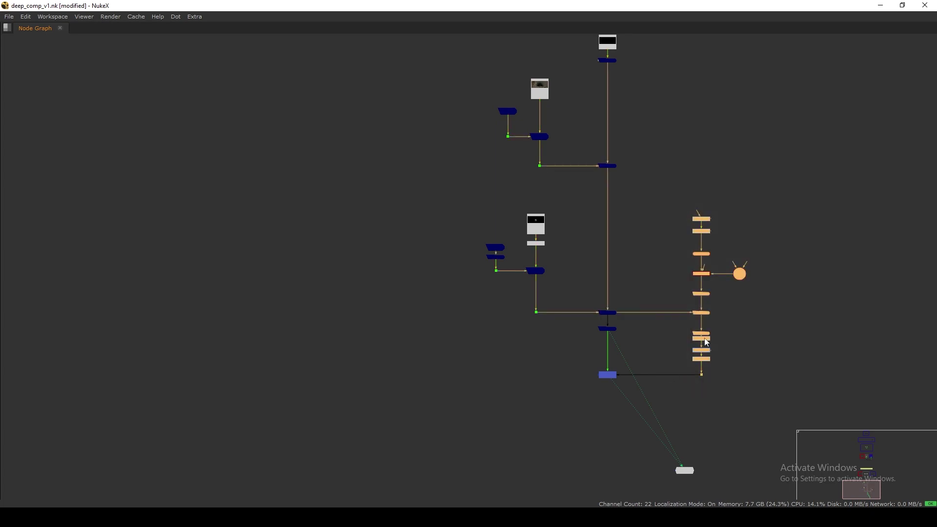
{"action": "left_click_drag", "start_coordinate": [701, 332], "coordinate": [721, 331]}
Space out the nodes from DeepToImage3 to Premult2 and raise DeepBlur closer to ScanlineRender1 in the fog branch
{"action": "scroll", "coordinate": [715, 332], "scroll_direction": "up", "scroll_amount": 4}
{"action": "left_click_drag", "start_coordinate": [772, 311], "coordinate": [671, 405]}
{"action": "left_click_drag", "start_coordinate": [740, 334], "coordinate": [728, 316]}
{"action": "mouse_move", "coordinate": [725, 367]}
{"action": "left_mouse_down"}
{"action": "mouse_move", "coordinate": [732, 399]}
{"action": "mouse_move", "coordinate": [731, 371]}
{"action": "left_mouse_up"}
{"action": "left_click", "coordinate": [730, 379]}
{"action": "mouse_move", "coordinate": [730, 334]}
{"action": "left_mouse_down"}
{"action": "mouse_move", "coordinate": [730, 355]}
{"action": "mouse_move", "coordinate": [731, 317]}
{"action": "left_mouse_up"}
{"action": "left_click_drag", "start_coordinate": [730, 250], "coordinate": [727, 235]}
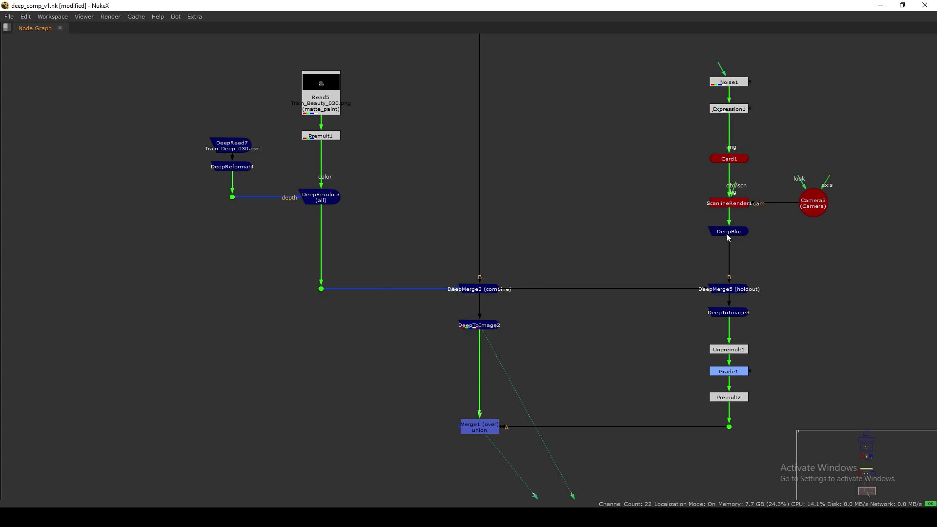
{"action": "left_click", "coordinate": [727, 234], "text": "ctrl"}
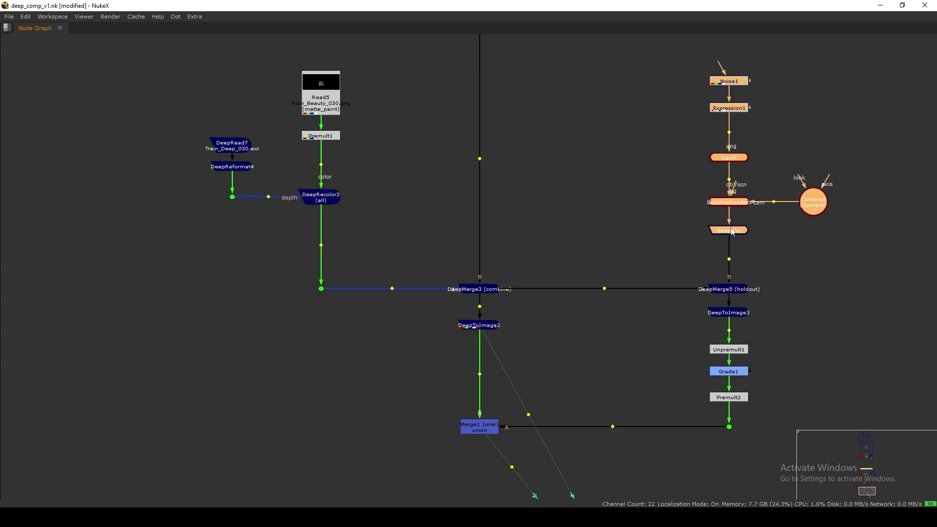
{"action": "left_click", "coordinate": [665, 236]}
{"action": "scroll", "coordinate": [610, 256], "scroll_direction": "down", "scroll_amount": 2}
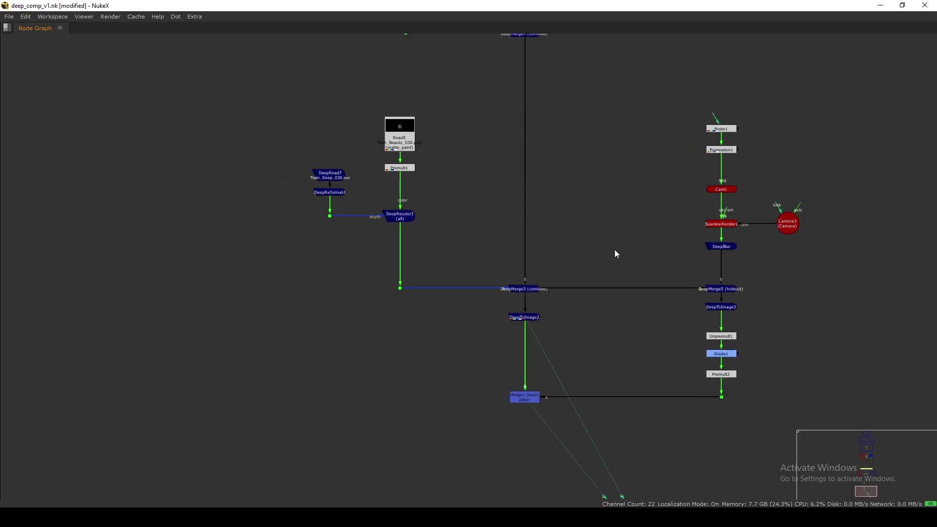
Examine DeepBlur's place in the fog branch, check its blur setting, and return to the full workspace layout
{"action": "scroll", "coordinate": [656, 273], "scroll_direction": "up", "scroll_amount": 5}
{"action": "left_click", "coordinate": [652, 270]}
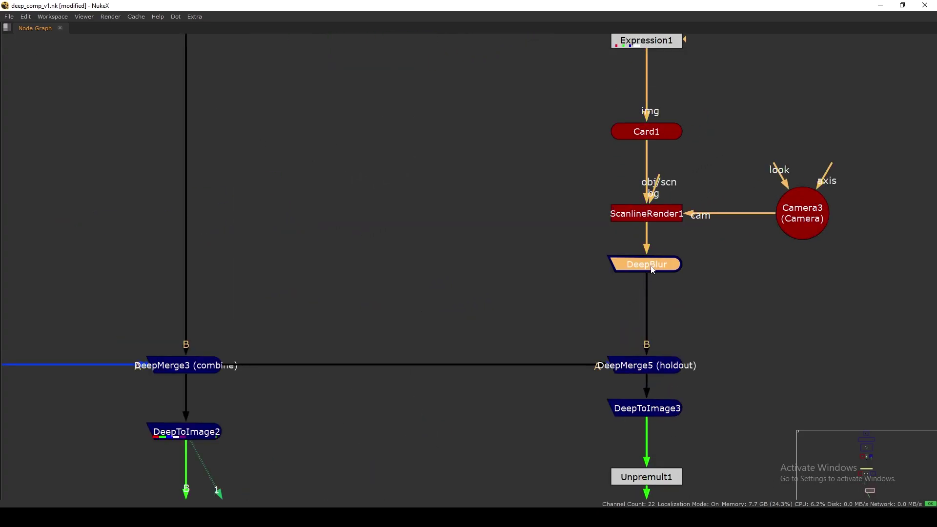
{"action": "scroll", "coordinate": [633, 294], "scroll_direction": "down", "scroll_amount": 4}
{"action": "scroll", "coordinate": [633, 295], "scroll_direction": "down", "scroll_amount": 2}
{"action": "middle_click_drag", "start_coordinate": [624, 294], "coordinate": [657, 294]}
{"action": "scroll", "coordinate": [675, 281], "scroll_direction": "up", "scroll_amount": 5}
{"action": "left_click", "coordinate": [695, 282]}
{"action": "left_click", "coordinate": [695, 275]}
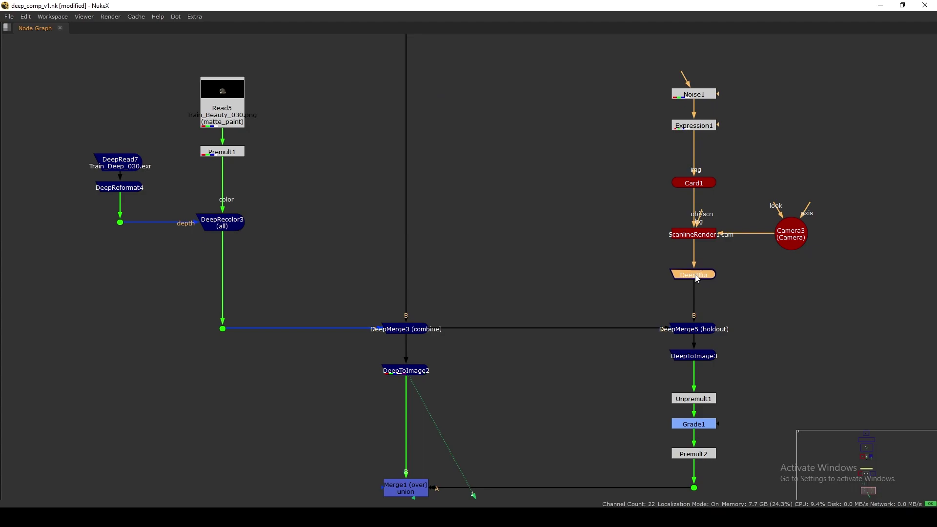
{"action": "scroll", "coordinate": [684, 285], "scroll_direction": "down", "scroll_amount": 4}
{"action": "double_click", "coordinate": [701, 274]}
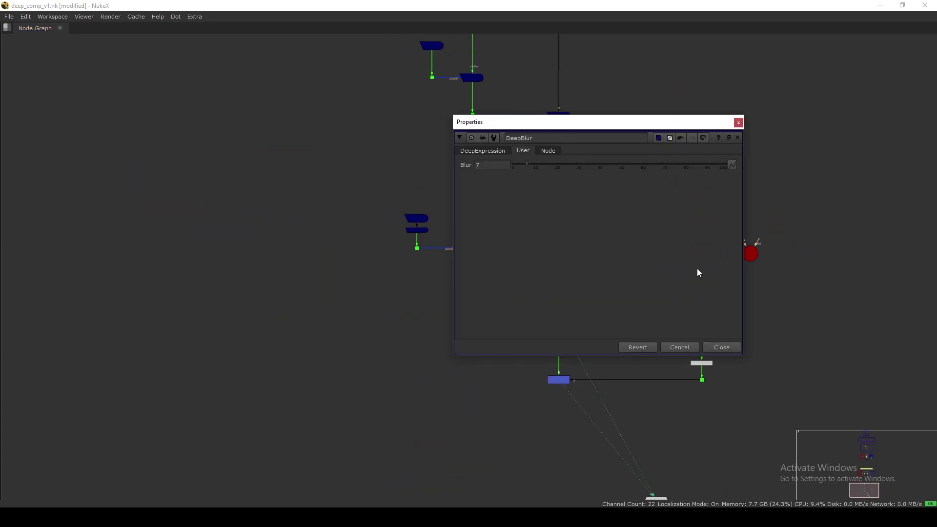
{"action": "left_click", "coordinate": [725, 344]}
{"action": "left_click", "coordinate": [726, 343]}
{"action": "key", "text": "space"}
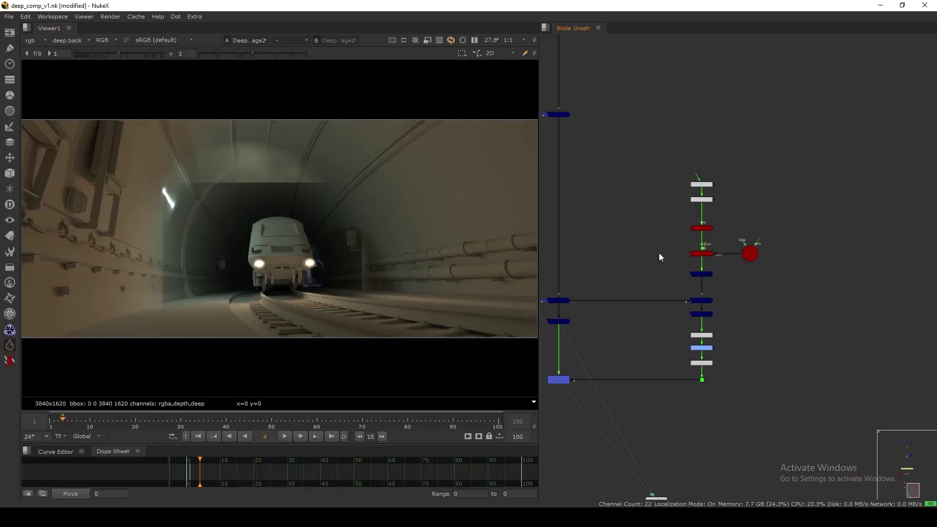
Reframe the node graph around the Basic Deep Comp section and save the script
{"action": "key", "text": "f"}
{"action": "middle_click_drag", "start_coordinate": [690, 307], "coordinate": [654, 288]}
{"action": "scroll", "coordinate": [665, 298], "scroll_direction": "down", "scroll_amount": 1}
{"action": "left_click_drag", "start_coordinate": [629, 253], "coordinate": [749, 422]}
{"action": "scroll", "coordinate": [694, 329], "scroll_direction": "up", "scroll_amount": 3}
{"action": "left_click", "coordinate": [701, 326]}
{"action": "left_click_drag", "start_coordinate": [823, 193], "coordinate": [610, 489]}
{"action": "left_click", "coordinate": [704, 323]}
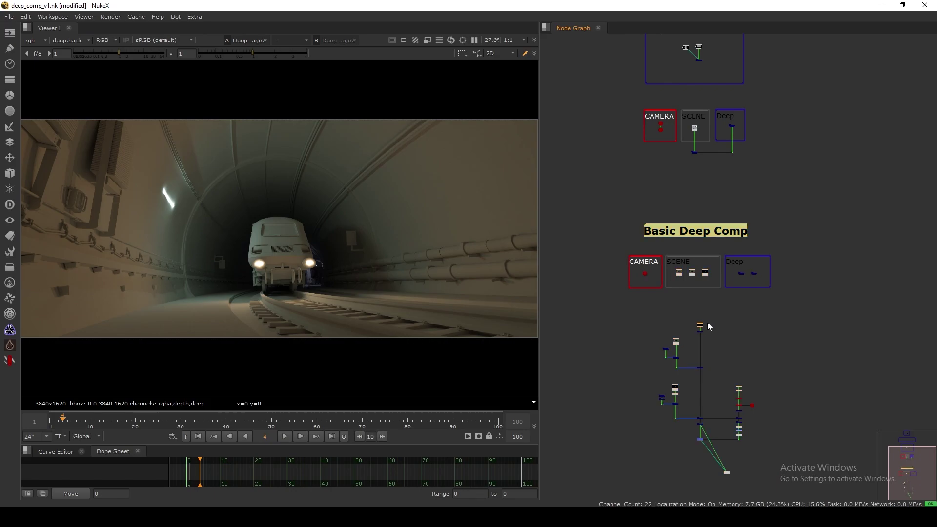
{"action": "key", "text": "ctrl+s"}
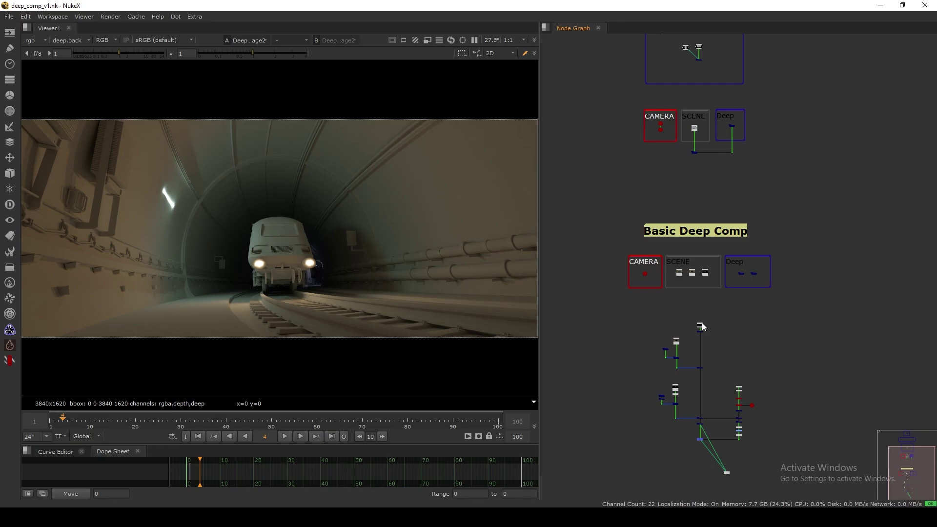
{"action": "left_click_drag", "start_coordinate": [449, 167], "coordinate": [251, 357], "text": "ctrl+shift"}
{"action": "left_click_drag", "start_coordinate": [456, 130], "coordinate": [127, 388], "text": "ctrl+shift"}
{"action": "left_click_drag", "start_coordinate": [493, 90], "coordinate": [64, 368], "text": "ctrl+shift"}
{"action": "scroll", "coordinate": [719, 309], "scroll_direction": "up", "scroll_amount": 3}
{"action": "left_click_drag", "start_coordinate": [749, 308], "coordinate": [696, 346]}
{"action": "middle_click_drag", "start_coordinate": [680, 332], "coordinate": [675, 291]}
{"action": "left_click_drag", "start_coordinate": [734, 276], "coordinate": [716, 297]}
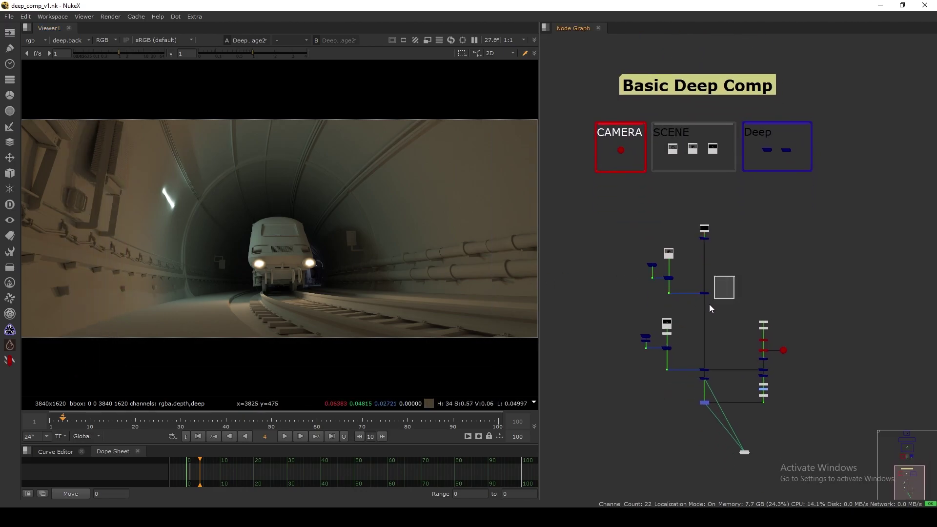
Display DeepToImage2 and inspect the full tunnel and train image without fog in an enlarged, fitted viewer
{"action": "left_click_drag", "start_coordinate": [732, 344], "coordinate": [695, 379]}
{"action": "key", "text": "1"}
{"action": "left_click_drag", "start_coordinate": [719, 356], "coordinate": [696, 377]}
{"action": "left_click_drag", "start_coordinate": [693, 389], "coordinate": [714, 375]}
{"action": "key", "text": "1"}
{"action": "right_click", "coordinate": [426, 264]}
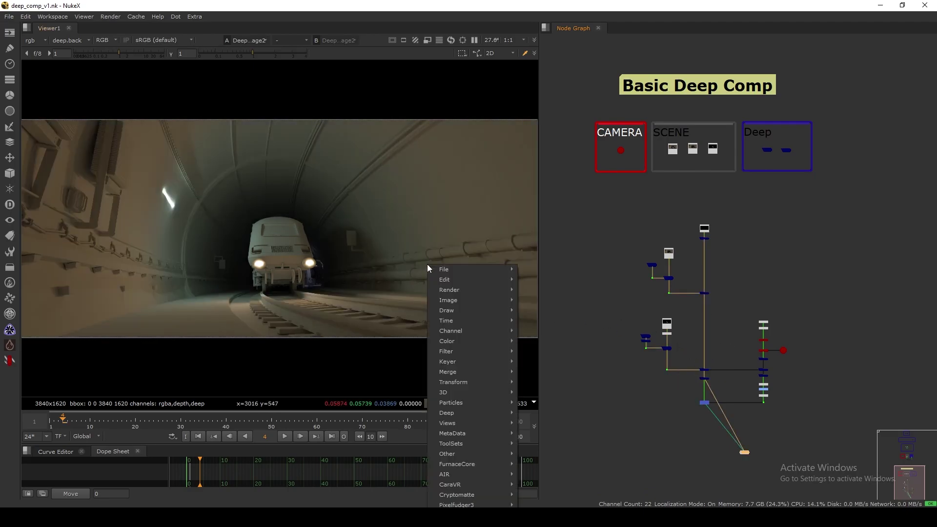
{"action": "key", "text": "Escape"}
{"action": "key", "text": "space"}
{"action": "key", "text": "f"}
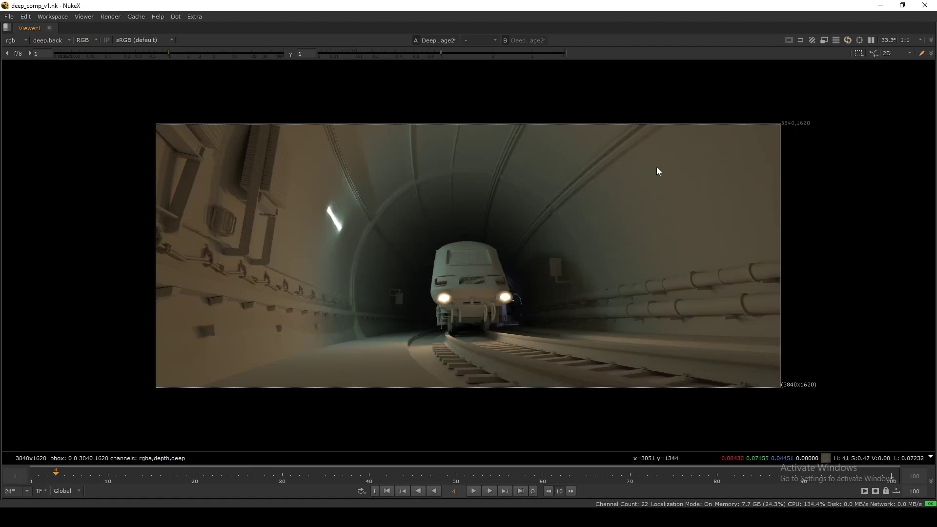
{"action": "left_click_drag", "start_coordinate": [823, 100], "coordinate": [147, 407]}
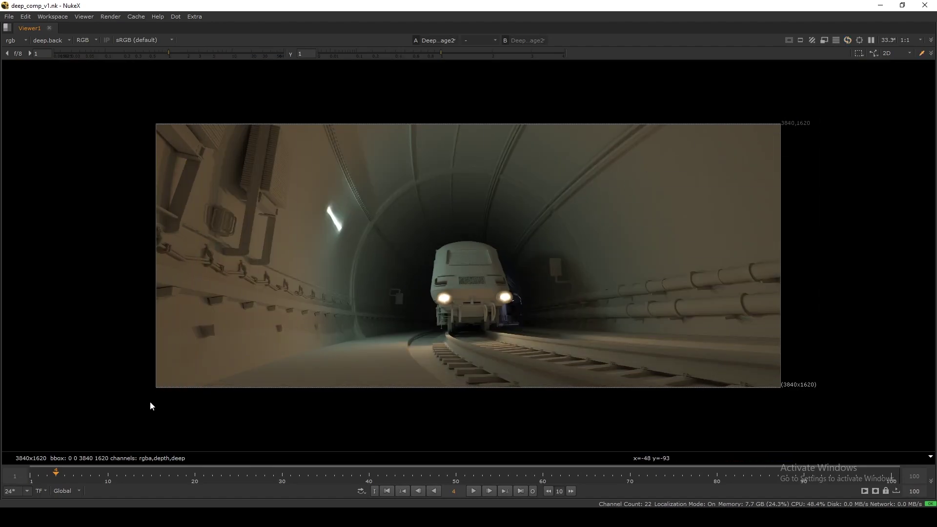
{"action": "key", "text": "space"}
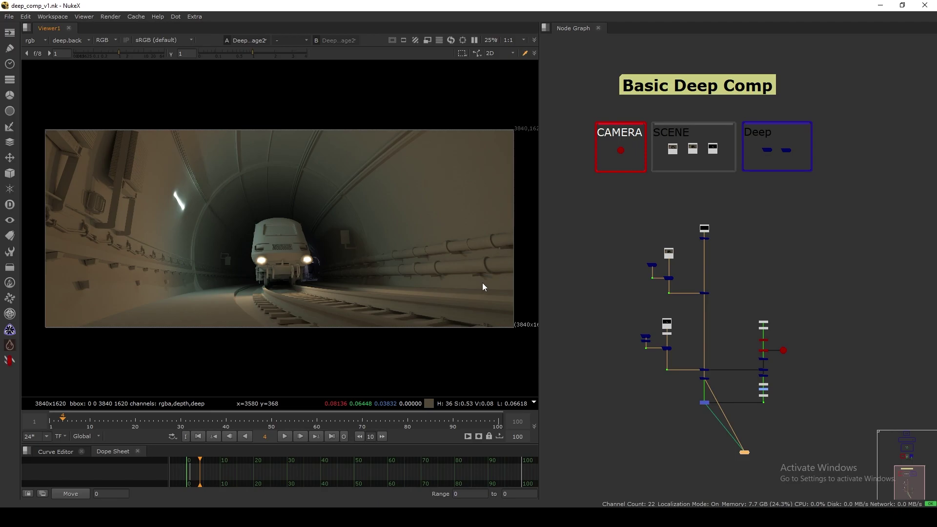
Tuck DeepToImage3 directly beneath DeepMerge5 and pull Unpremult1, Grade1 and Premult2 up the fog branch
{"action": "scroll", "coordinate": [692, 300], "scroll_direction": "up", "scroll_amount": 6}
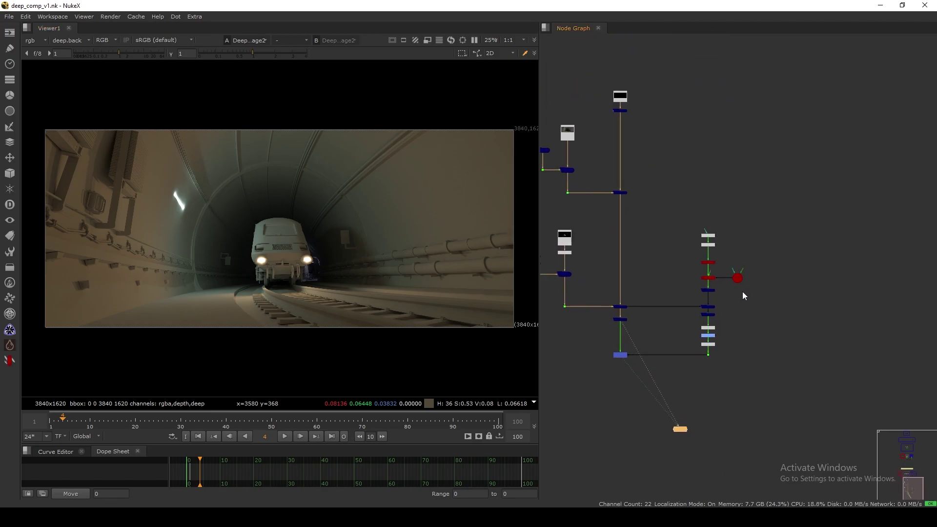
{"action": "left_click", "coordinate": [693, 266]}
{"action": "left_click_drag", "start_coordinate": [694, 265], "coordinate": [694, 259], "text": "ctrl"}
{"action": "left_click", "coordinate": [709, 267]}
{"action": "scroll", "coordinate": [710, 268], "scroll_direction": "down", "scroll_amount": 6}
{"action": "middle_click_drag", "start_coordinate": [679, 320], "coordinate": [709, 313]}
{"action": "left_click_drag", "start_coordinate": [775, 197], "coordinate": [717, 330]}
{"action": "left_click_drag", "start_coordinate": [764, 248], "coordinate": [736, 265]}
{"action": "scroll", "coordinate": [754, 263], "scroll_direction": "up", "scroll_amount": 5}
{"action": "left_click", "coordinate": [735, 277]}
{"action": "left_click_drag", "start_coordinate": [735, 312], "coordinate": [735, 288]}
{"action": "left_click_drag", "start_coordinate": [738, 335], "coordinate": [738, 318]}
{"action": "left_click_drag", "start_coordinate": [737, 360], "coordinate": [737, 346]}
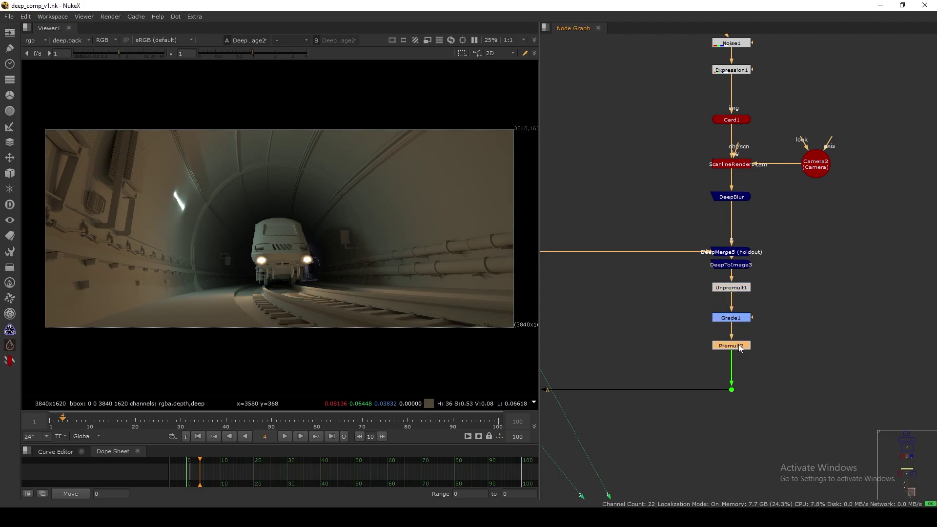
Select the fog branch and shift its main node column slightly closer to Camera3
{"action": "scroll", "coordinate": [715, 332], "scroll_direction": "down", "scroll_amount": 3}
{"action": "left_click_drag", "start_coordinate": [700, 184], "coordinate": [818, 394]}
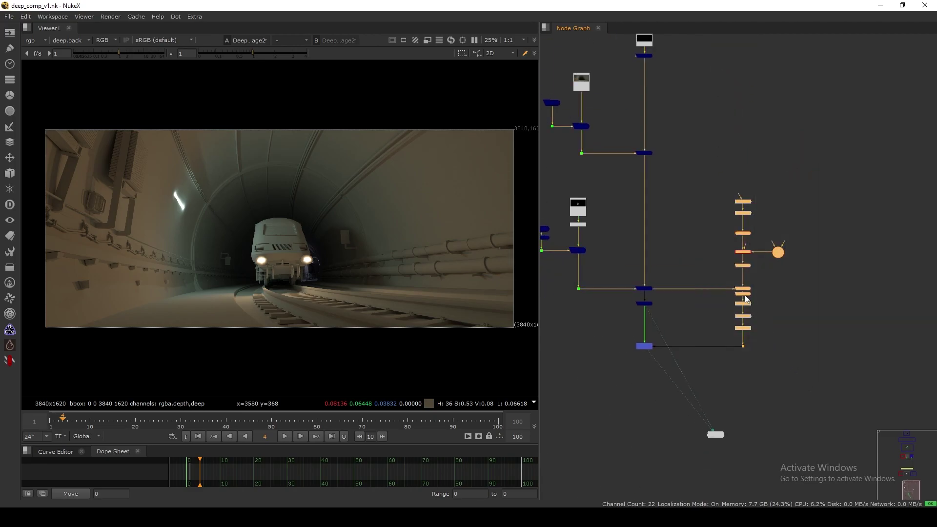
{"action": "left_click_drag", "start_coordinate": [742, 297], "coordinate": [745, 296]}
{"action": "left_click", "coordinate": [777, 289]}
{"action": "left_click_drag", "start_coordinate": [784, 254], "coordinate": [775, 256]}
{"action": "left_click", "coordinate": [773, 259]}
{"action": "left_click_drag", "start_coordinate": [807, 179], "coordinate": [724, 358]}
{"action": "left_click_drag", "start_coordinate": [745, 327], "coordinate": [749, 327]}
{"action": "left_click", "coordinate": [727, 329]}
Move DeepToImage2 directly beneath DeepMerge3 and look over the list of available deep nodes
{"action": "left_click_drag", "start_coordinate": [645, 303], "coordinate": [649, 309]}
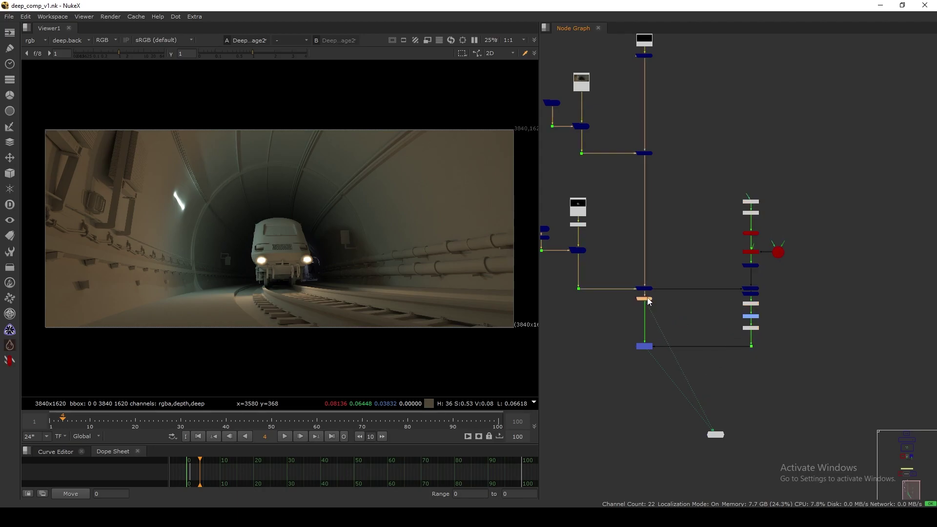
{"action": "scroll", "coordinate": [642, 315], "scroll_direction": "up", "scroll_amount": 3}
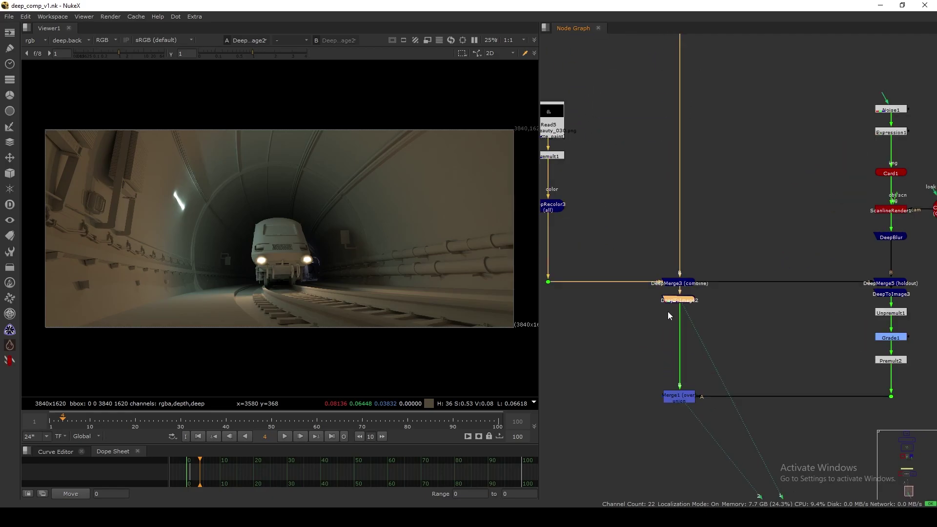
{"action": "left_click", "coordinate": [9, 204]}
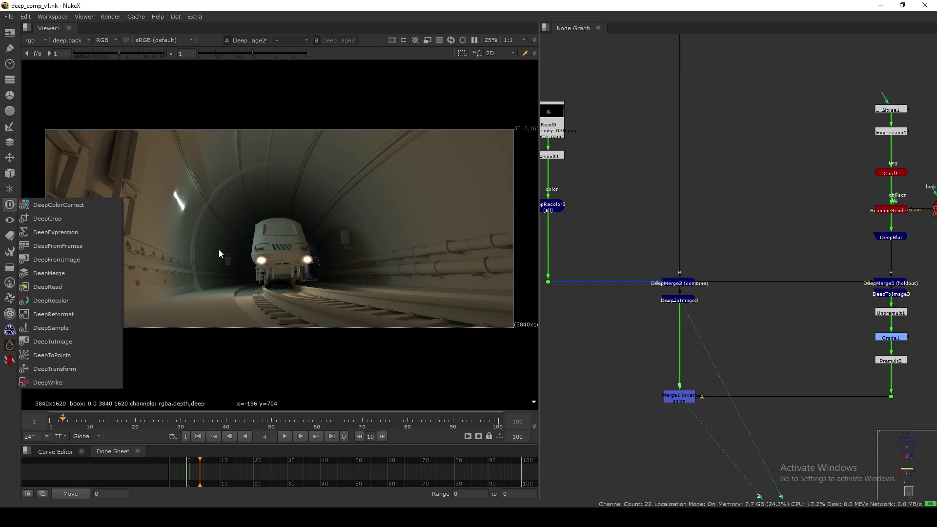
{"action": "left_click", "coordinate": [651, 333]}
{"action": "left_click_drag", "start_coordinate": [679, 301], "coordinate": [680, 298]}
Display the Merge1 fog composite in the viewer
{"action": "middle_click_drag", "start_coordinate": [664, 358], "coordinate": [665, 281]}
{"action": "left_click_drag", "start_coordinate": [623, 280], "coordinate": [734, 363]}
{"action": "left_click", "coordinate": [681, 351]}
{"action": "mouse_move", "coordinate": [686, 321]}
{"action": "left_mouse_down"}
{"action": "mouse_move", "coordinate": [686, 332]}
{"action": "mouse_move", "coordinate": [686, 321]}
{"action": "left_mouse_up"}
{"action": "left_click_drag", "start_coordinate": [741, 271], "coordinate": [642, 380]}
{"action": "key", "text": "1"}
{"action": "scroll", "coordinate": [717, 308], "scroll_direction": "down", "scroll_amount": 1}
{"action": "middle_click_drag", "start_coordinate": [702, 315], "coordinate": [696, 371]}
{"action": "left_click", "coordinate": [686, 222]}
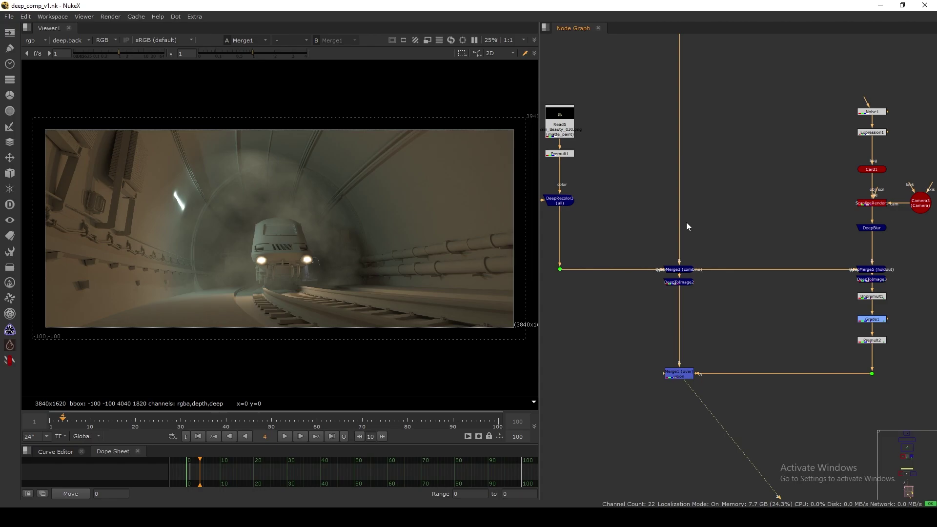
Respace DeepToImage3, Unpremult1, Grade1 and Premult2 below DeepMerge5 in the fog branch
{"action": "middle_click_drag", "start_coordinate": [804, 277], "coordinate": [679, 337]}
{"action": "mouse_move", "coordinate": [825, 107]}
{"action": "left_mouse_down"}
{"action": "mouse_move", "coordinate": [694, 292]}
{"action": "mouse_move", "coordinate": [743, 337]}
{"action": "left_mouse_up"}
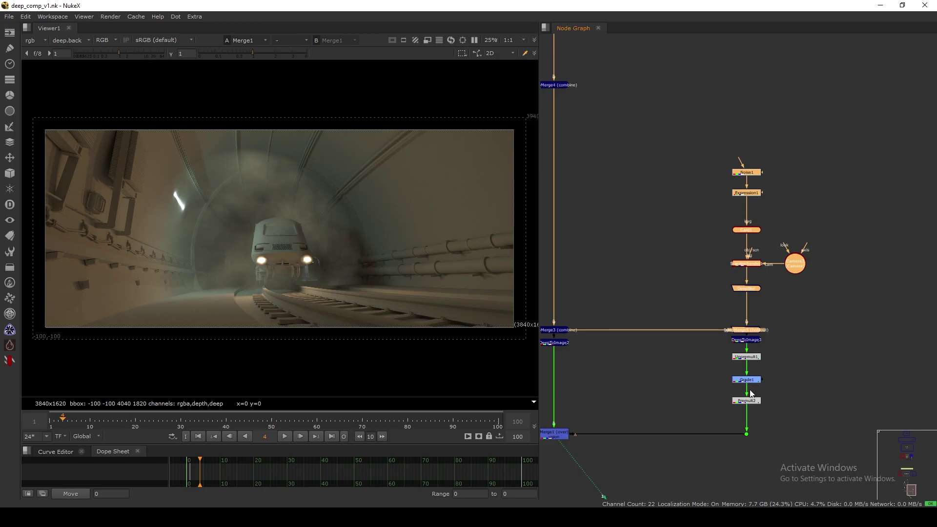
{"action": "left_click_drag", "start_coordinate": [749, 398], "coordinate": [750, 390]}
{"action": "left_click_drag", "start_coordinate": [749, 356], "coordinate": [746, 337]}
Detach DeepMerge5's A input from DeepMerge3 to compare the fog without holdout, and plug it back in
{"action": "left_click_drag", "start_coordinate": [722, 333], "coordinate": [555, 332]}
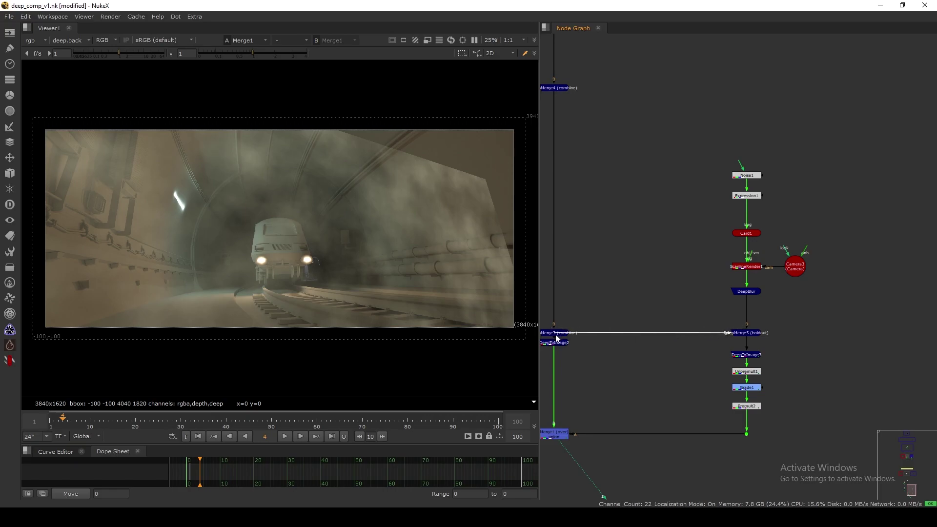
{"action": "left_click", "coordinate": [746, 333]}
{"action": "left_click", "coordinate": [767, 318]}
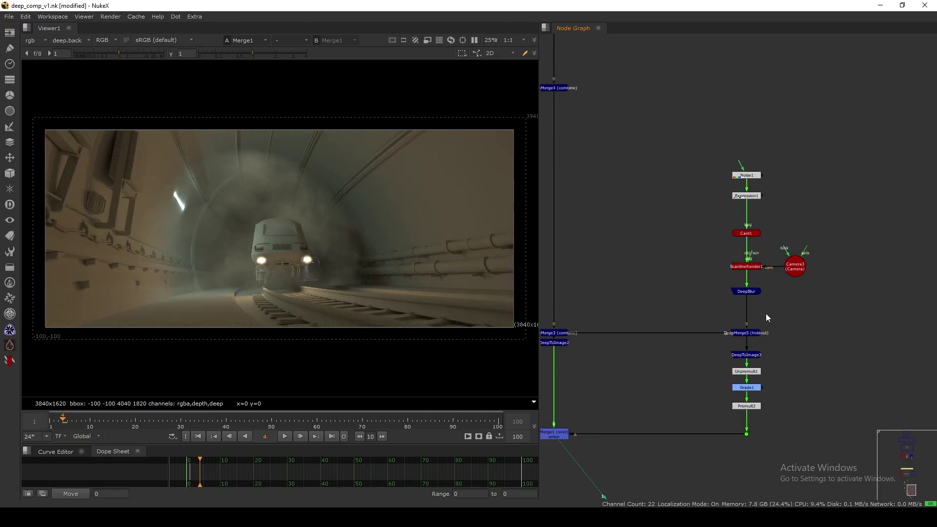